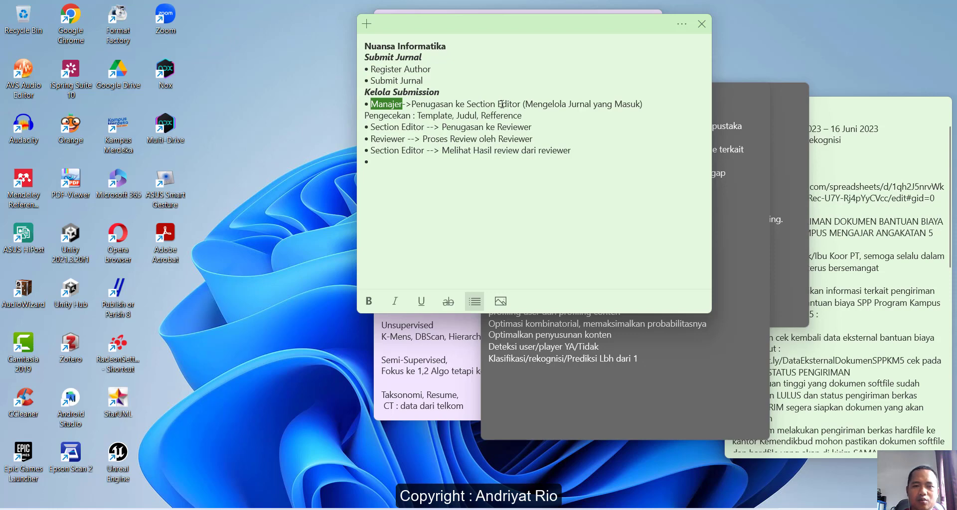
- Highlight the Kelola Submission steps: the first three, Reviewer, Proses Review oleh Reviewer, Section Editor
{"action": "left_click", "coordinate": [427, 114]}
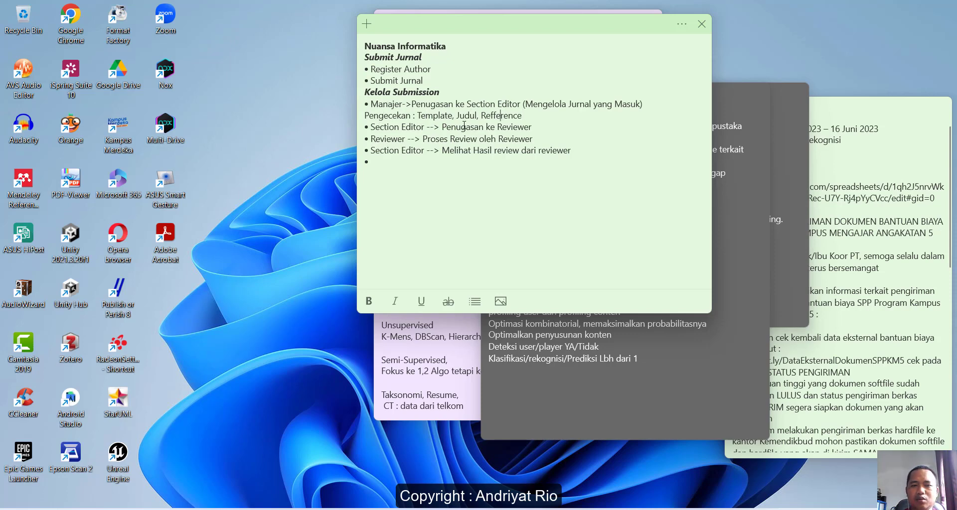
{"action": "left_click_drag", "start_coordinate": [538, 125], "coordinate": [369, 103]}
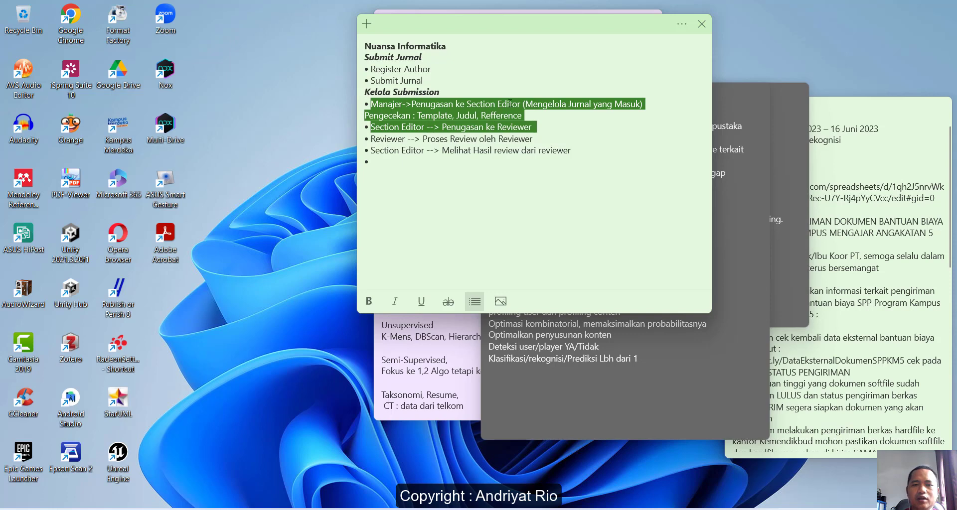
{"action": "double_click", "coordinate": [392, 139]}
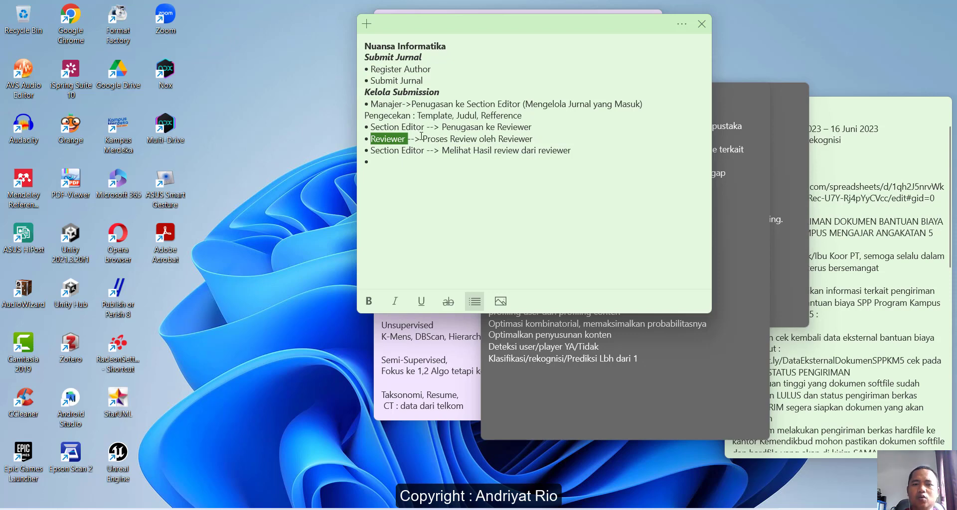
{"action": "left_click_drag", "start_coordinate": [422, 139], "coordinate": [539, 143]}
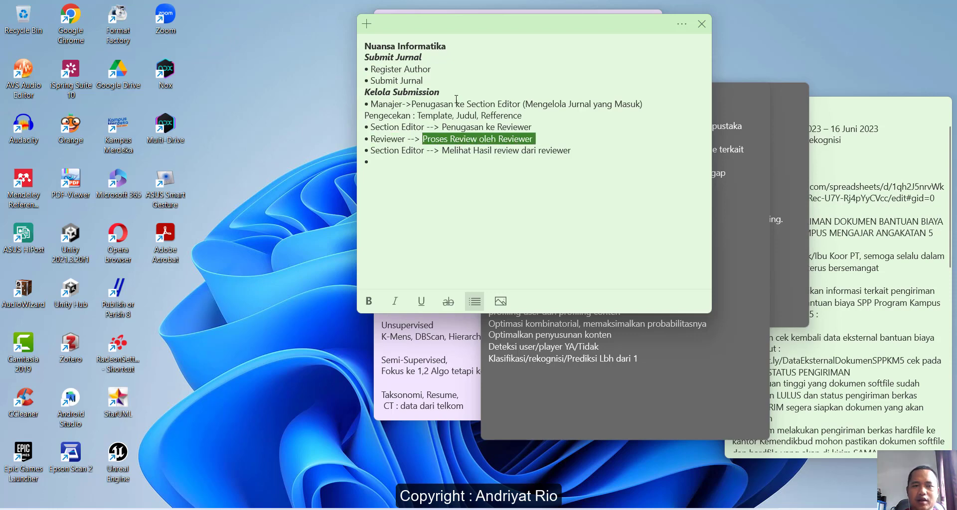
{"action": "left_click_drag", "start_coordinate": [377, 151], "coordinate": [419, 151]}
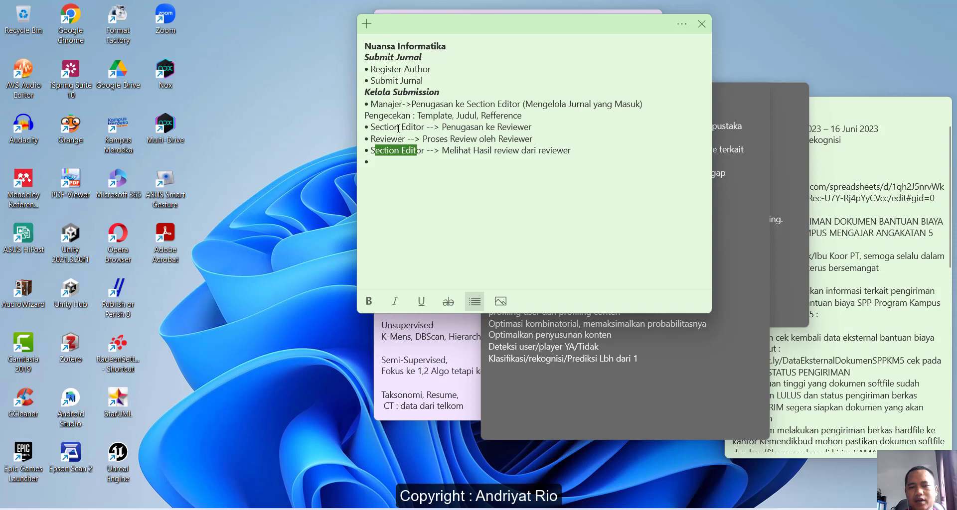
- Add a new bullet reading 'Author -->', fix the typo, and return to Firefox
{"action": "left_click", "coordinate": [387, 162]}
{"action": "type", "text": "Author"}
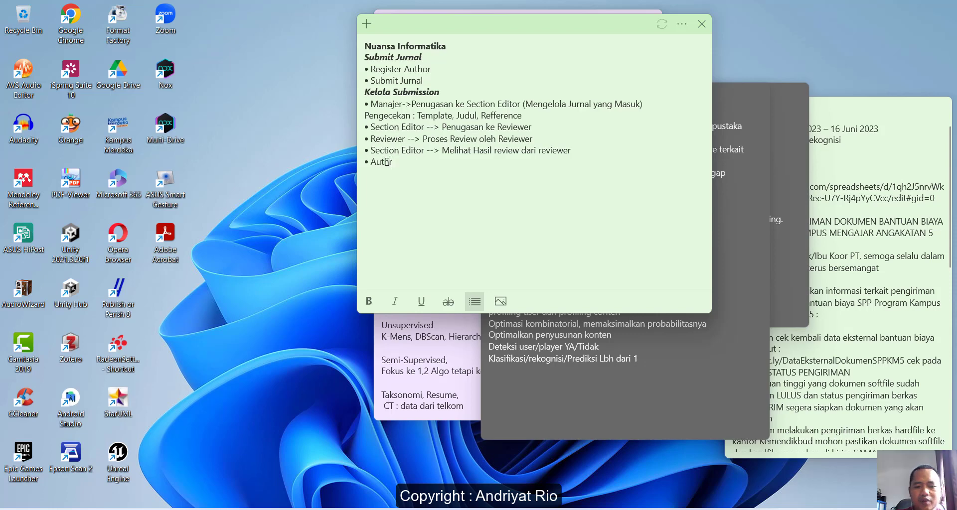
{"action": "type", "text": " -->"}
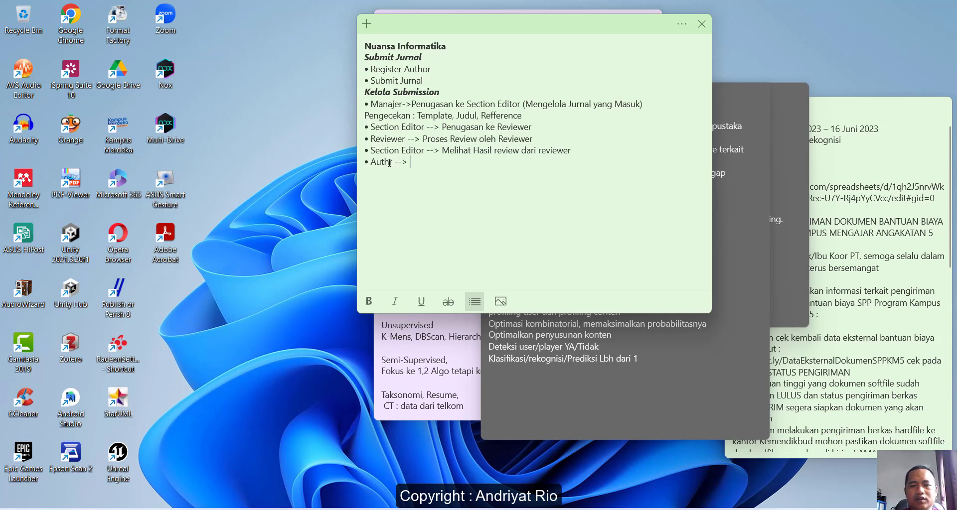
{"action": "left_click", "coordinate": [389, 163]}
{"action": "type", "text": "o"}
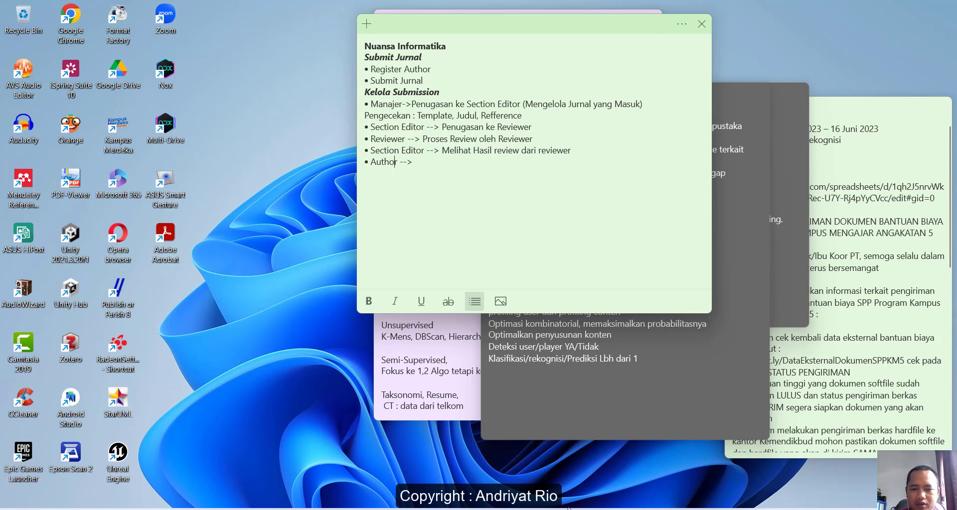
{"action": "key", "text": "alt+Tab"}
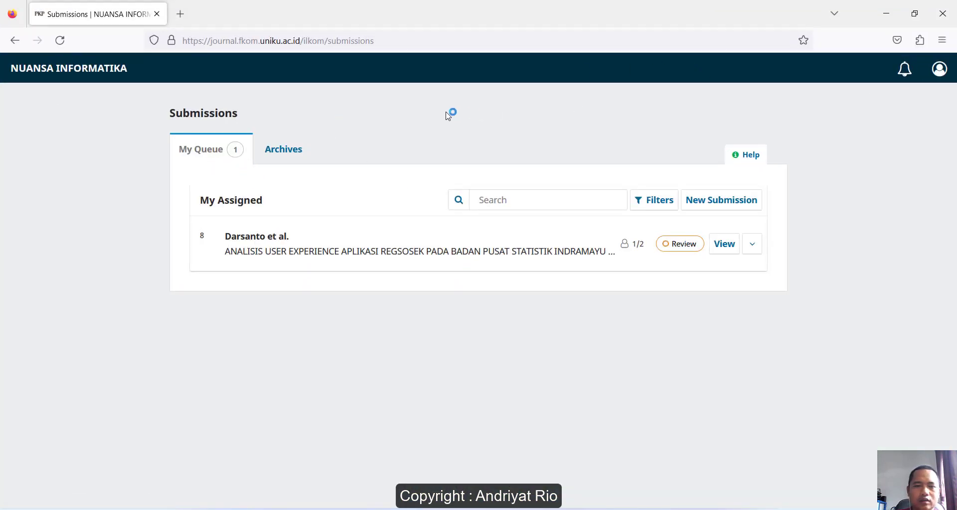
{"action": "left_click", "coordinate": [384, 39]}
{"action": "key", "text": "Return"}
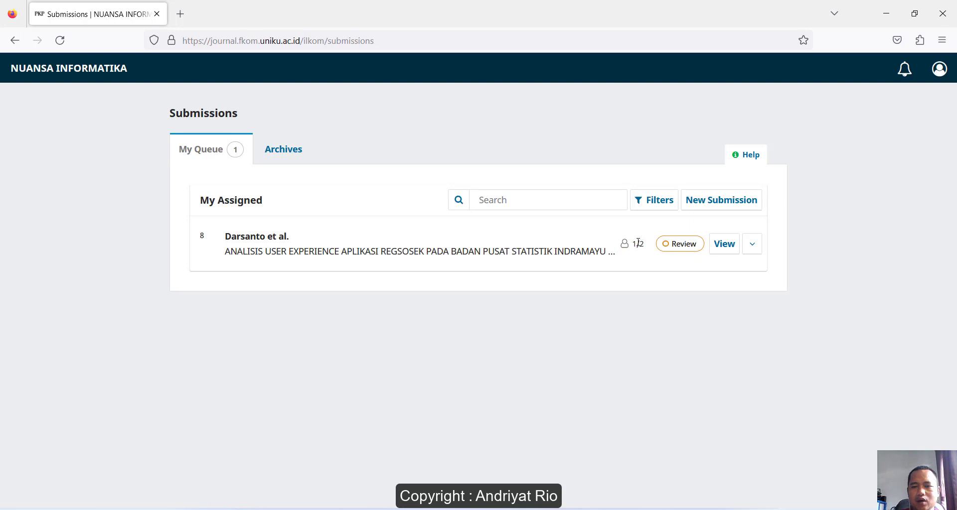
{"action": "left_click", "coordinate": [724, 254]}
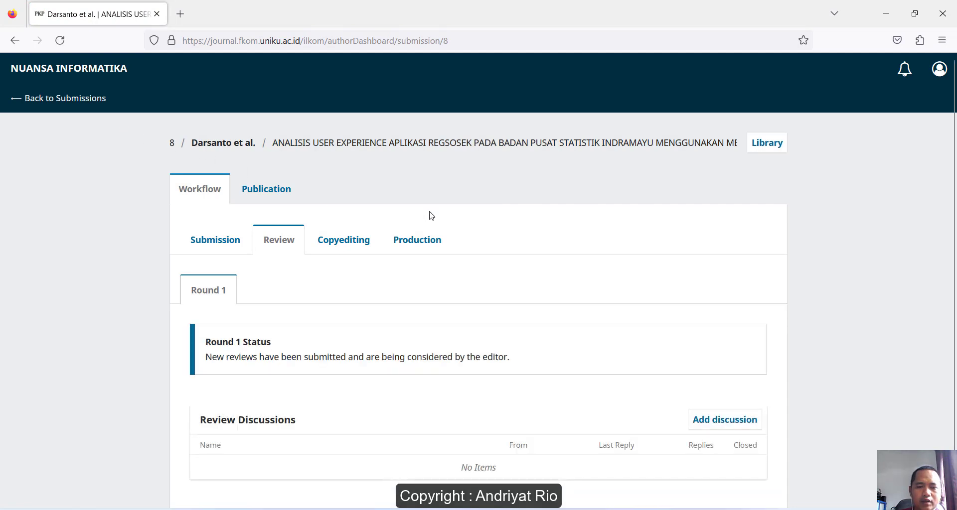
{"action": "scroll", "coordinate": [431, 216], "scroll_direction": "down", "scroll_amount": 1}
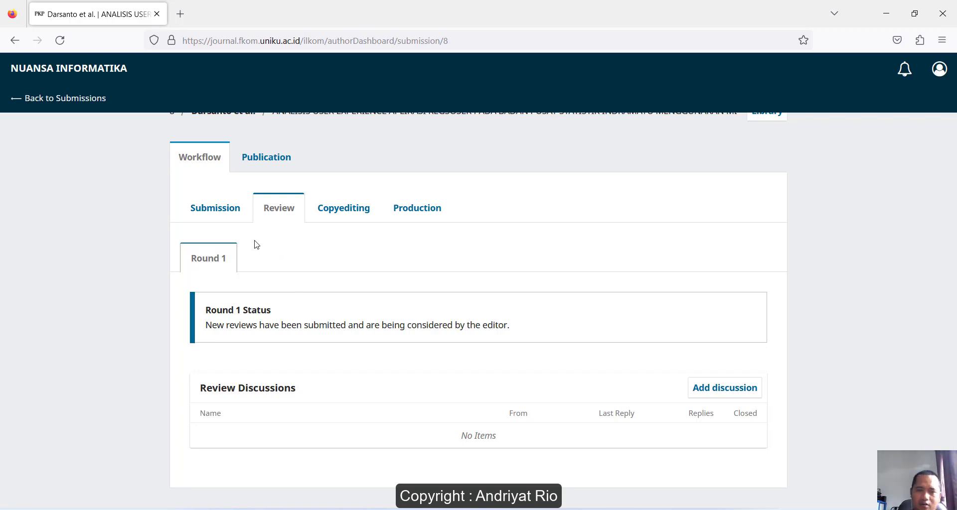
{"action": "left_click", "coordinate": [235, 216]}
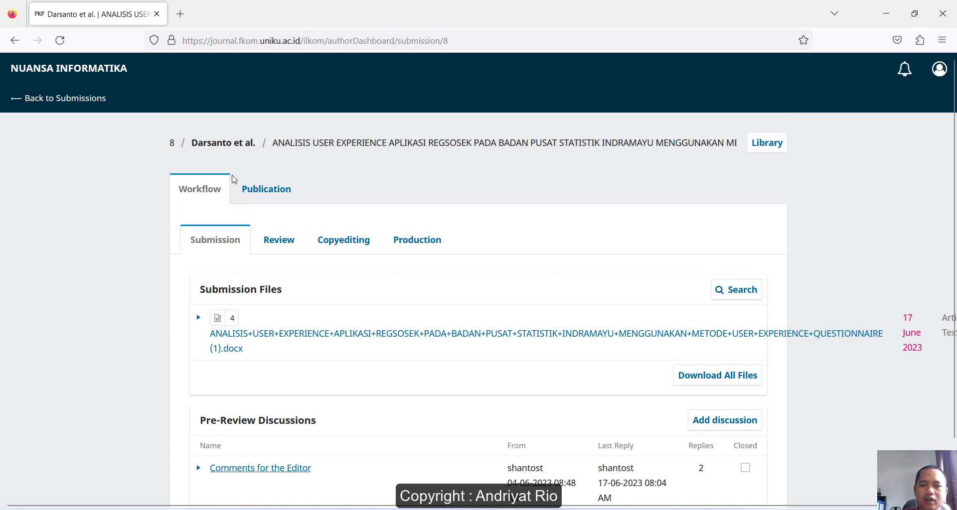
{"action": "left_click", "coordinate": [58, 99]}
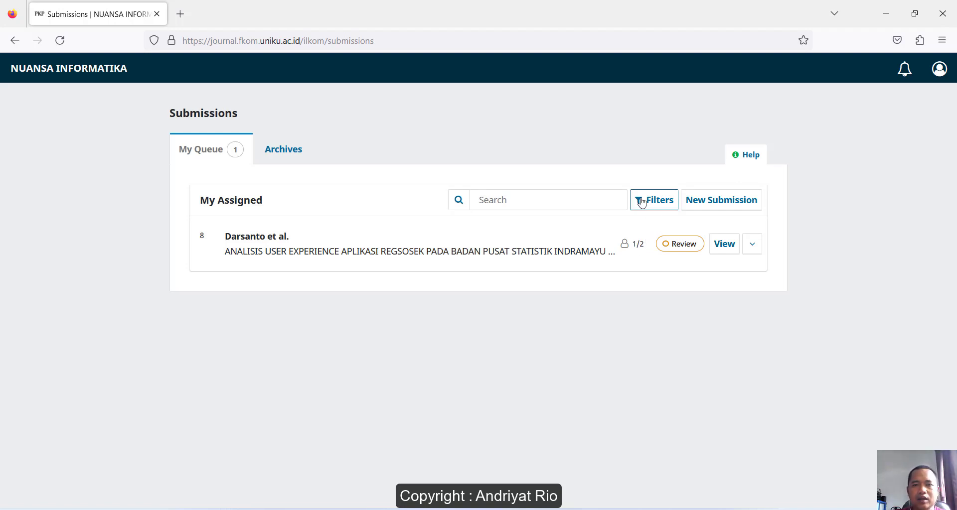
- Switch from the author's Firefox to the editor's Opera window and reload Submissions
{"action": "left_click", "coordinate": [886, 18]}
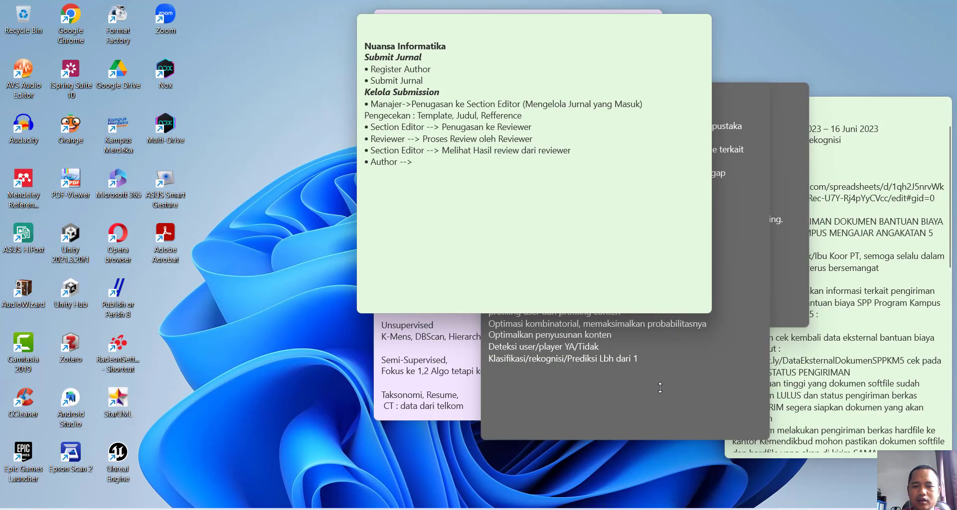
{"action": "left_click", "coordinate": [634, 508]}
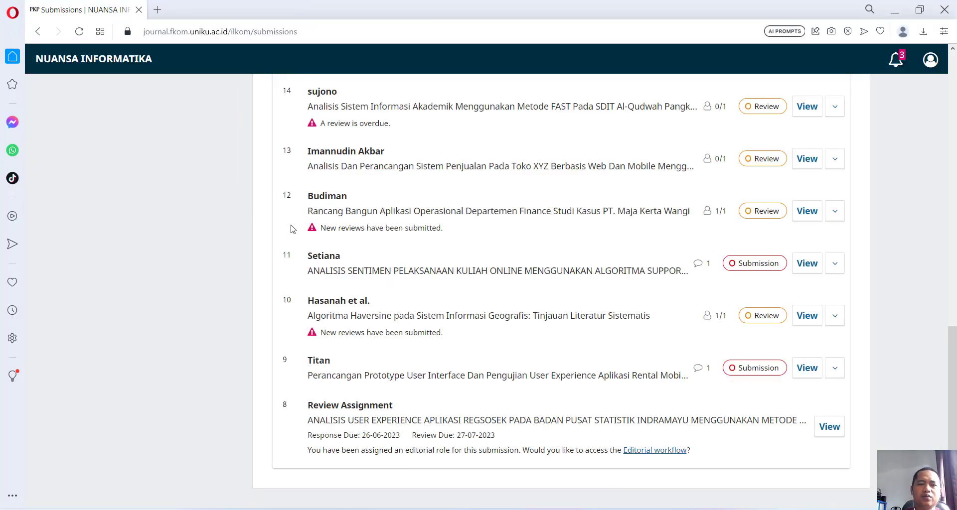
{"action": "scroll", "coordinate": [242, 225], "scroll_direction": "up", "scroll_amount": 15}
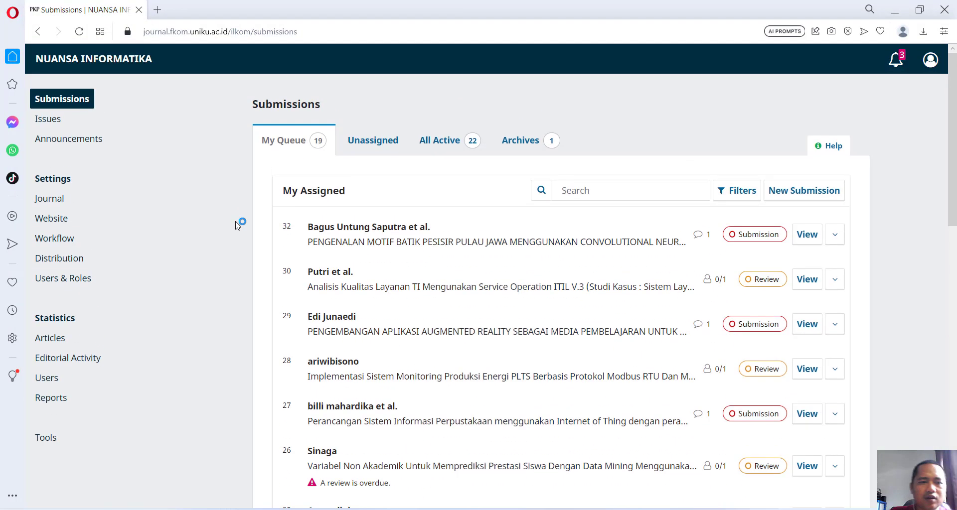
{"action": "left_click", "coordinate": [57, 105]}
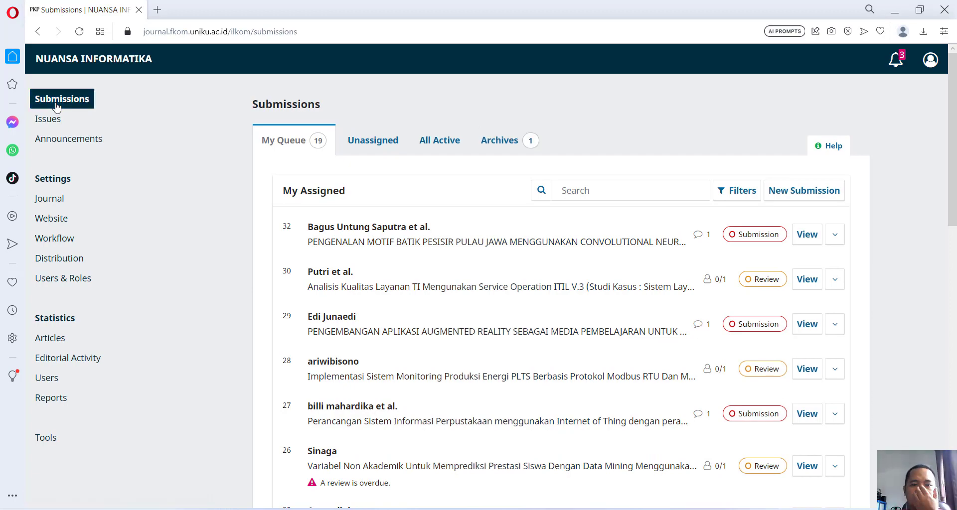
- Scroll to submission 8's Review Assignment and point out its response due date
{"action": "scroll", "coordinate": [438, 172], "scroll_direction": "down", "scroll_amount": 6}
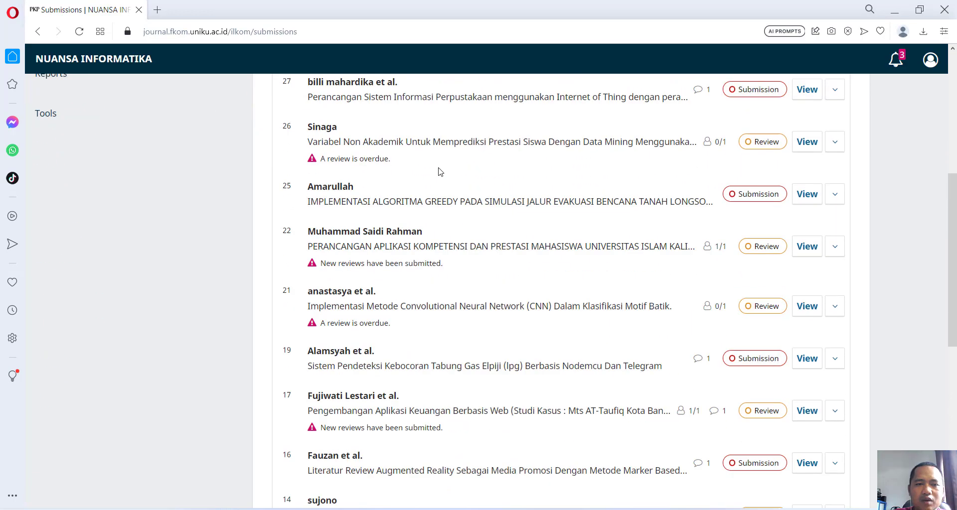
{"action": "scroll", "coordinate": [418, 172], "scroll_direction": "up", "scroll_amount": 6}
{"action": "scroll", "coordinate": [433, 170], "scroll_direction": "down", "scroll_amount": 15}
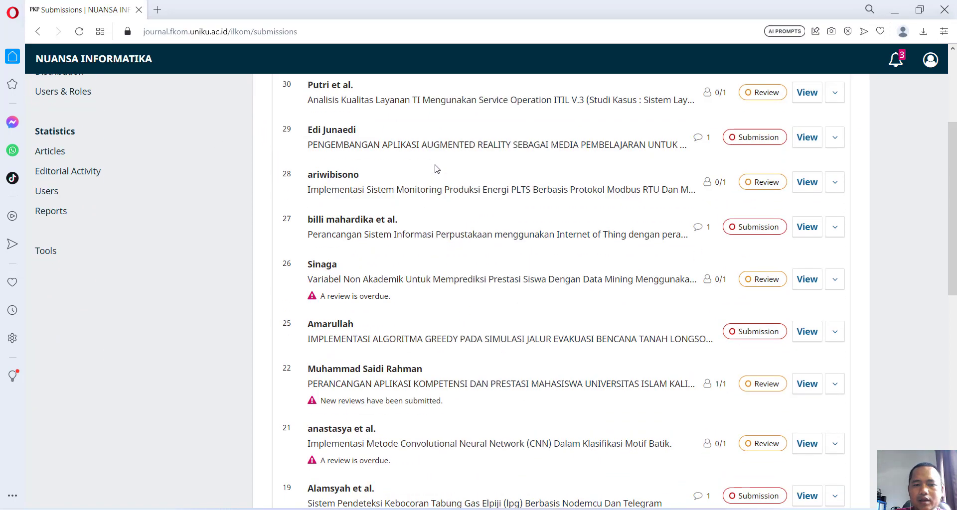
{"action": "scroll", "coordinate": [435, 168], "scroll_direction": "down", "scroll_amount": 2}
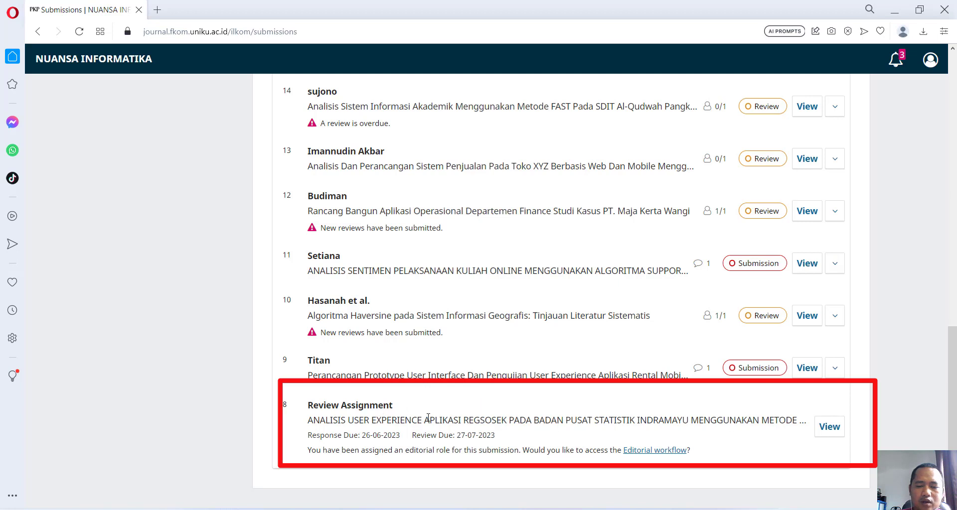
{"action": "double_click", "coordinate": [325, 435]}
{"action": "left_click", "coordinate": [371, 437]}
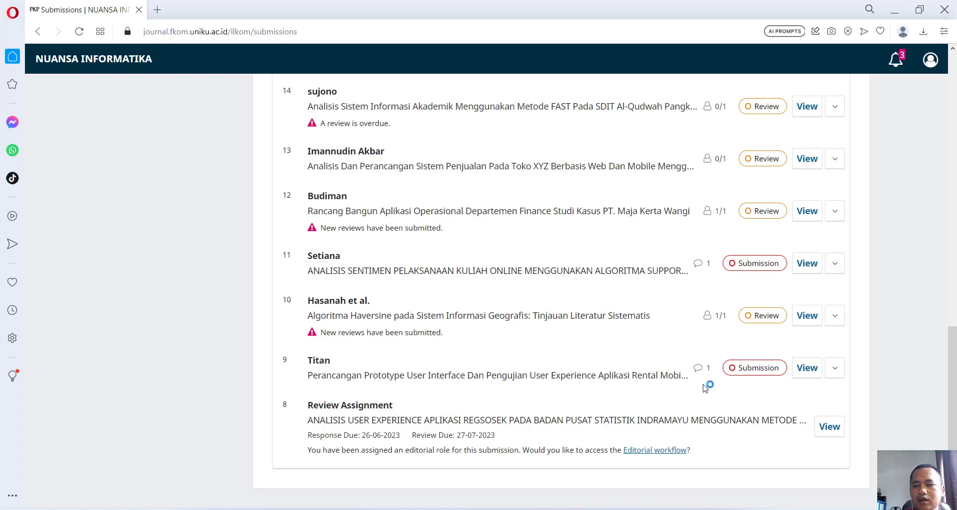
- Open submission 8's Review Assignment and log in with the saved username and password
{"action": "left_click", "coordinate": [830, 433]}
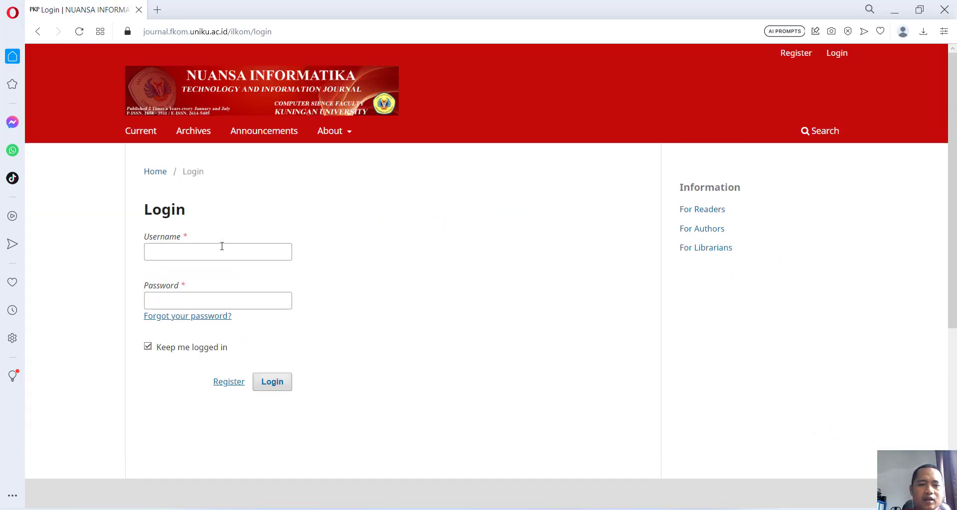
{"action": "left_click", "coordinate": [222, 250]}
{"action": "left_click", "coordinate": [219, 279]}
{"action": "left_click", "coordinate": [231, 297]}
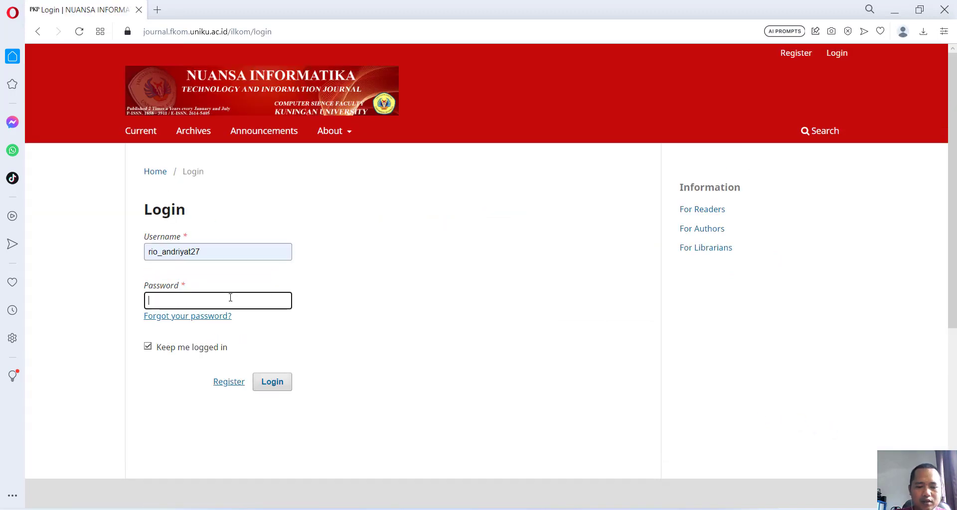
{"action": "type", "text": "r•••••"}
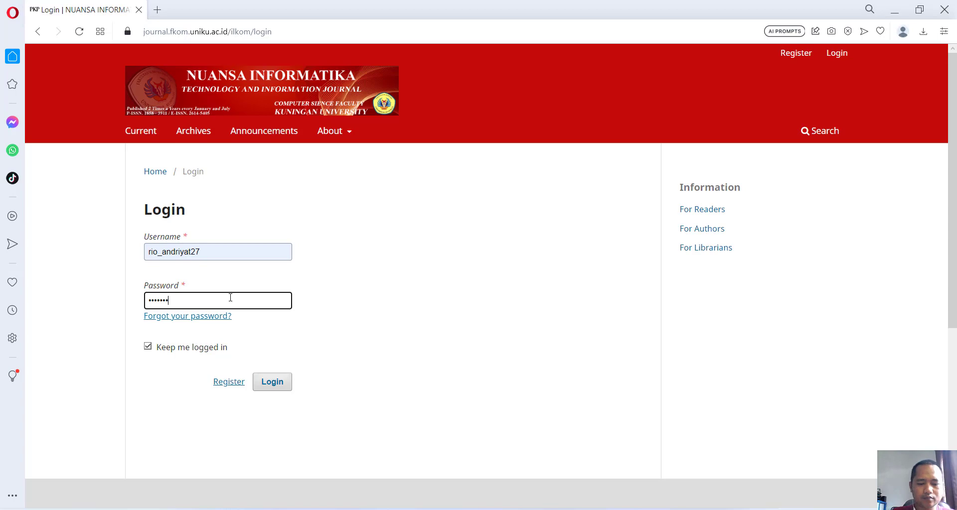
{"action": "type", "text": "••"}
{"action": "key", "text": "Return"}
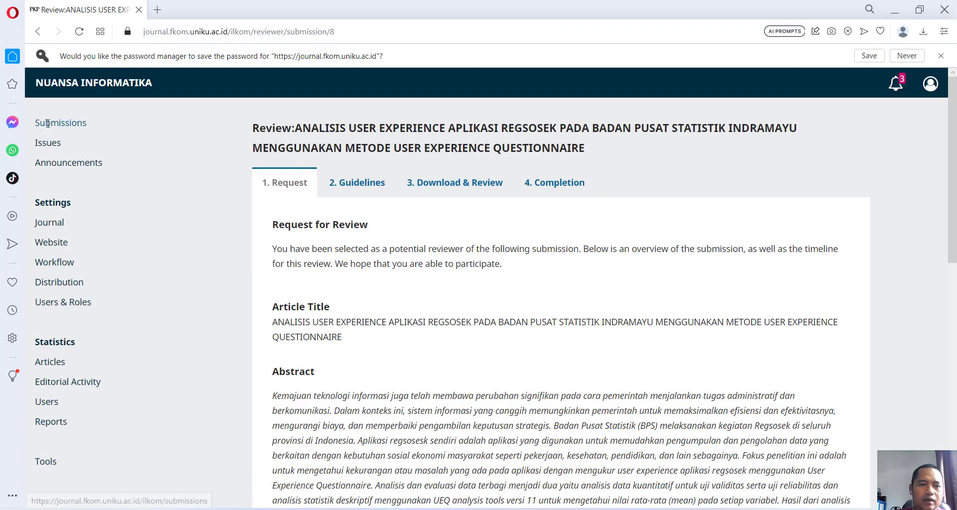
- Return to Submissions and open submission 8's Review Assignment again
{"action": "left_click", "coordinate": [79, 121]}
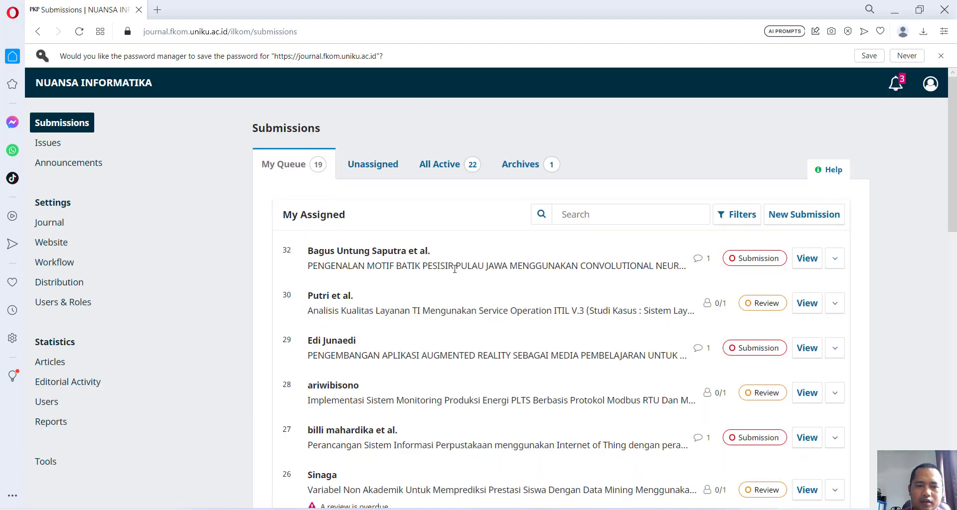
{"action": "scroll", "coordinate": [456, 273], "scroll_direction": "down", "scroll_amount": 14}
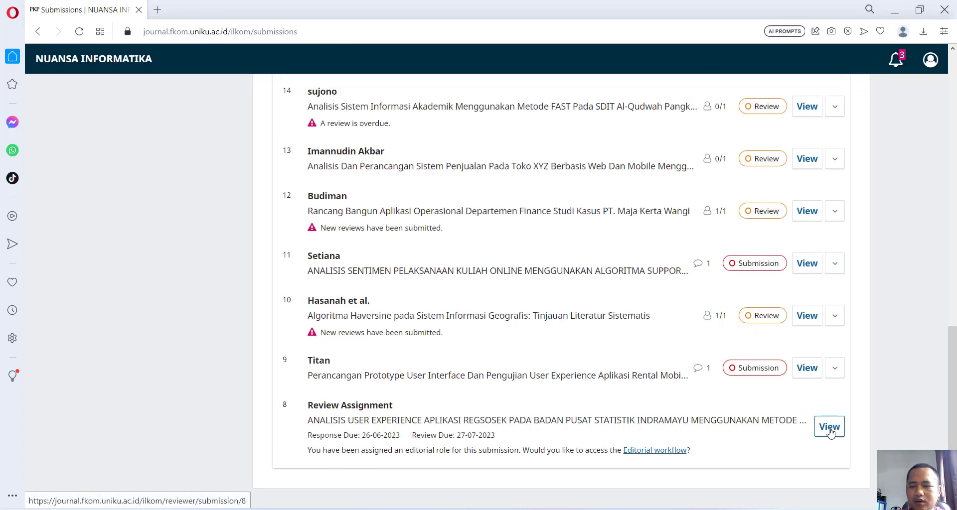
{"action": "left_click", "coordinate": [830, 427]}
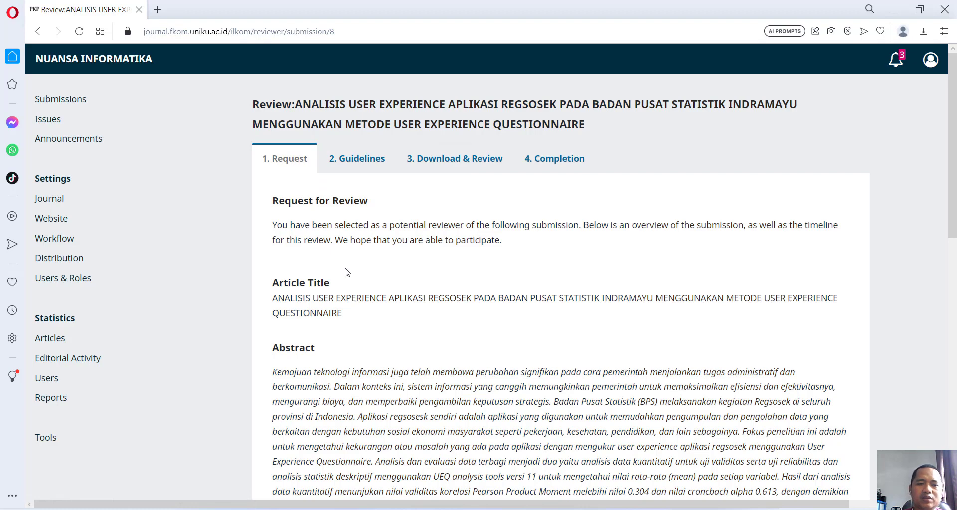
{"action": "scroll", "coordinate": [348, 272], "scroll_direction": "down", "scroll_amount": 2}
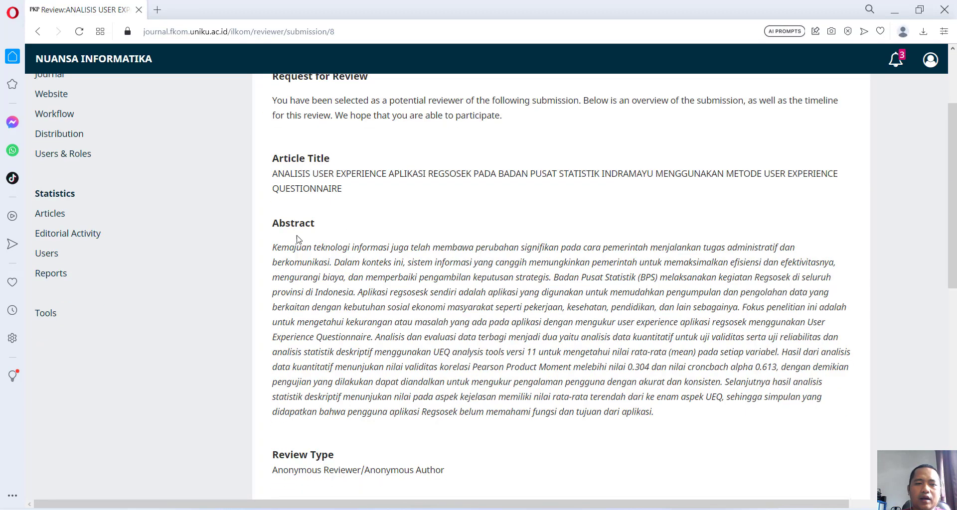
{"action": "left_click_drag", "start_coordinate": [274, 171], "coordinate": [389, 197]}
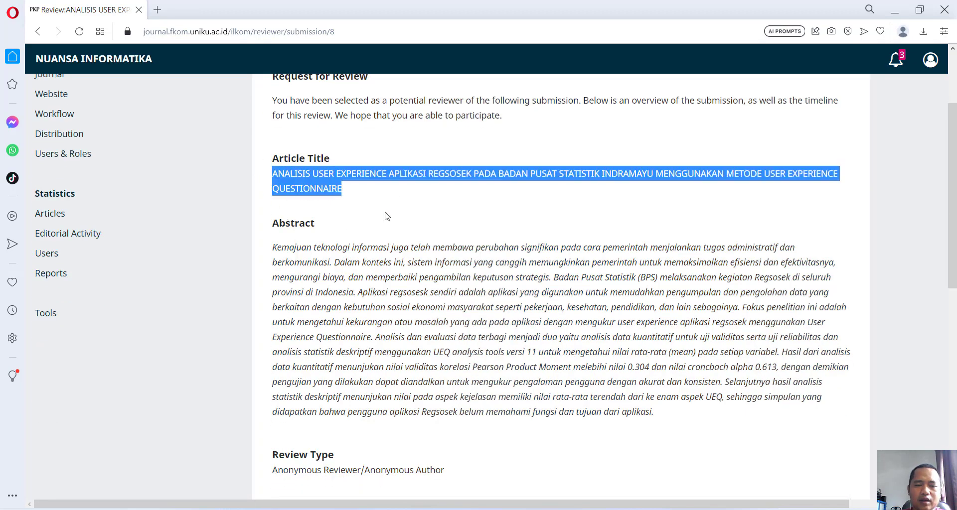
{"action": "left_click", "coordinate": [497, 307]}
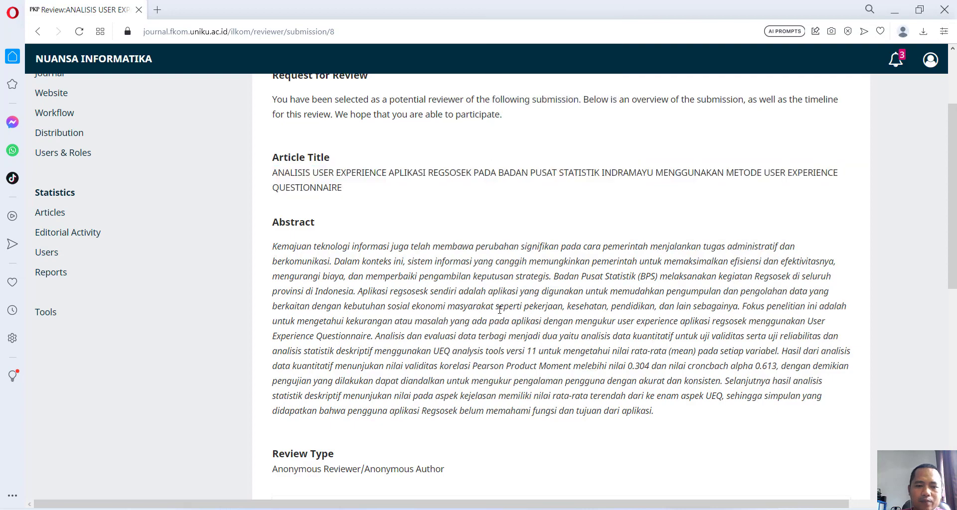
{"action": "scroll", "coordinate": [497, 307], "scroll_direction": "down", "scroll_amount": 5}
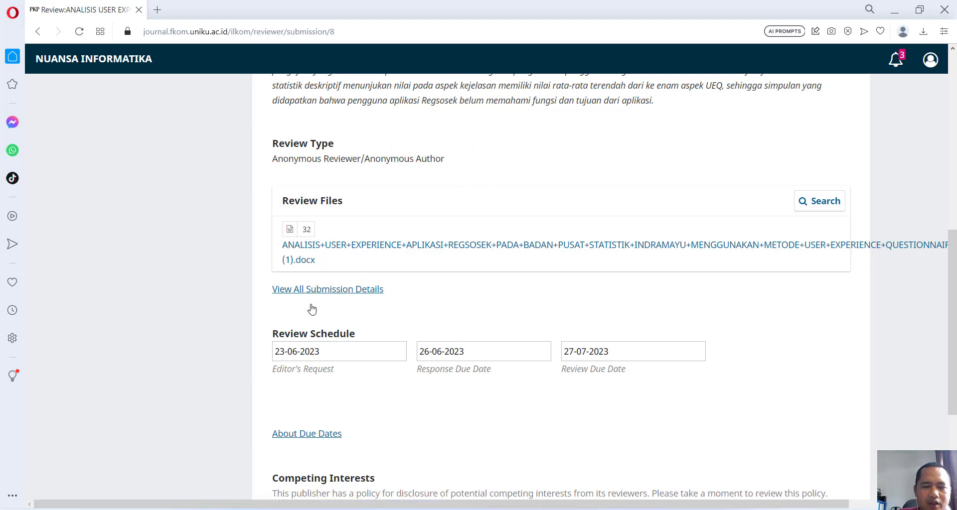
{"action": "scroll", "coordinate": [313, 309], "scroll_direction": "down", "scroll_amount": 3}
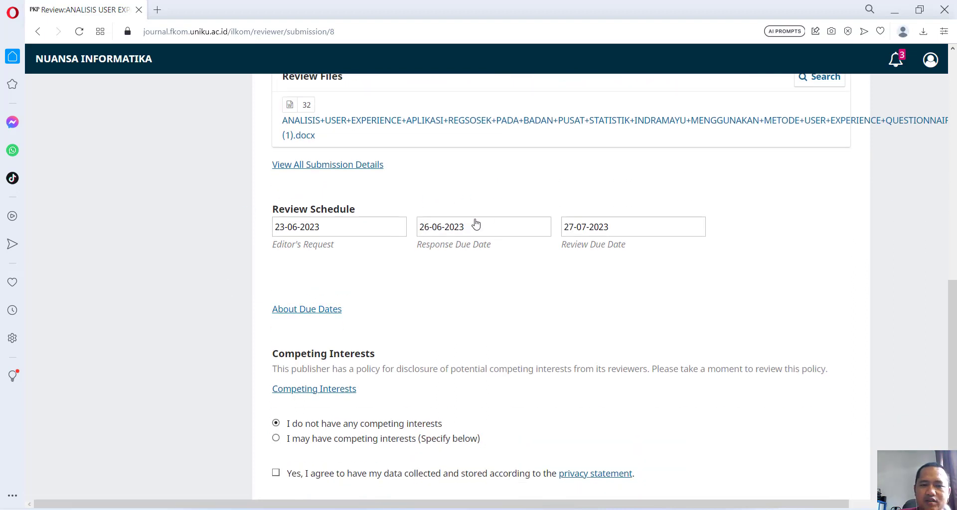
{"action": "scroll", "coordinate": [290, 122], "scroll_direction": "up", "scroll_amount": 1}
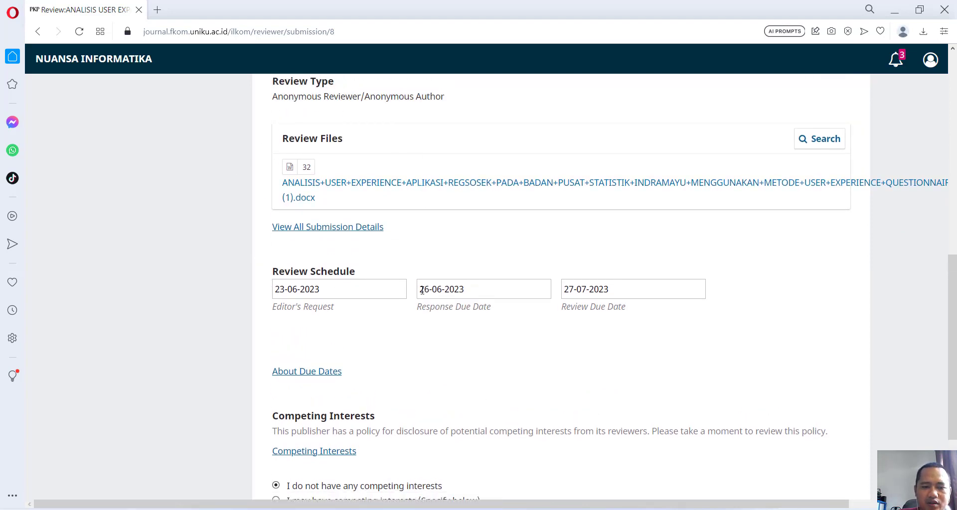
{"action": "scroll", "coordinate": [421, 290], "scroll_direction": "down", "scroll_amount": 2}
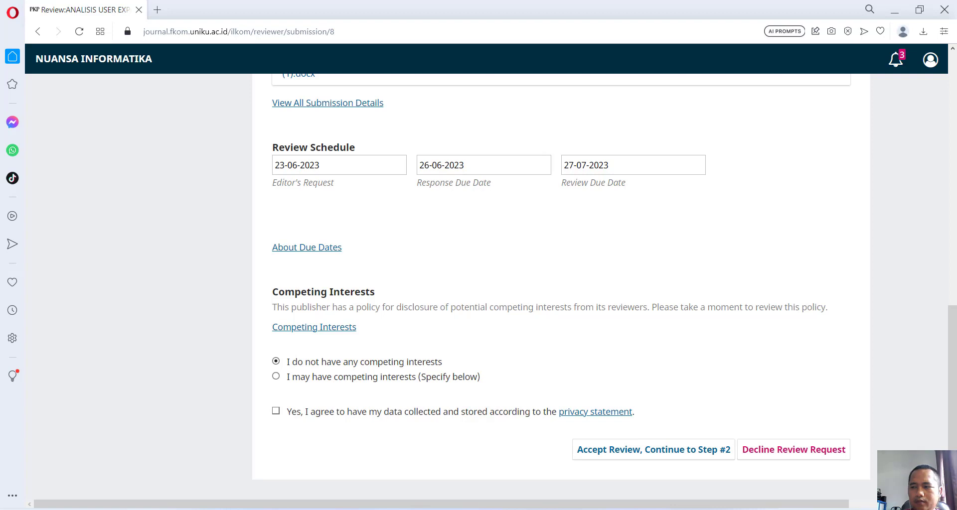
{"action": "scroll", "coordinate": [624, 280], "scroll_direction": "up", "scroll_amount": 1}
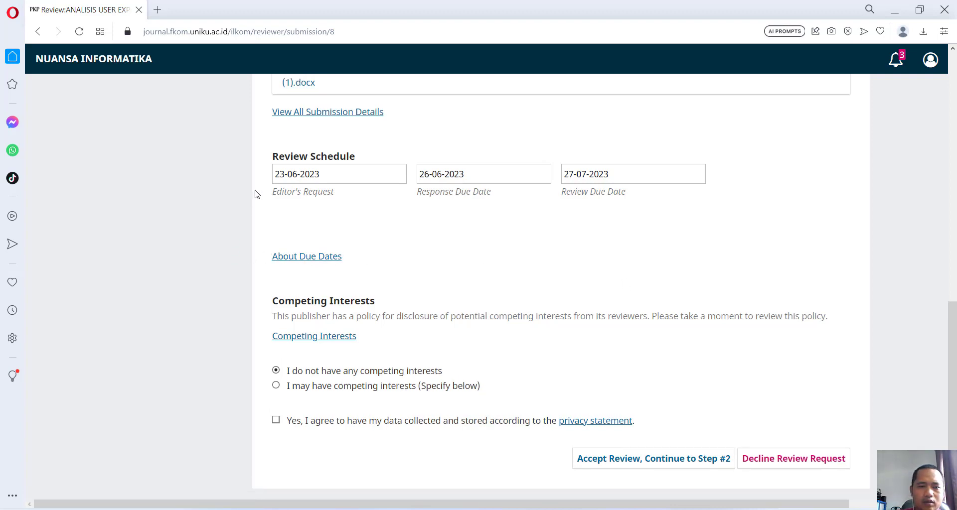
{"action": "scroll", "coordinate": [386, 290], "scroll_direction": "down", "scroll_amount": 1}
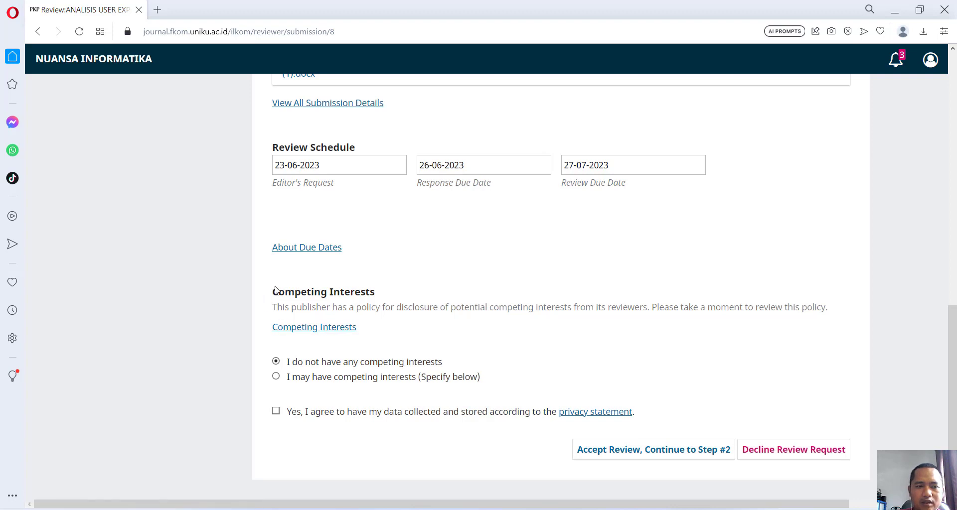
- Read the competing interests policy, then settle on 'I do not have any competing interests'
{"action": "left_click", "coordinate": [318, 328]}
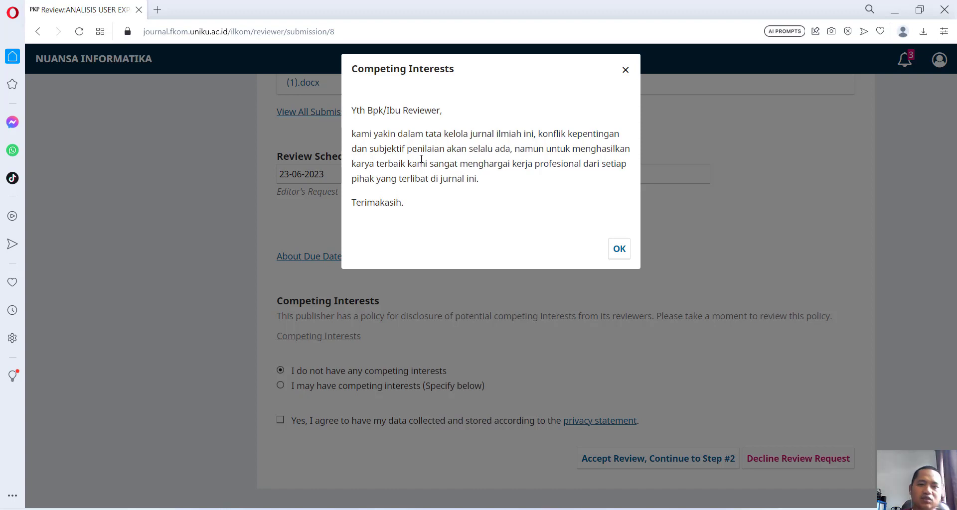
{"action": "left_click", "coordinate": [625, 72]}
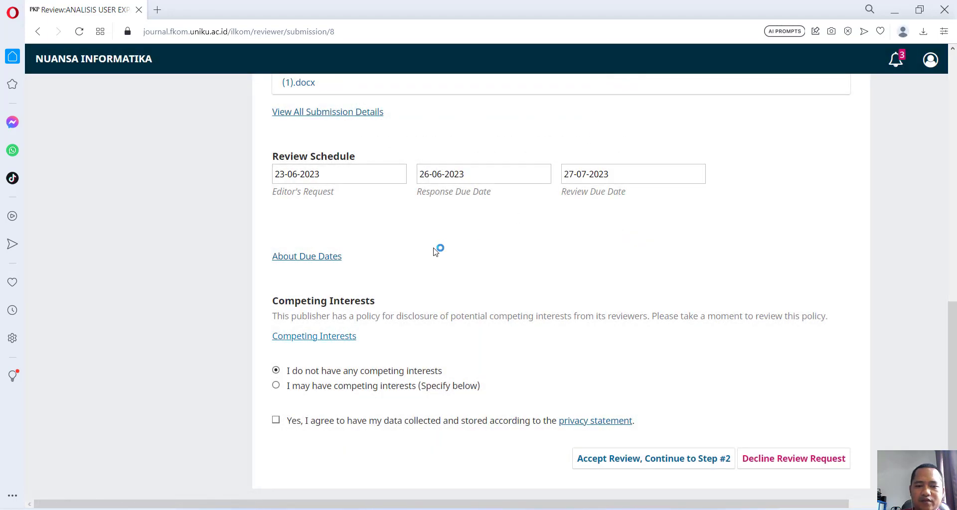
{"action": "scroll", "coordinate": [435, 250], "scroll_direction": "down", "scroll_amount": 1}
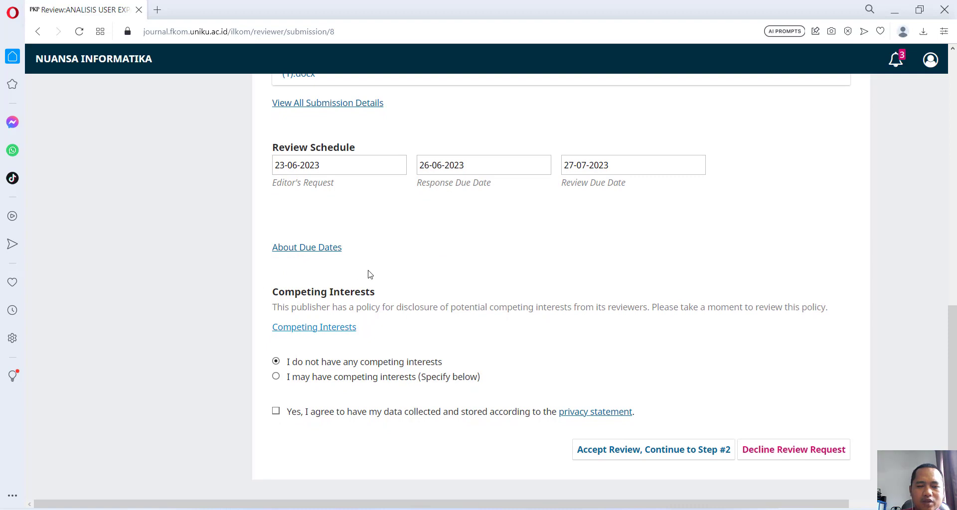
{"action": "left_click", "coordinate": [277, 362]}
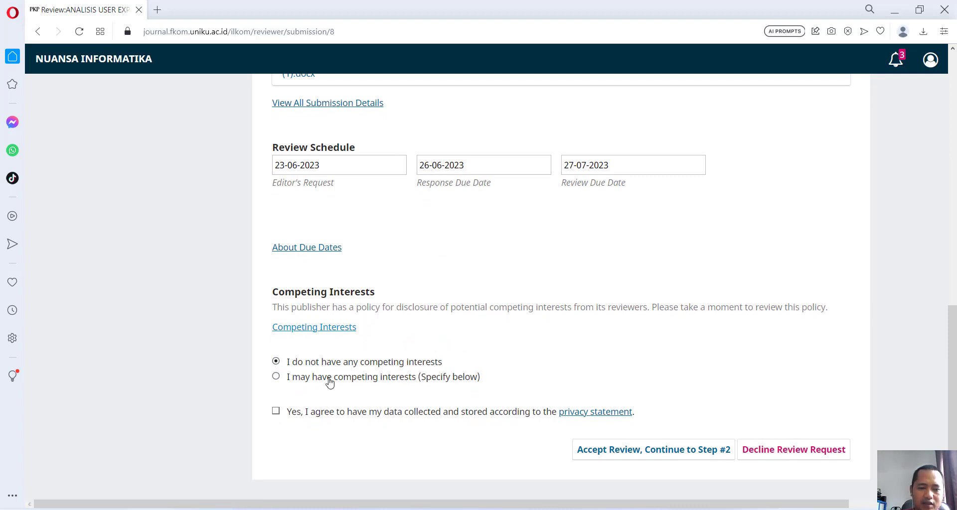
{"action": "left_click", "coordinate": [276, 377]}
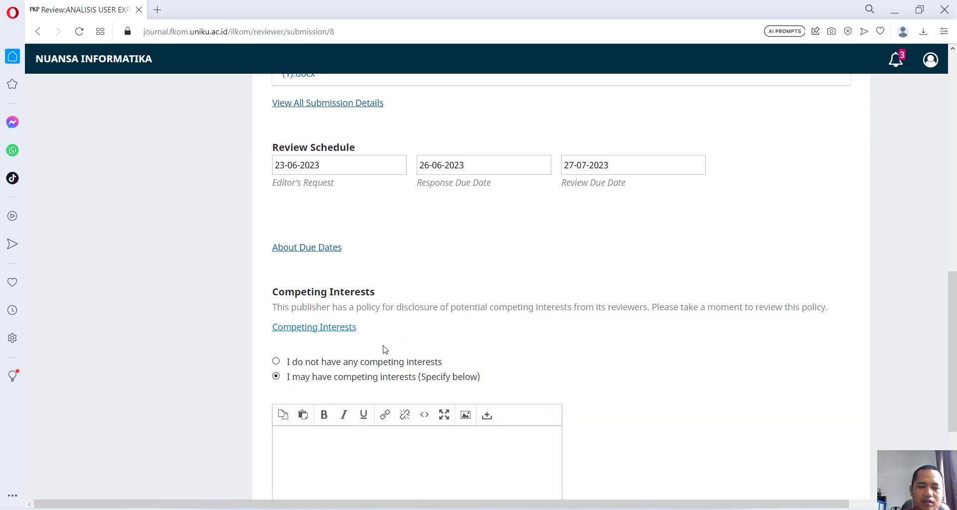
{"action": "scroll", "coordinate": [374, 346], "scroll_direction": "down", "scroll_amount": 3}
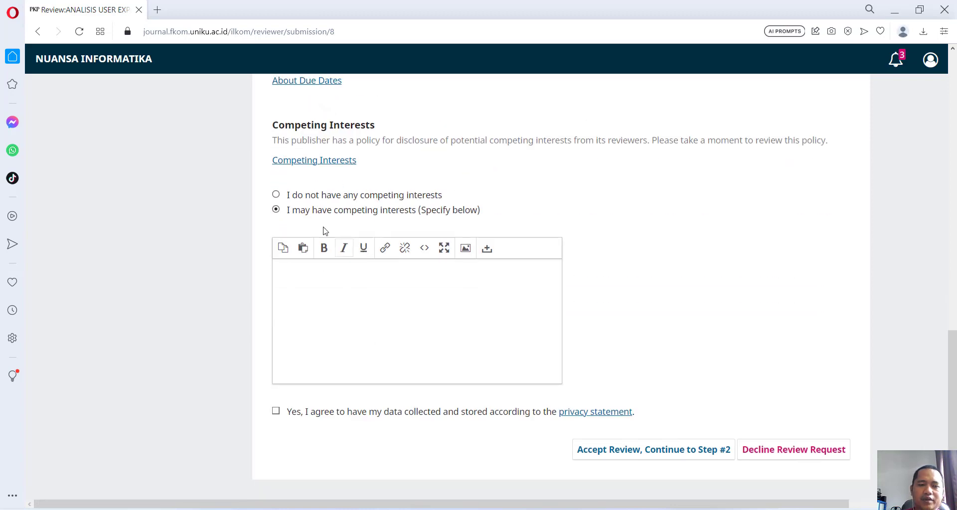
{"action": "left_click", "coordinate": [276, 194]}
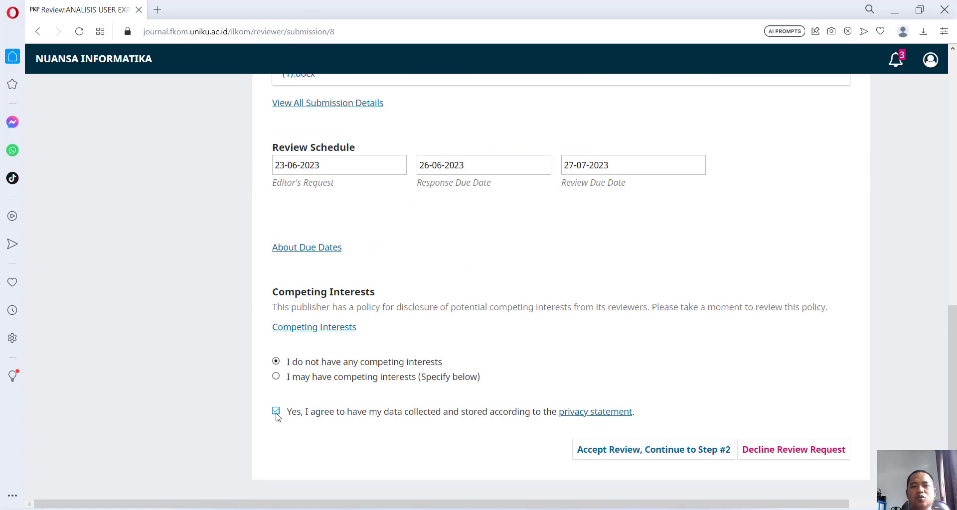
{"action": "scroll", "coordinate": [484, 321], "scroll_direction": "up", "scroll_amount": 10}
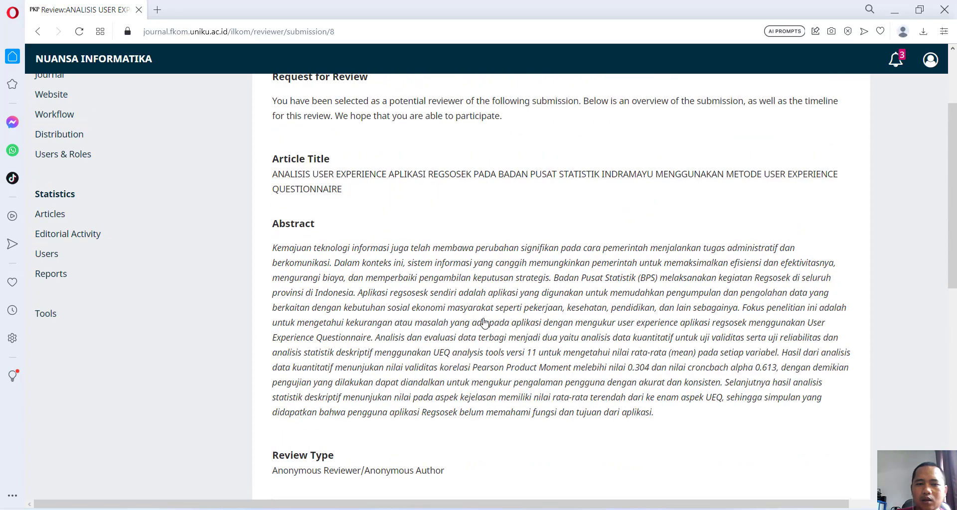
- Look over the Regsosek abstract, then choose 'Accept Review, Continue to Step #2'
{"action": "scroll", "coordinate": [484, 312], "scroll_direction": "up", "scroll_amount": 1}
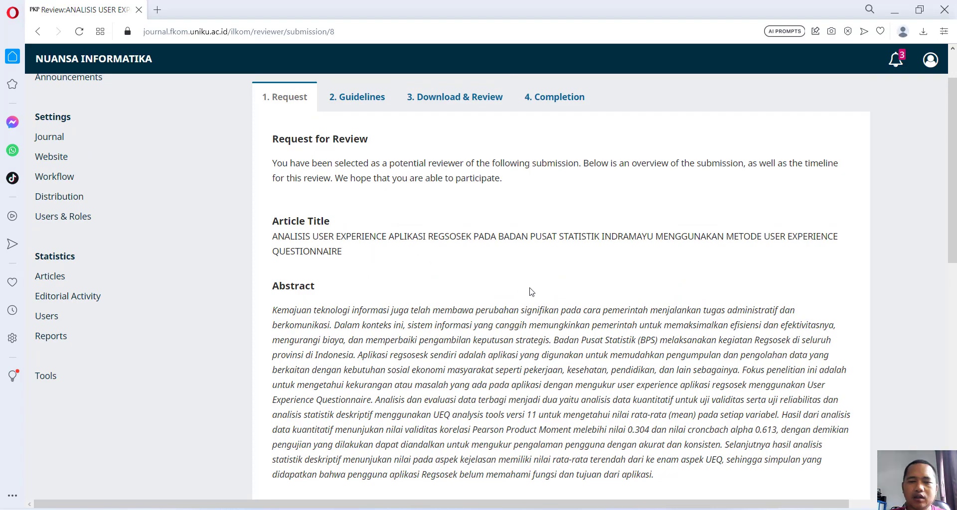
{"action": "scroll", "coordinate": [531, 292], "scroll_direction": "down", "scroll_amount": 3}
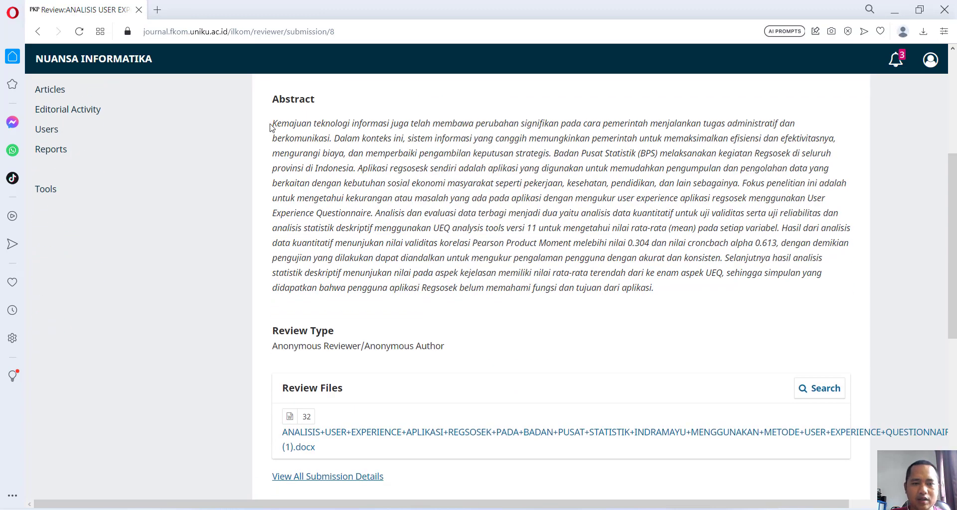
{"action": "left_click_drag", "start_coordinate": [272, 124], "coordinate": [646, 245]}
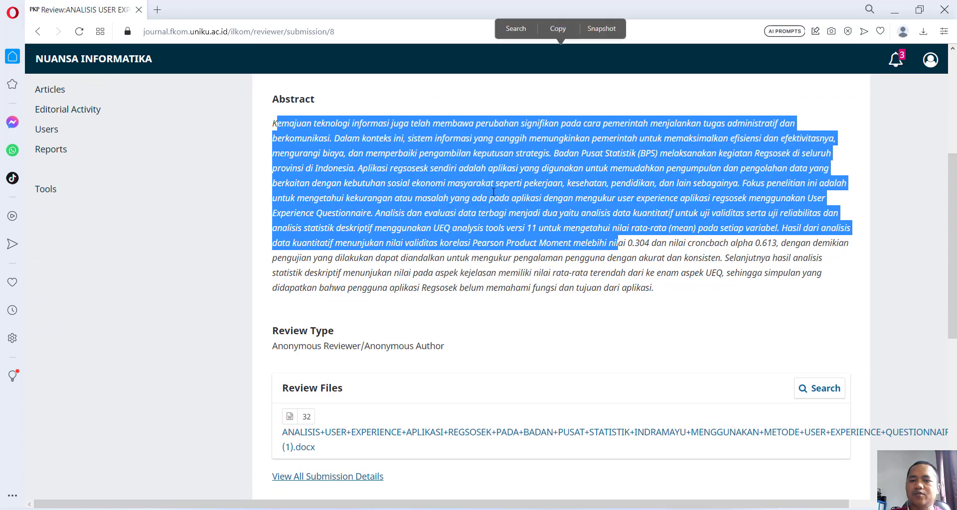
{"action": "left_click", "coordinate": [481, 291]}
{"action": "scroll", "coordinate": [481, 291], "scroll_direction": "down", "scroll_amount": 6}
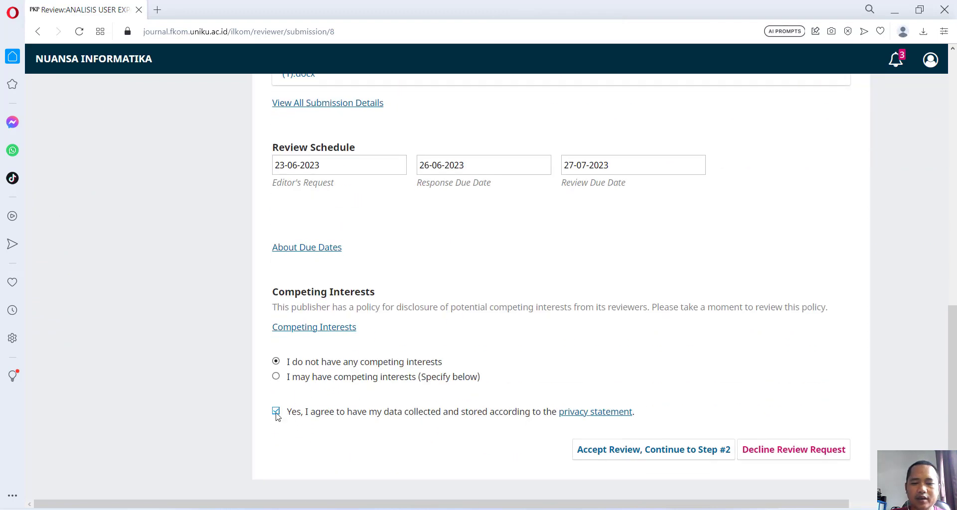
{"action": "left_click", "coordinate": [607, 457]}
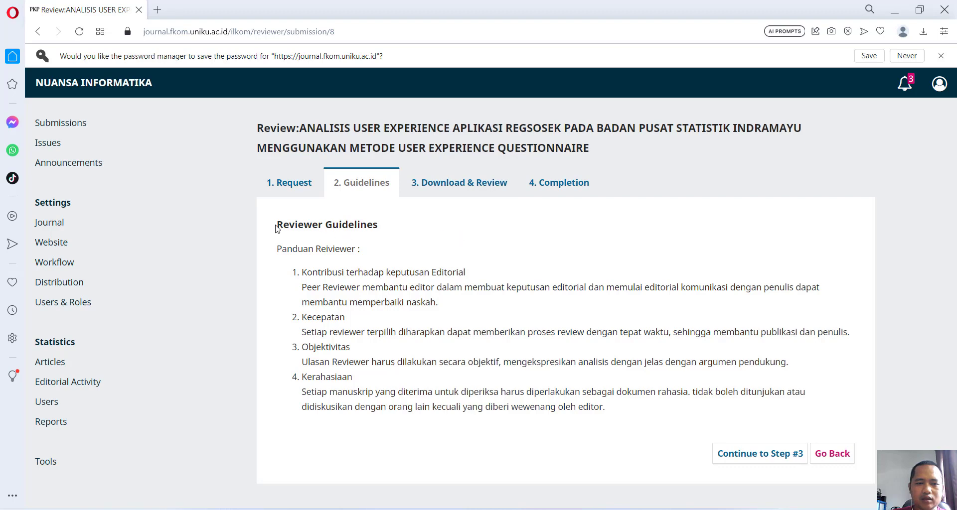
- Read through the reviewer guidelines, then continue to Step #3, Download & Review
{"action": "left_click_drag", "start_coordinate": [278, 225], "coordinate": [408, 231]}
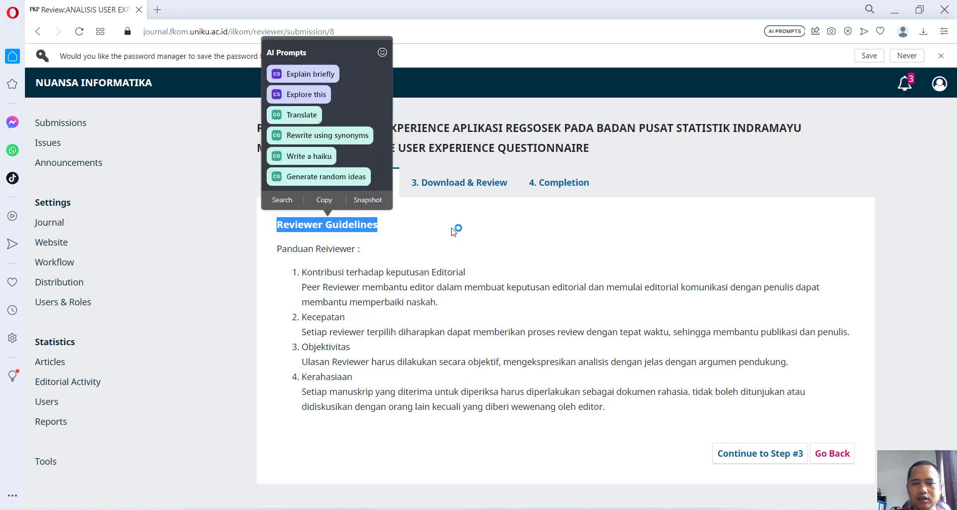
{"action": "left_click", "coordinate": [454, 231]}
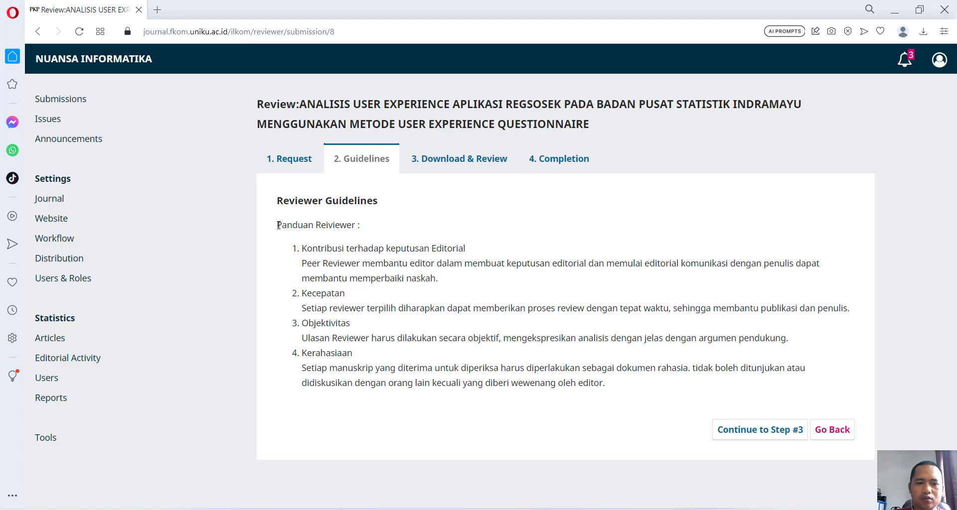
{"action": "left_click_drag", "start_coordinate": [278, 227], "coordinate": [374, 232]}
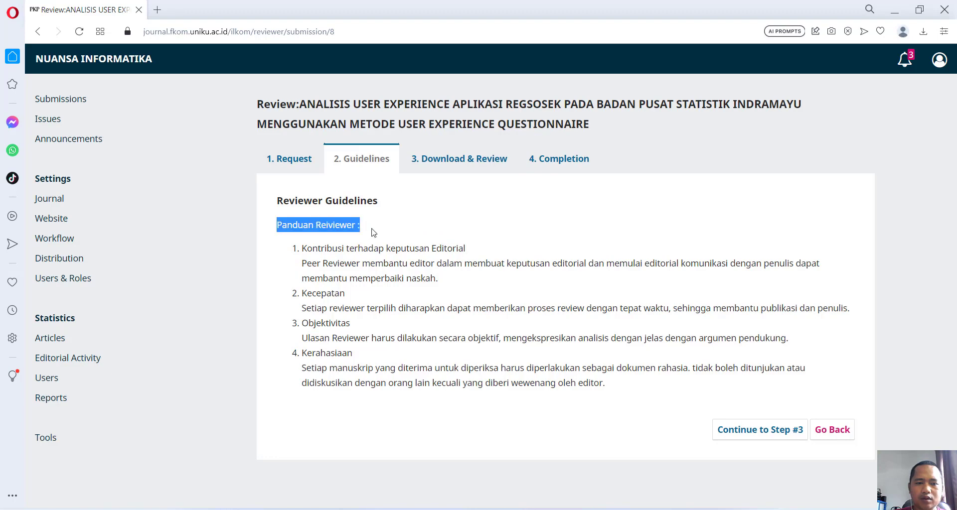
{"action": "left_click", "coordinate": [447, 237]}
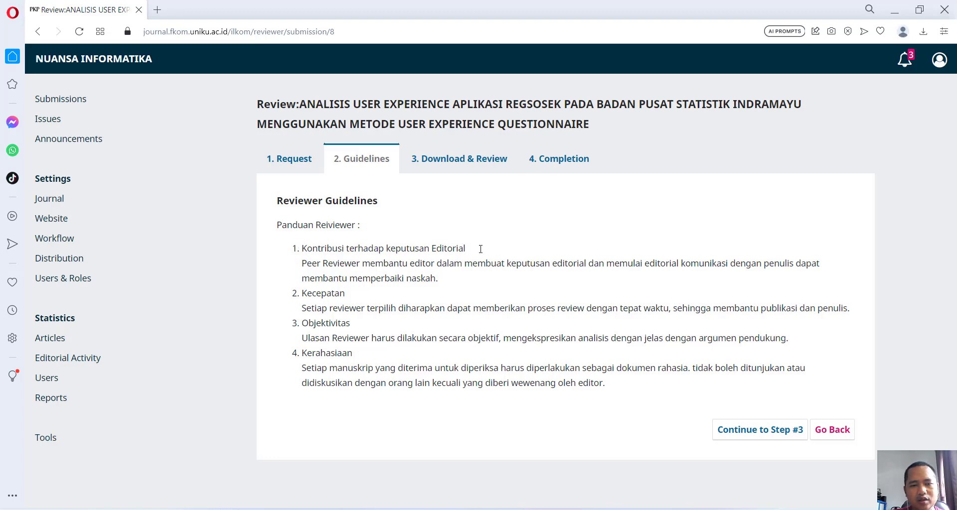
{"action": "double_click", "coordinate": [324, 292]}
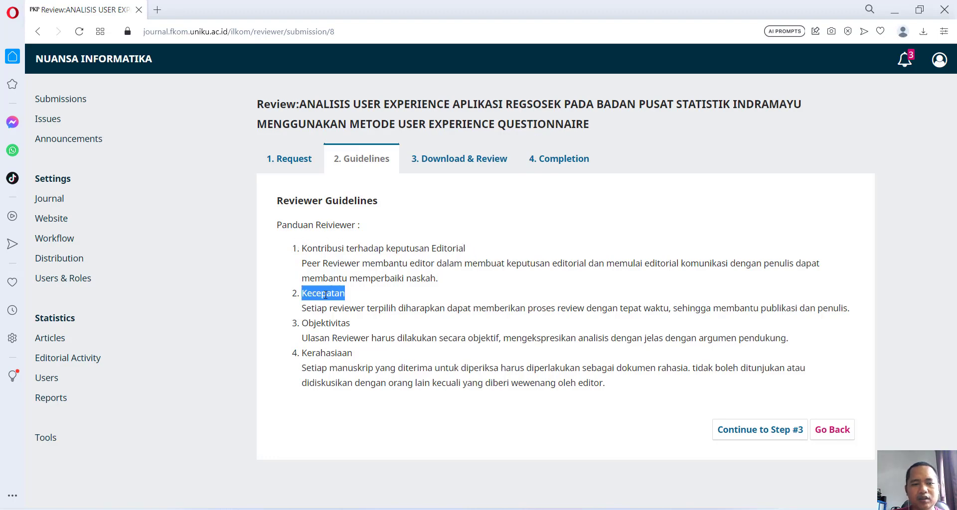
{"action": "double_click", "coordinate": [327, 323]}
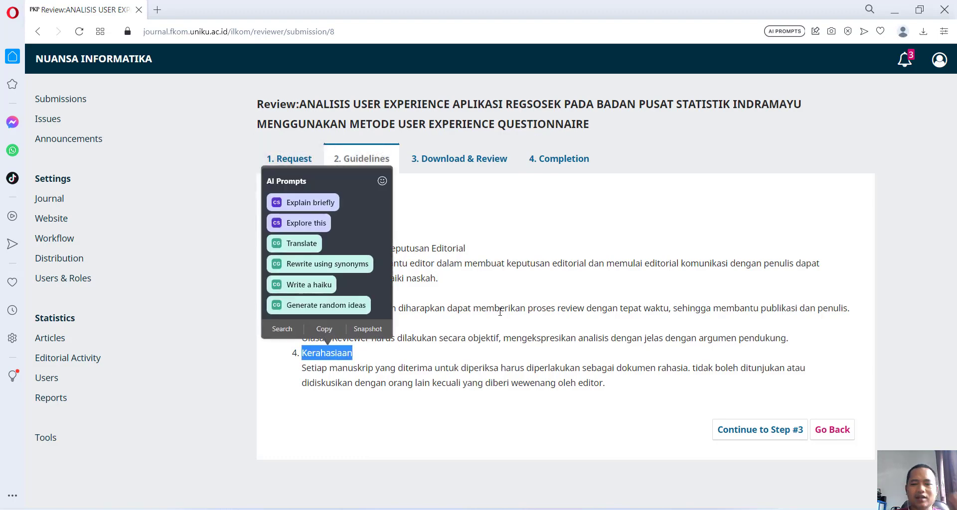
{"action": "left_click", "coordinate": [516, 302]}
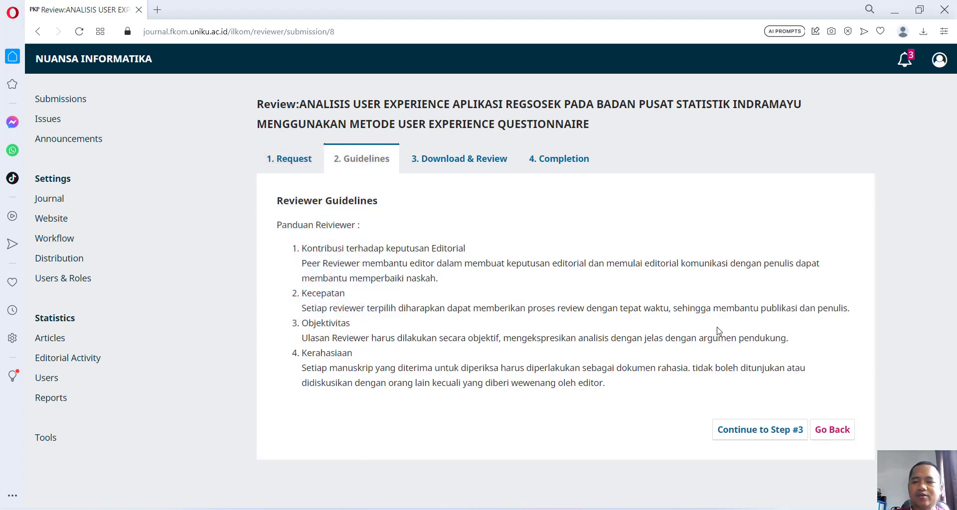
{"action": "left_click", "coordinate": [760, 430]}
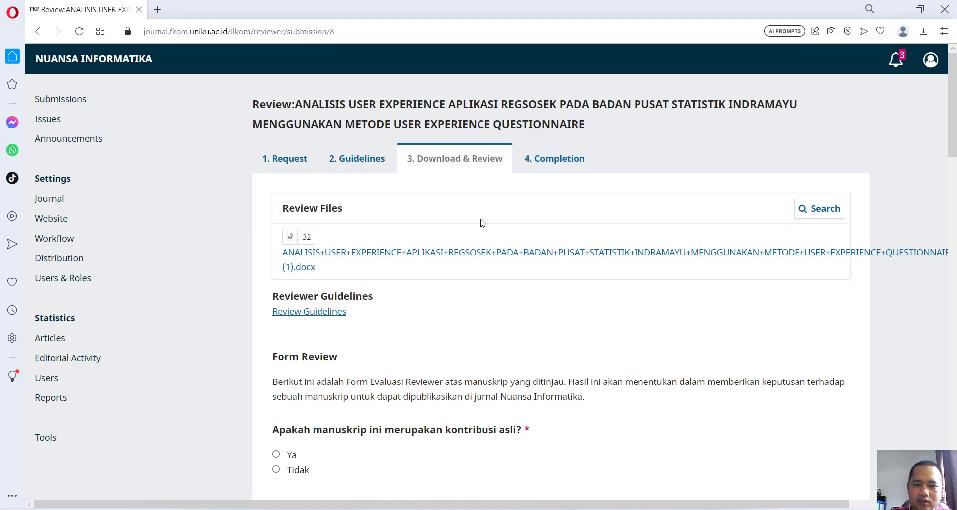
- Download the Regsosek manuscript .docx from Review Files and show it in Downloads
{"action": "scroll", "coordinate": [453, 220], "scroll_direction": "down", "scroll_amount": 3}
{"action": "scroll", "coordinate": [334, 175], "scroll_direction": "up", "scroll_amount": 1}
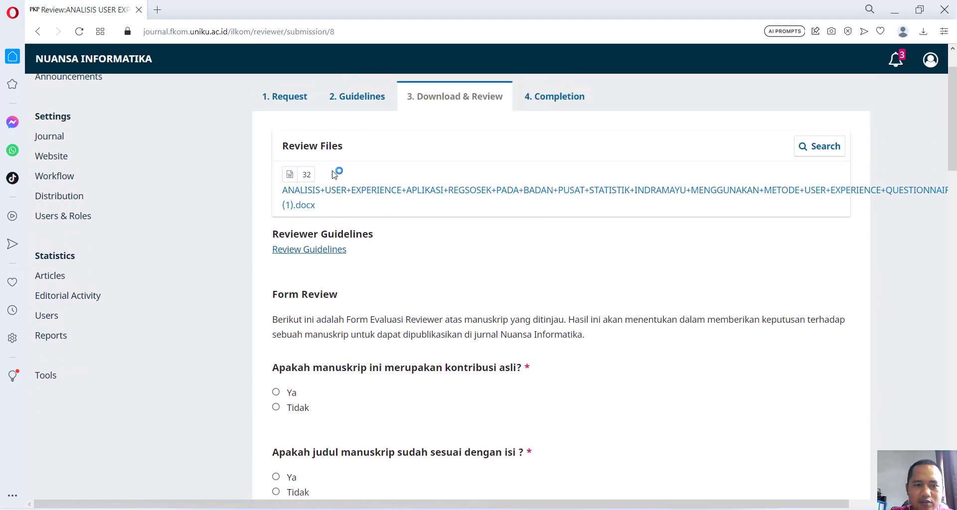
{"action": "left_click", "coordinate": [431, 194]}
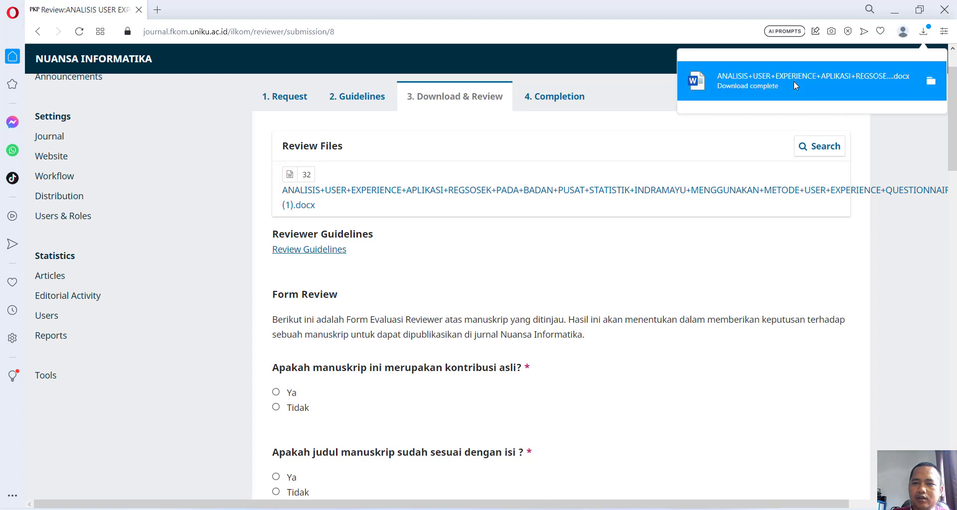
{"action": "left_click", "coordinate": [930, 82]}
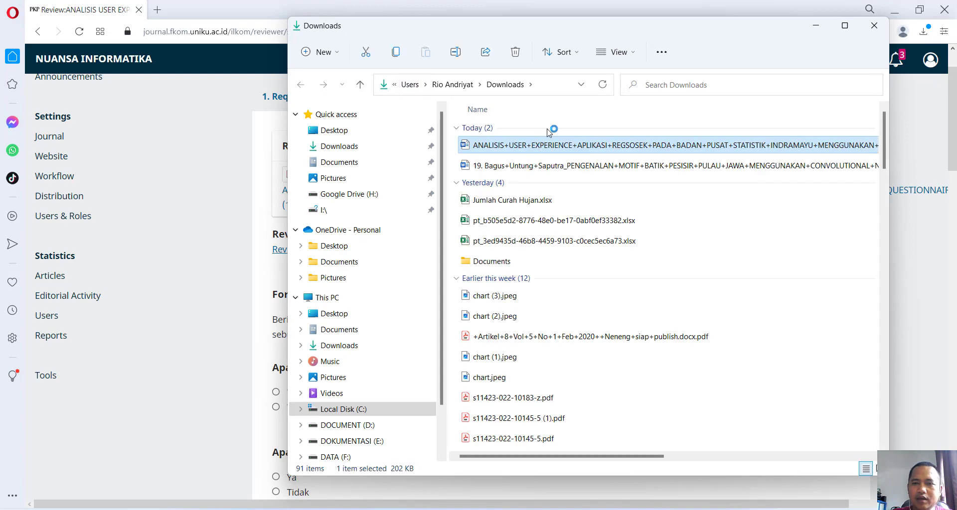
- Open the downloaded ANALISIS...docx manuscript from the Downloads folder
{"action": "left_click", "coordinate": [817, 26]}
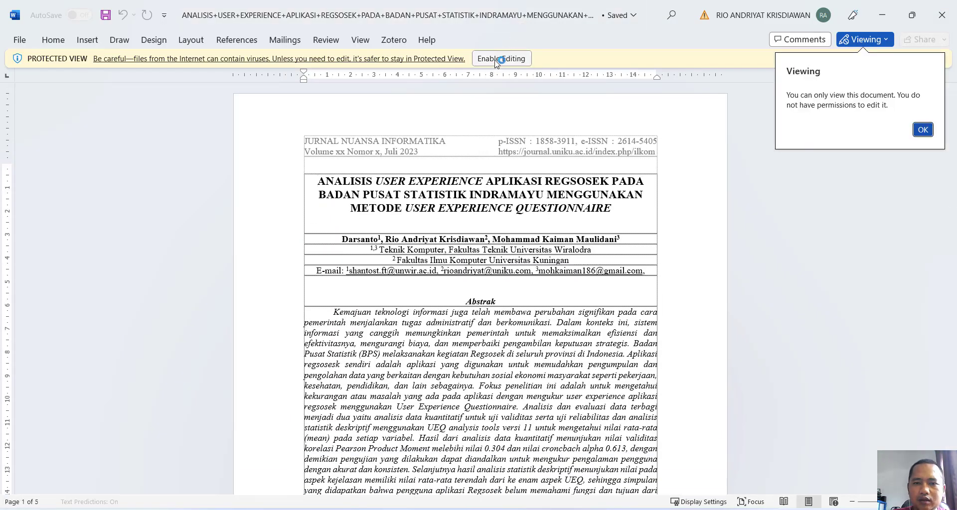
- Enable editing on the Protected View manuscript and skim through its pages
{"action": "left_click", "coordinate": [498, 59]}
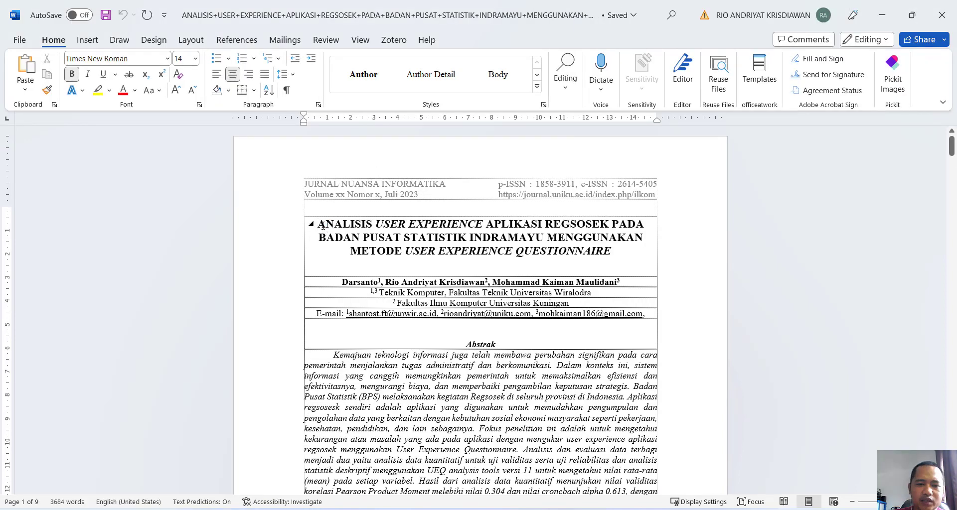
{"action": "left_click_drag", "start_coordinate": [321, 225], "coordinate": [573, 245]}
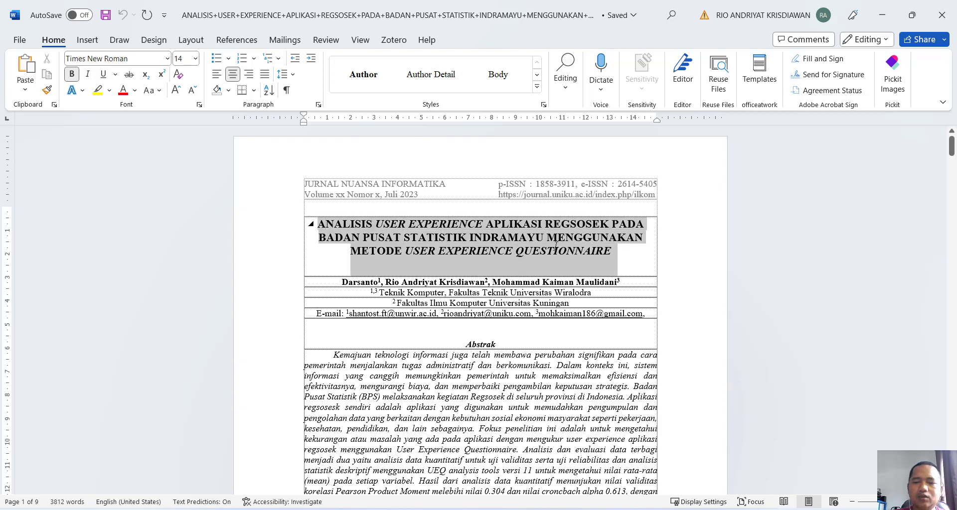
{"action": "scroll", "coordinate": [470, 253], "scroll_direction": "down", "scroll_amount": 3}
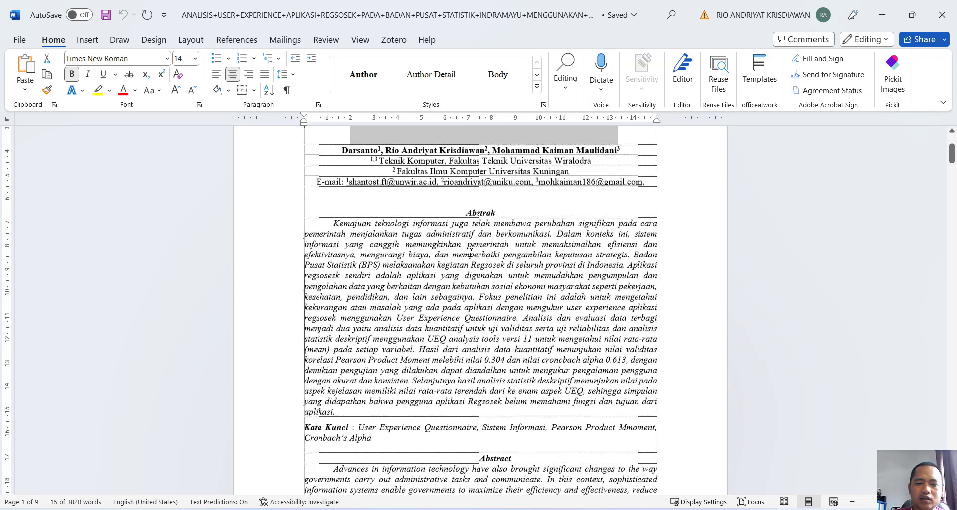
{"action": "left_click_drag", "start_coordinate": [333, 206], "coordinate": [503, 384]}
{"action": "scroll", "coordinate": [401, 324], "scroll_direction": "down", "scroll_amount": 5}
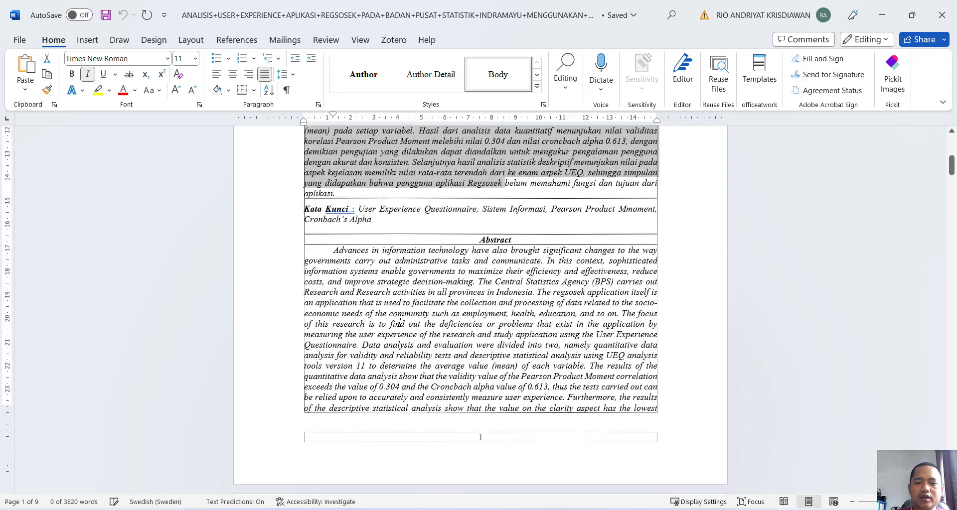
{"action": "scroll", "coordinate": [400, 323], "scroll_direction": "down", "scroll_amount": 9}
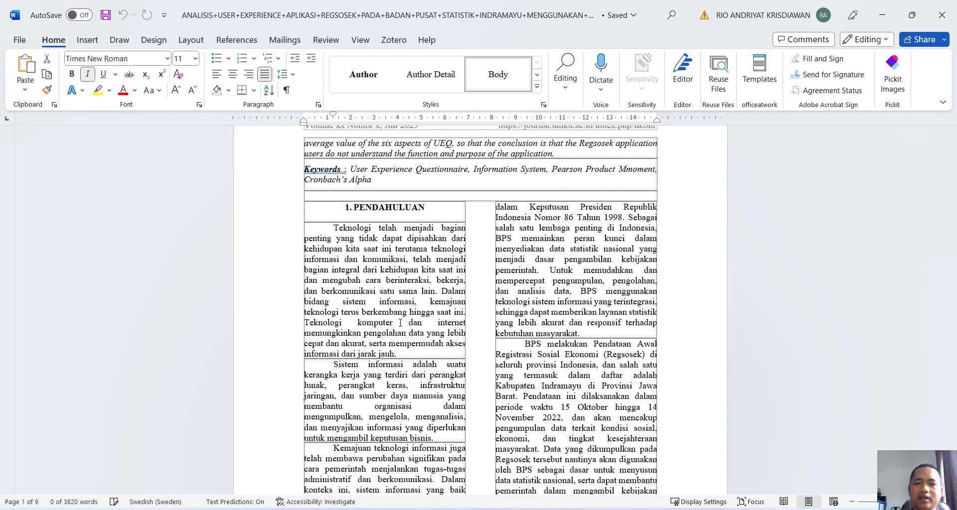
{"action": "scroll", "coordinate": [482, 341], "scroll_direction": "down", "scroll_amount": 9}
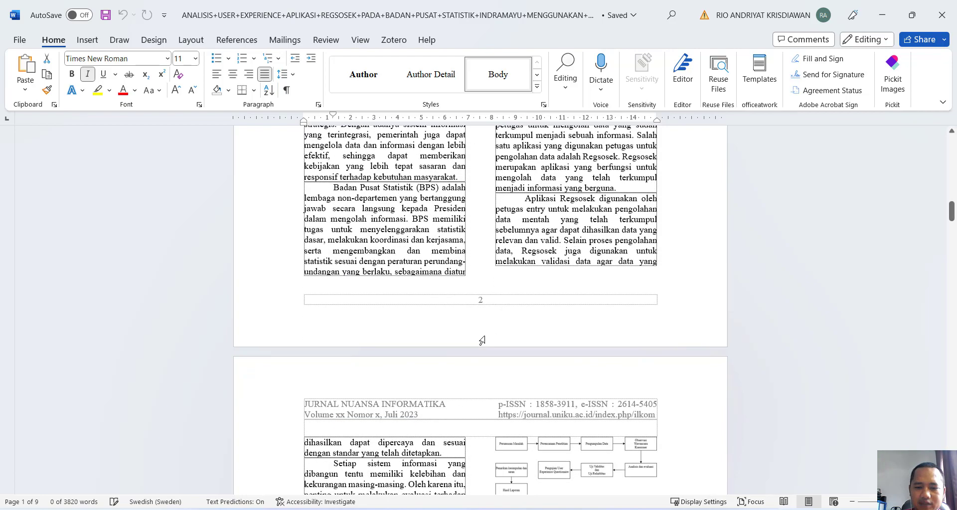
{"action": "scroll", "coordinate": [482, 340], "scroll_direction": "up", "scroll_amount": 6}
{"action": "scroll", "coordinate": [581, 295], "scroll_direction": "up", "scroll_amount": 10}
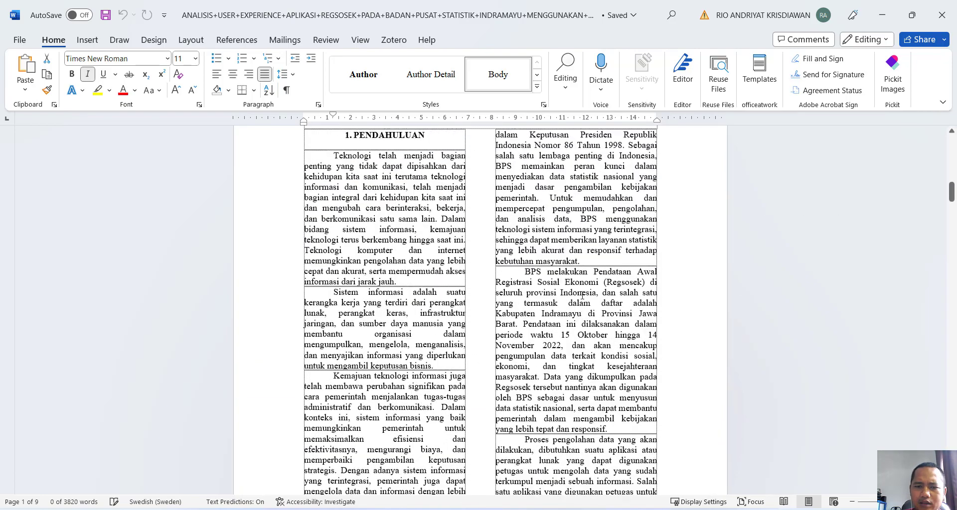
{"action": "scroll", "coordinate": [580, 295], "scroll_direction": "up", "scroll_amount": 9}
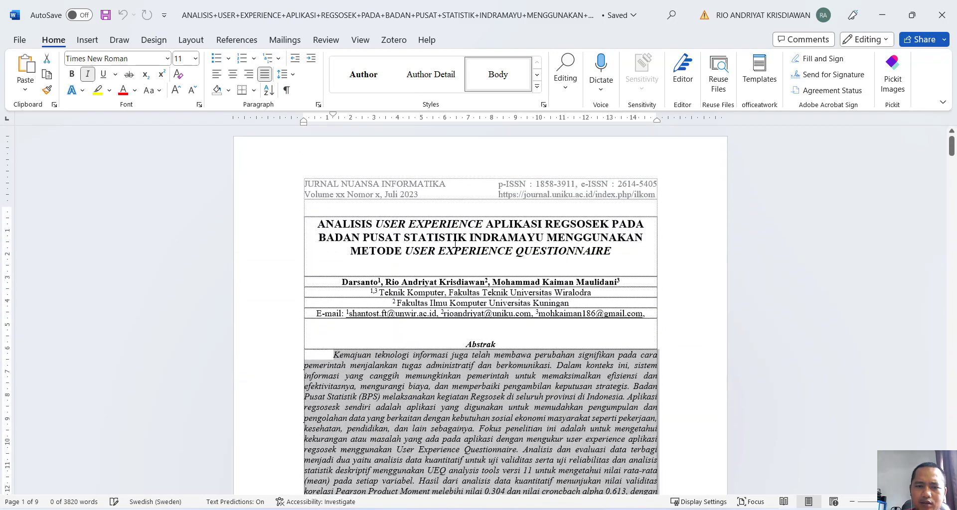
- Select the full three-line article title
{"action": "left_click", "coordinate": [434, 237]}
{"action": "left_click_drag", "start_coordinate": [318, 224], "coordinate": [536, 252]}
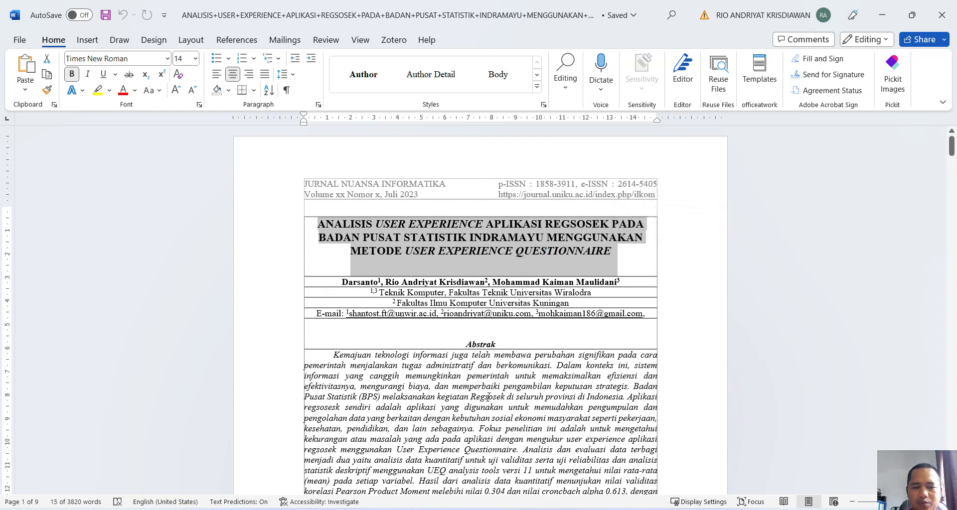
{"action": "scroll", "coordinate": [489, 396], "scroll_direction": "down", "scroll_amount": 3}
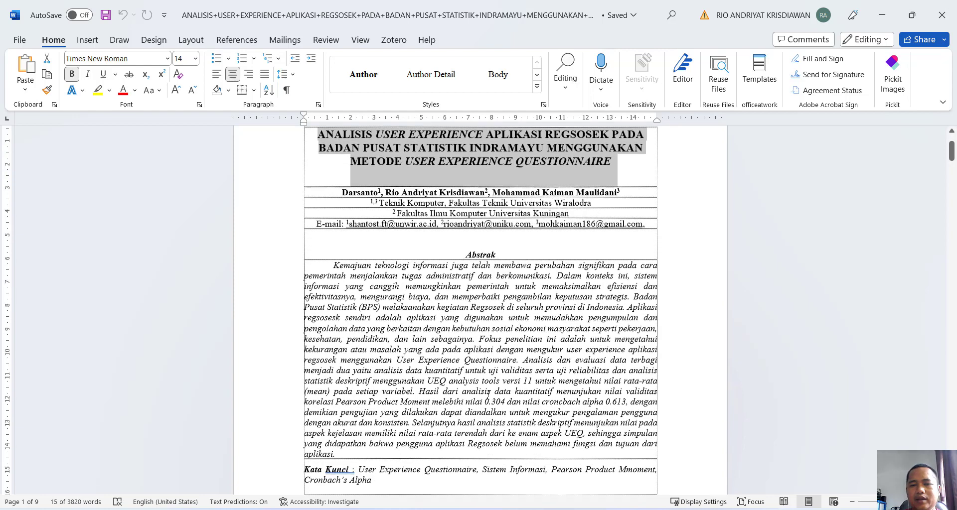
- Post a comment on the title: 'Judul tidak sinkron dengan isi article, dan terlalu panjang.'
{"action": "right_click", "coordinate": [542, 158]}
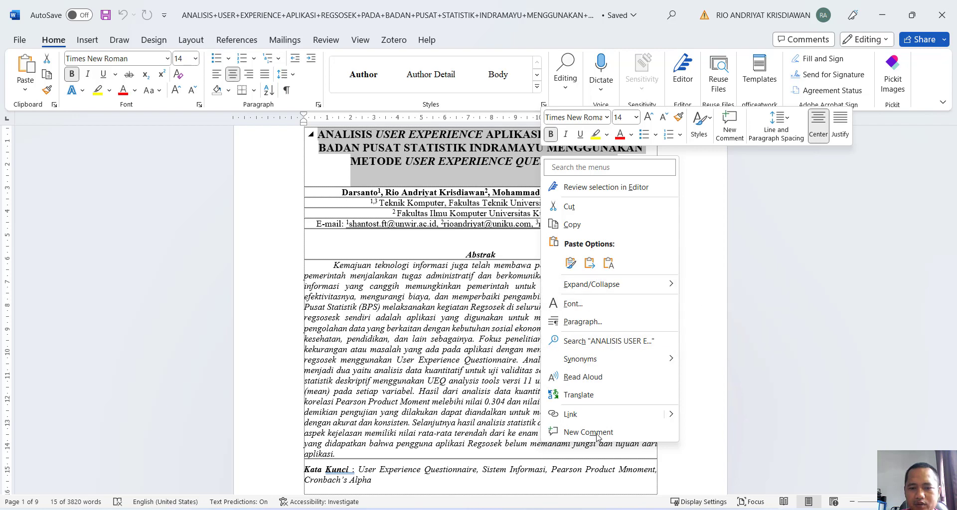
{"action": "left_click", "coordinate": [723, 206]}
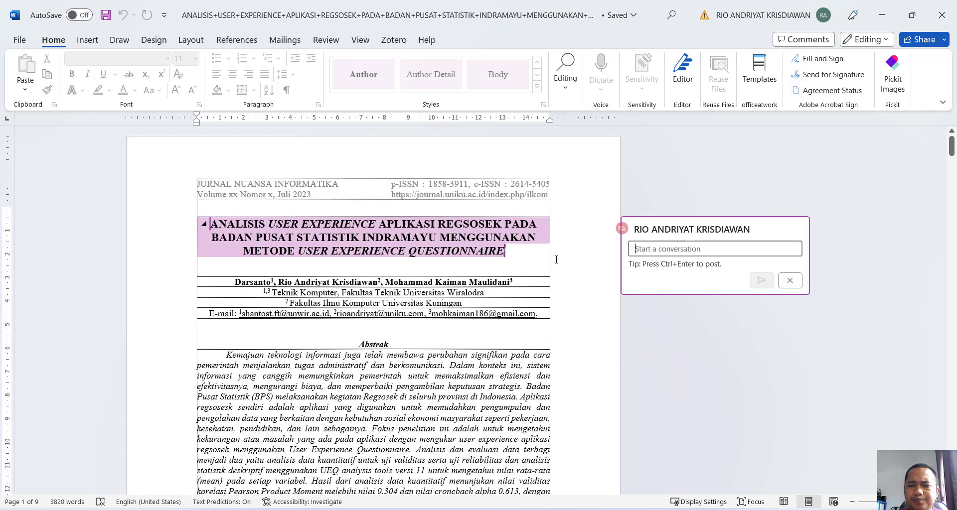
{"action": "type", "text": "Ju"}
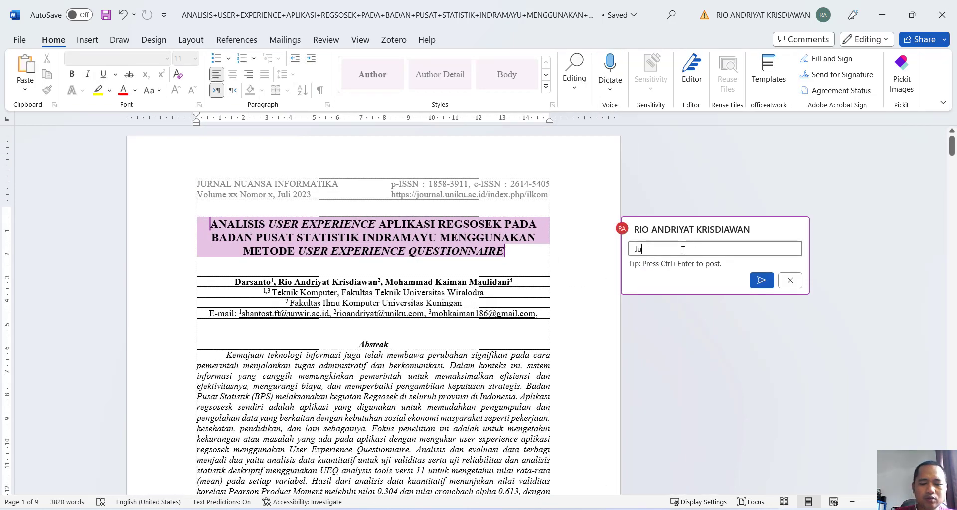
{"action": "type", "text": "dul tida"}
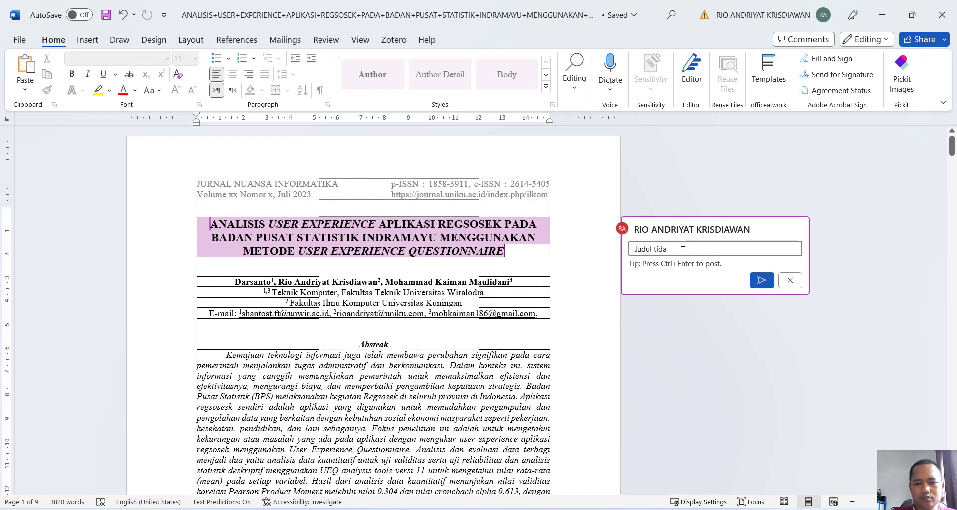
{"action": "type", "text": "k menam"}
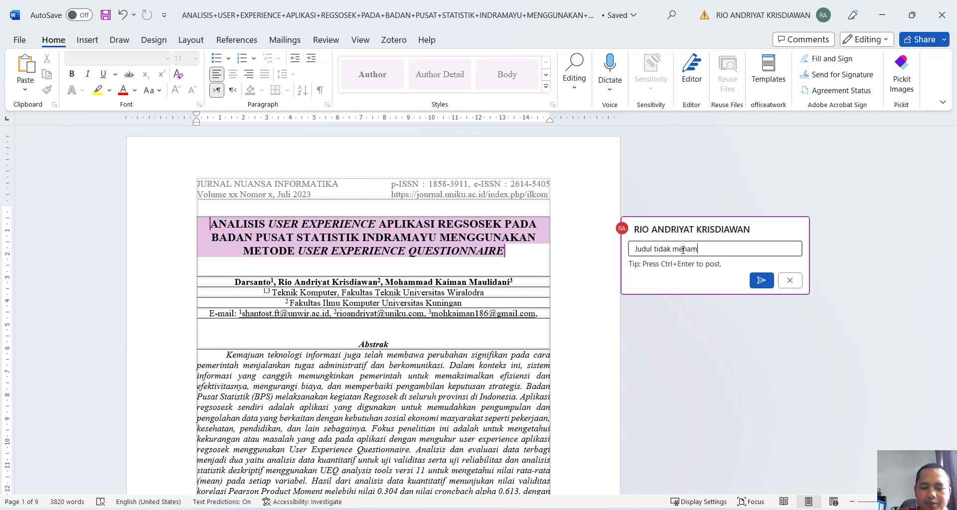
{"action": "type", "text": "pilkan "}
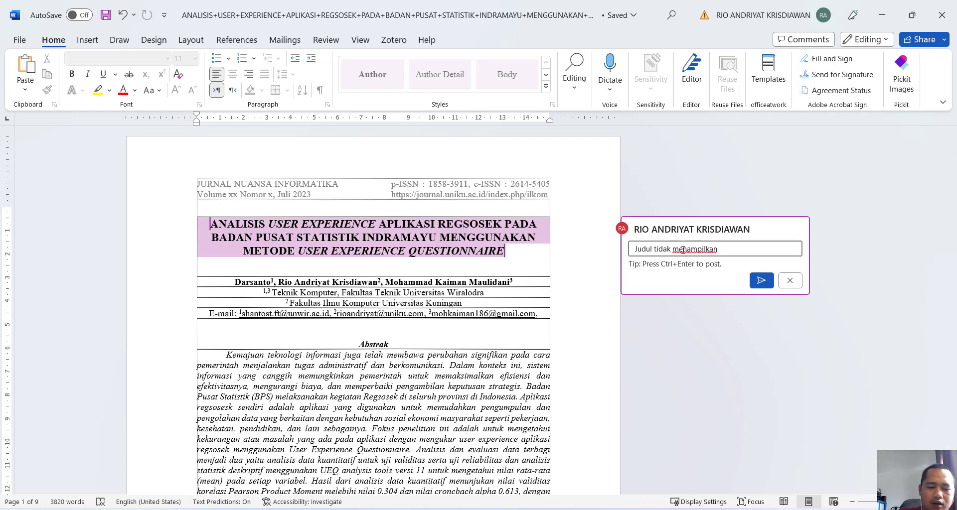
{"action": "type", "text": "apa"}
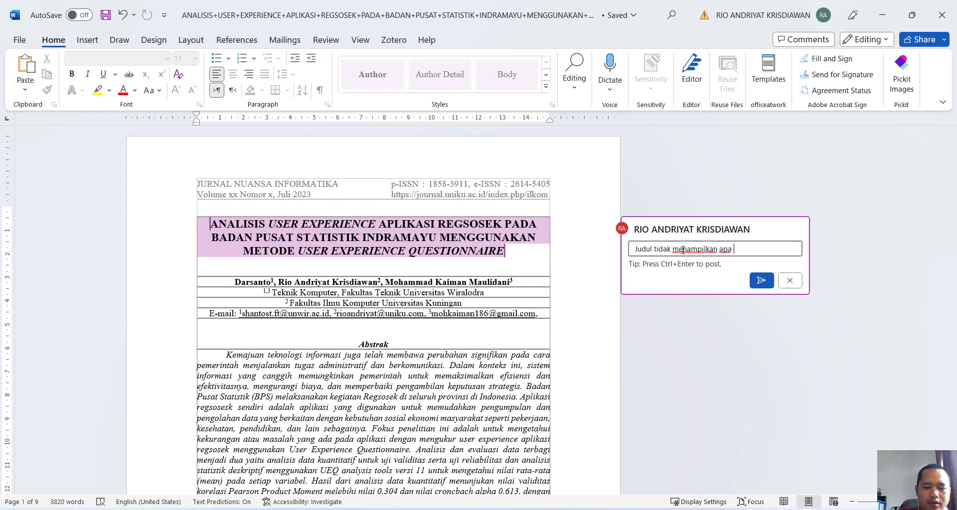
{"action": "key", "text": "BackSpace"}
{"action": "key", "text": "BackSpace"}
{"action": "key", "text": "BackSpace"}
{"action": "key", "text": "BackSpace"}
{"action": "key", "text": "BackSpace"}
{"action": "key", "text": "BackSpace"}
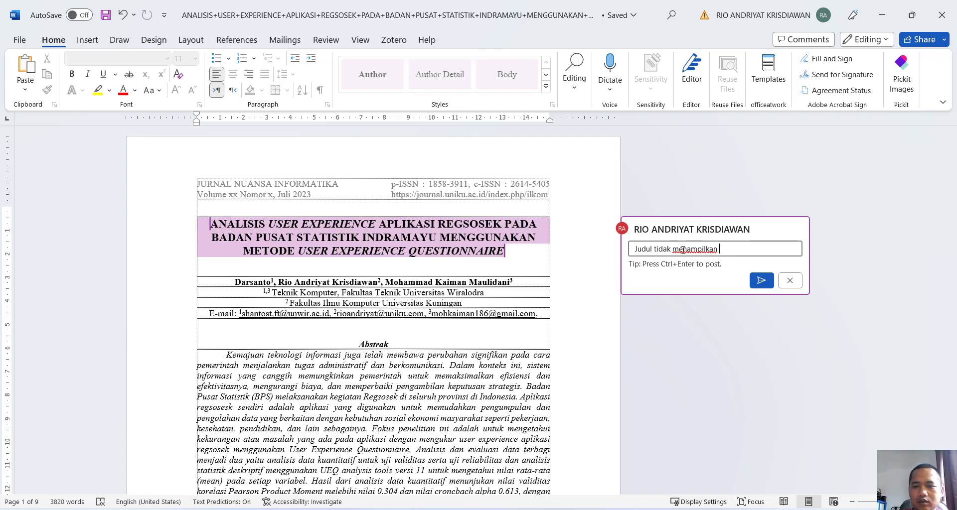
{"action": "key", "text": "BackSpace"}
{"action": "key", "text": "BackSpace"}
{"action": "key", "text": "BackSpace"}
{"action": "key", "text": "BackSpace"}
{"action": "key", "text": "BackSpace"}
{"action": "key", "text": "BackSpace"}
{"action": "key", "text": "BackSpace"}
{"action": "key", "text": "BackSpace"}
{"action": "key", "text": "BackSpace"}
{"action": "key", "text": "BackSpace"}
{"action": "key", "text": "BackSpace"}
{"action": "key", "text": "BackSpace"}
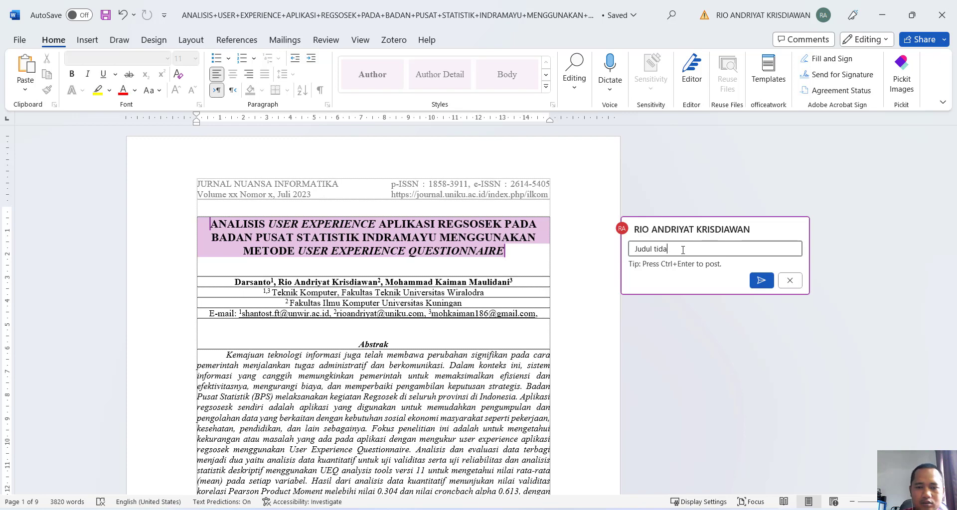
{"action": "type", "text": "sinkron "}
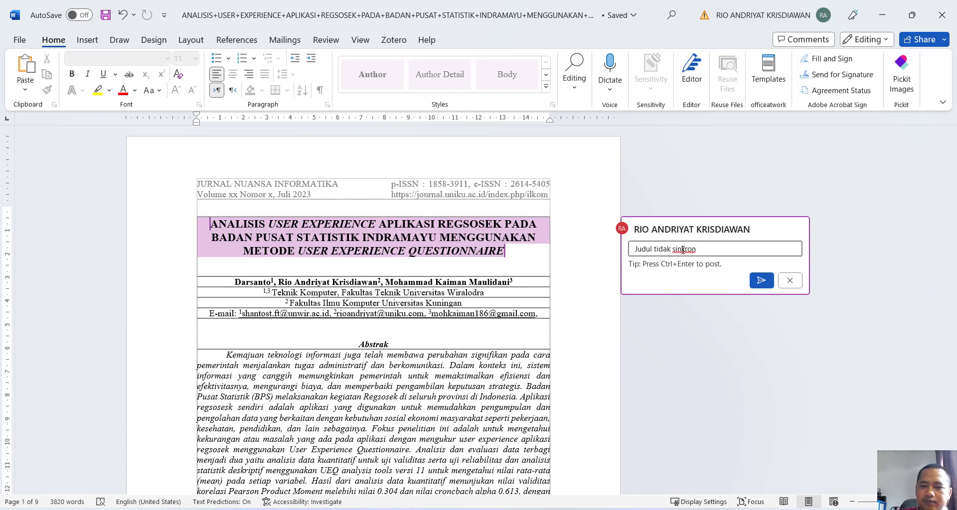
{"action": "type", "text": "dengan i"}
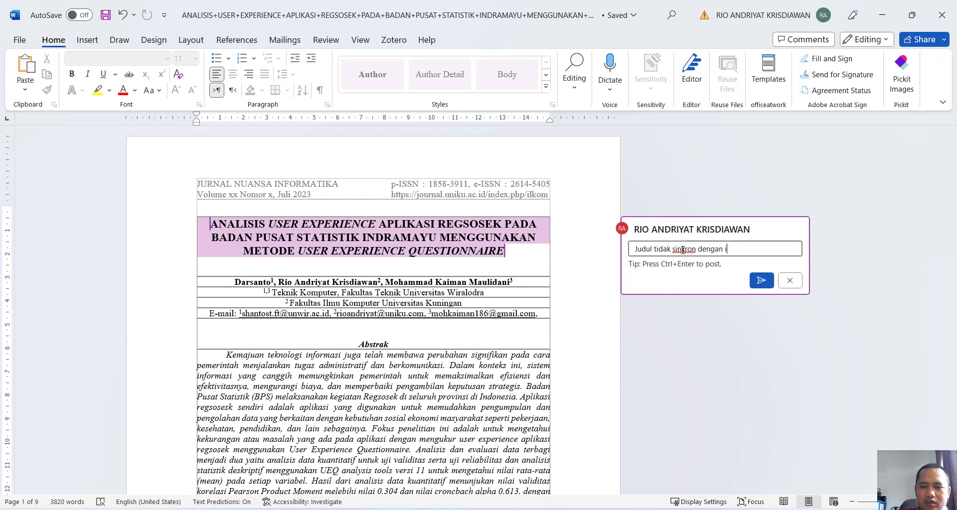
{"action": "type", "text": "si nas"}
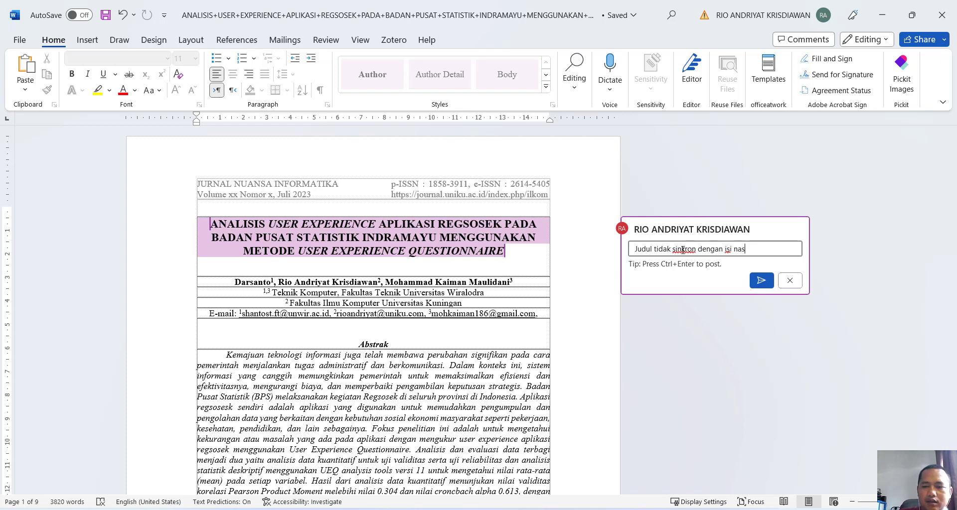
{"action": "key", "text": "BackSpace"}
{"action": "key", "text": "BackSpace"}
{"action": "key", "text": "BackSpace"}
{"action": "type", "text": "article"}
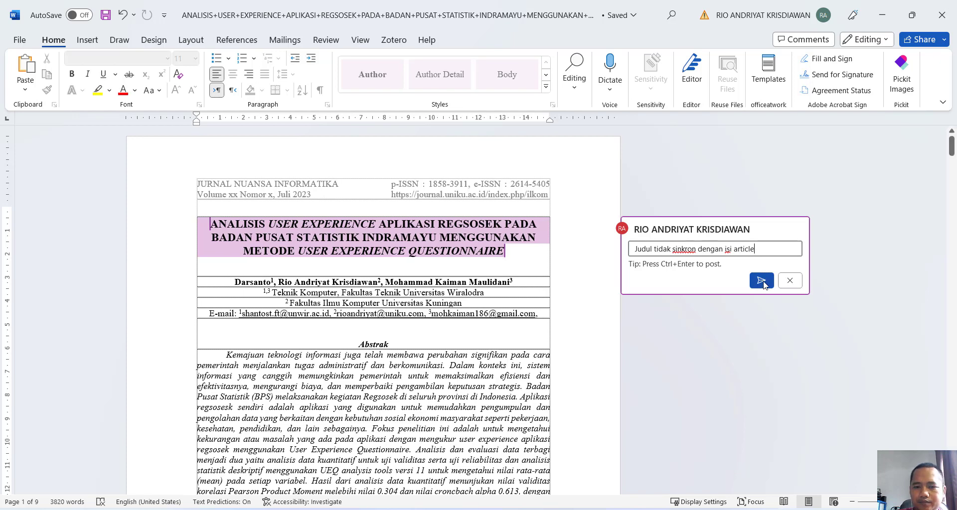
{"action": "type", "text": ", dan "}
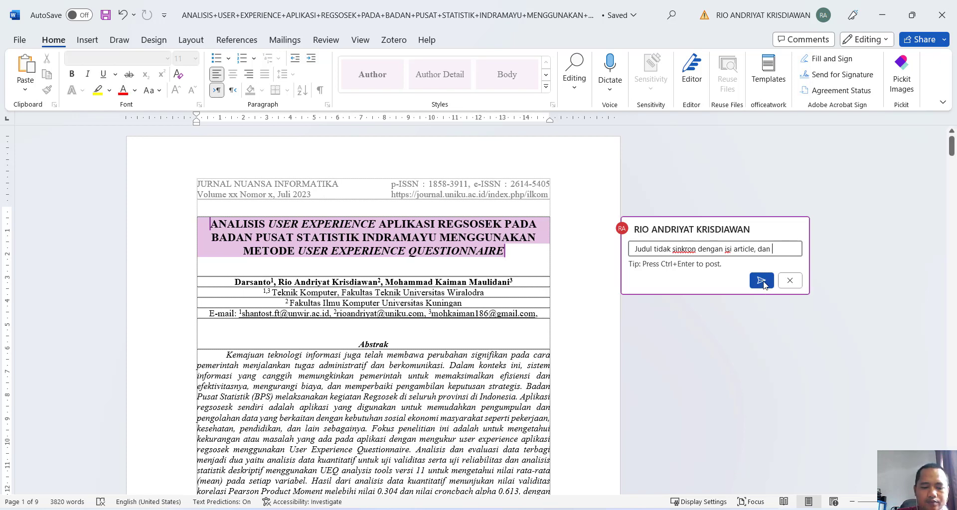
{"action": "type", "text": "terlalu pan"}
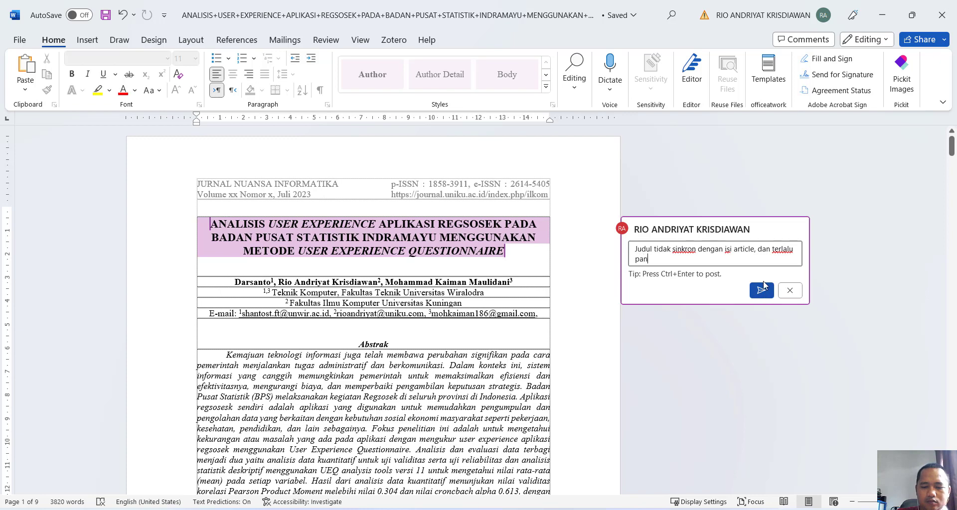
{"action": "type", "text": "jang."}
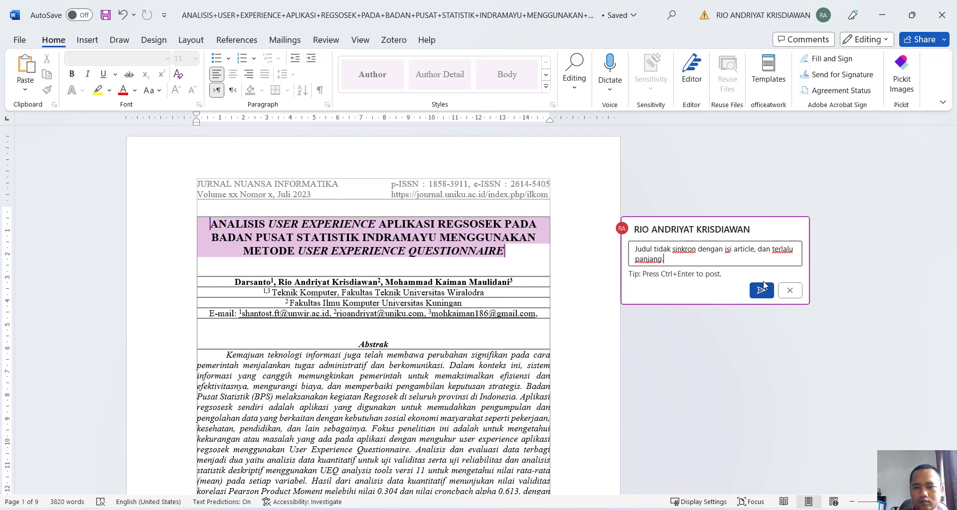
{"action": "left_click", "coordinate": [763, 291]}
{"action": "scroll", "coordinate": [526, 321], "scroll_direction": "down", "scroll_amount": 1}
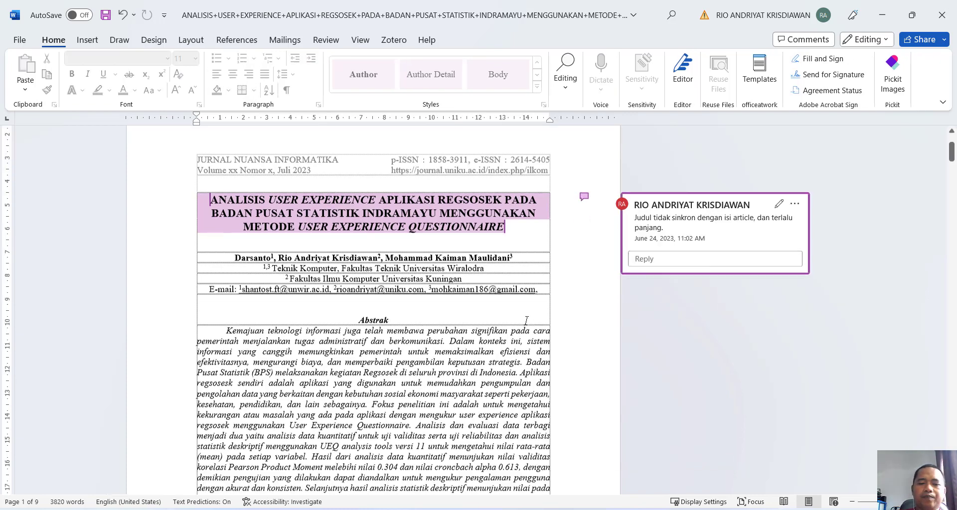
{"action": "scroll", "coordinate": [526, 321], "scroll_direction": "down", "scroll_amount": 12}
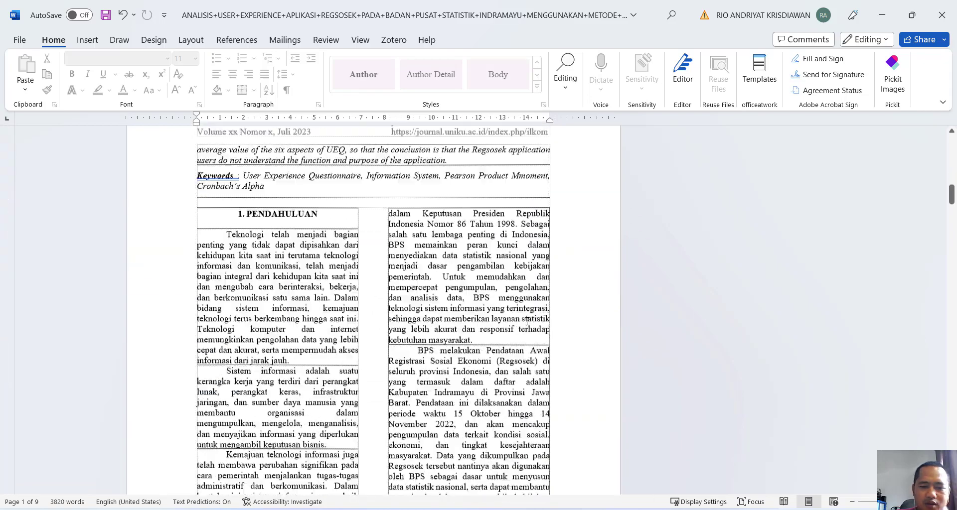
{"action": "scroll", "coordinate": [527, 320], "scroll_direction": "down", "scroll_amount": 12}
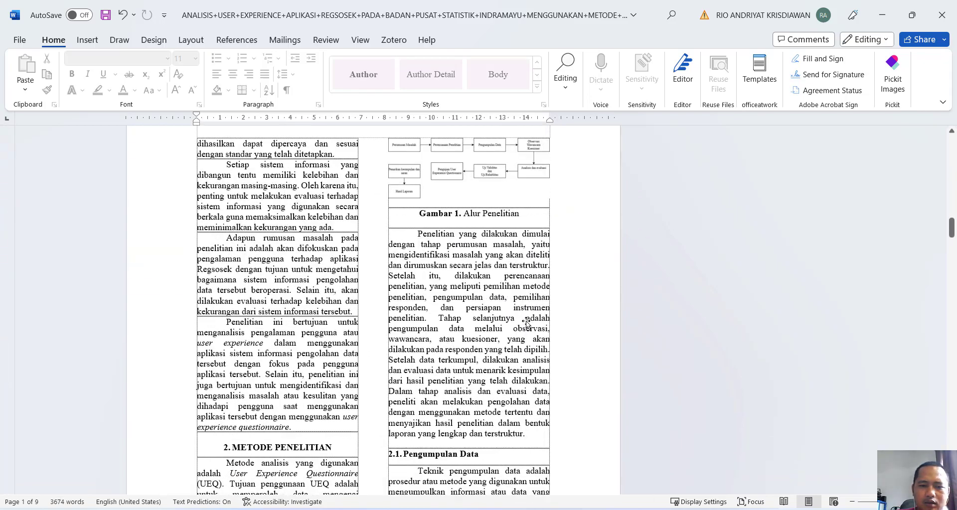
{"action": "scroll", "coordinate": [527, 323], "scroll_direction": "down", "scroll_amount": 12}
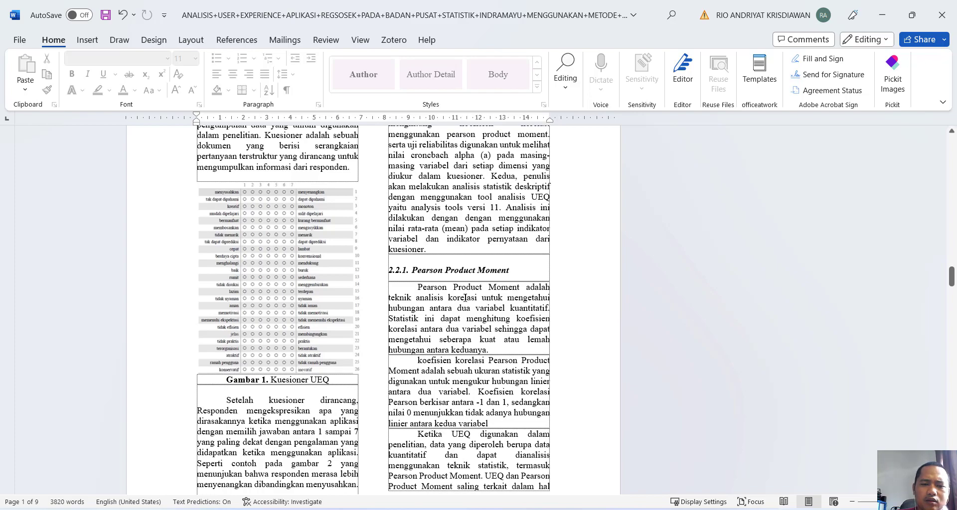
{"action": "scroll", "coordinate": [464, 298], "scroll_direction": "down", "scroll_amount": 12}
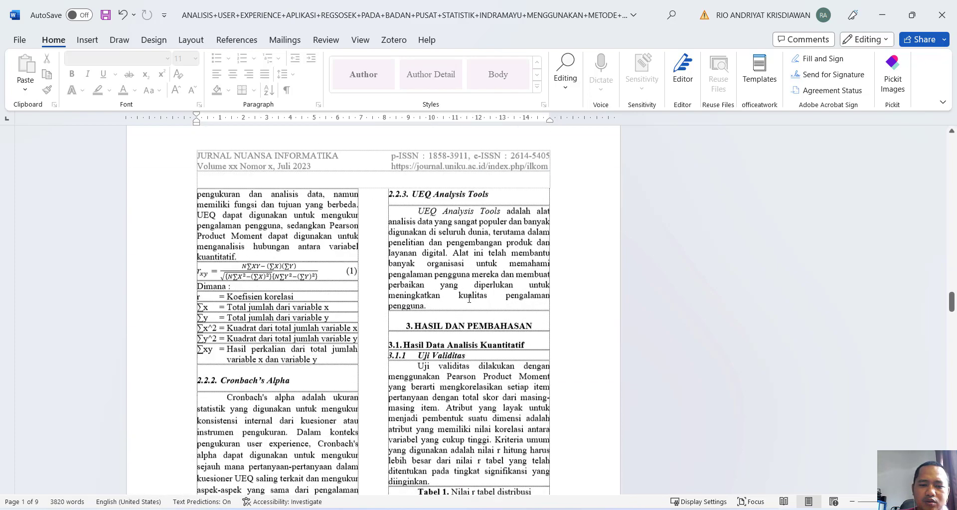
{"action": "scroll", "coordinate": [468, 299], "scroll_direction": "down", "scroll_amount": 3}
{"action": "scroll", "coordinate": [469, 299], "scroll_direction": "down", "scroll_amount": 15}
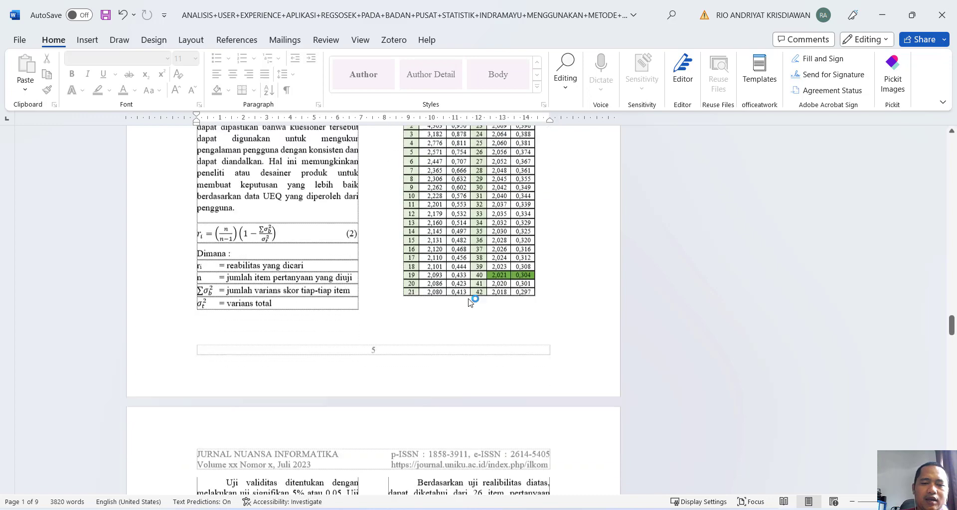
{"action": "scroll", "coordinate": [469, 299], "scroll_direction": "down", "scroll_amount": 6}
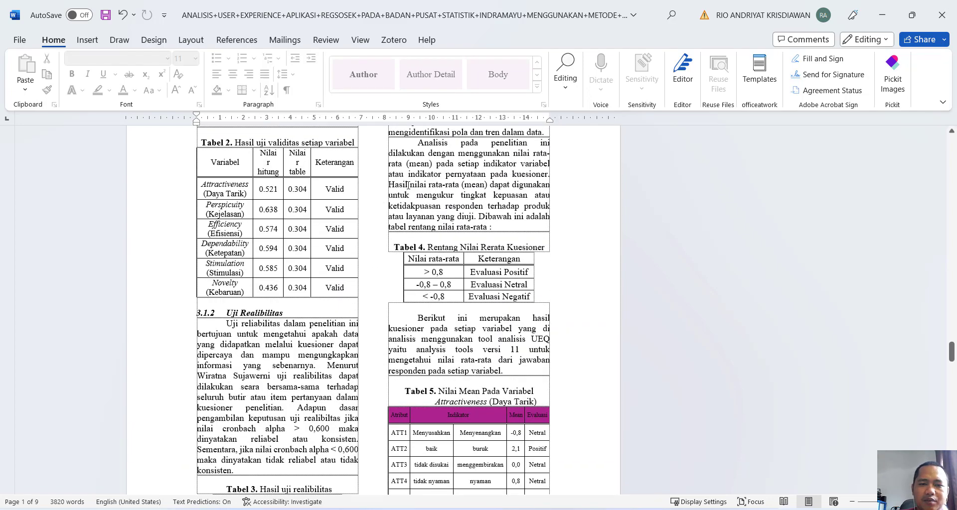
{"action": "scroll", "coordinate": [401, 320], "scroll_direction": "down", "scroll_amount": 20}
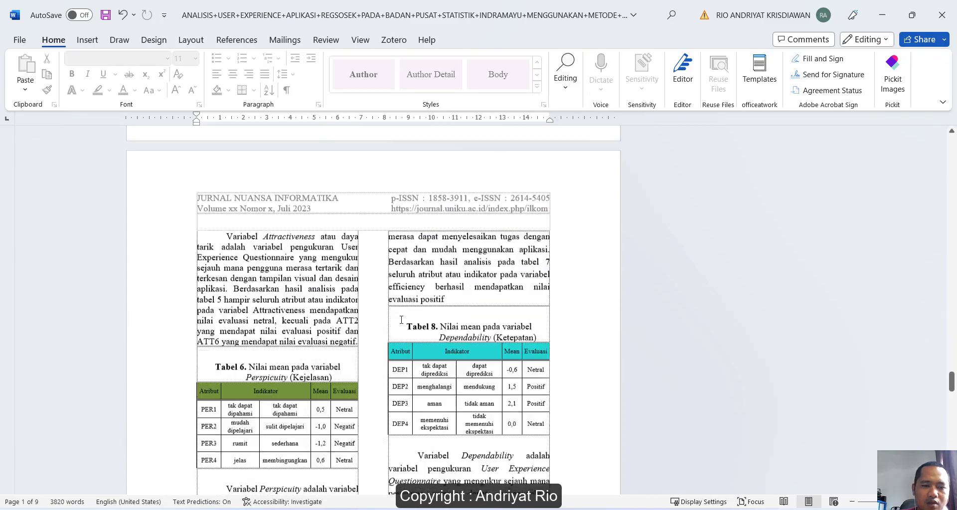
{"action": "scroll", "coordinate": [401, 324], "scroll_direction": "down", "scroll_amount": 18}
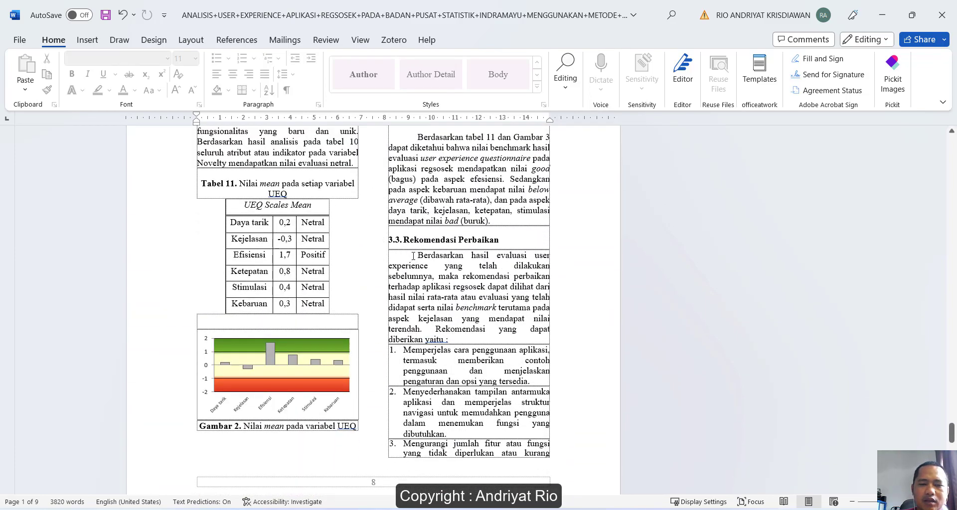
{"action": "left_click_drag", "start_coordinate": [413, 256], "coordinate": [482, 317]}
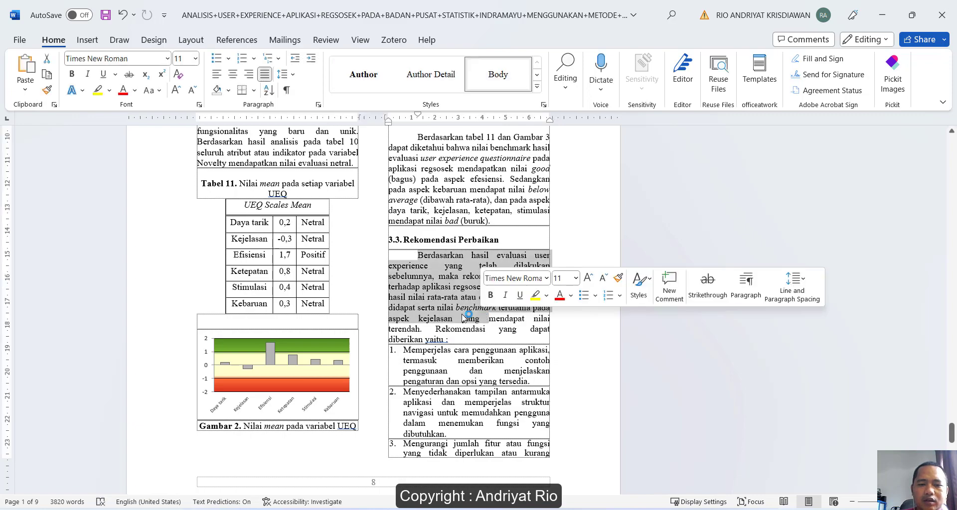
{"action": "scroll", "coordinate": [408, 305], "scroll_direction": "down", "scroll_amount": 10}
{"action": "scroll", "coordinate": [407, 305], "scroll_direction": "down", "scroll_amount": 4}
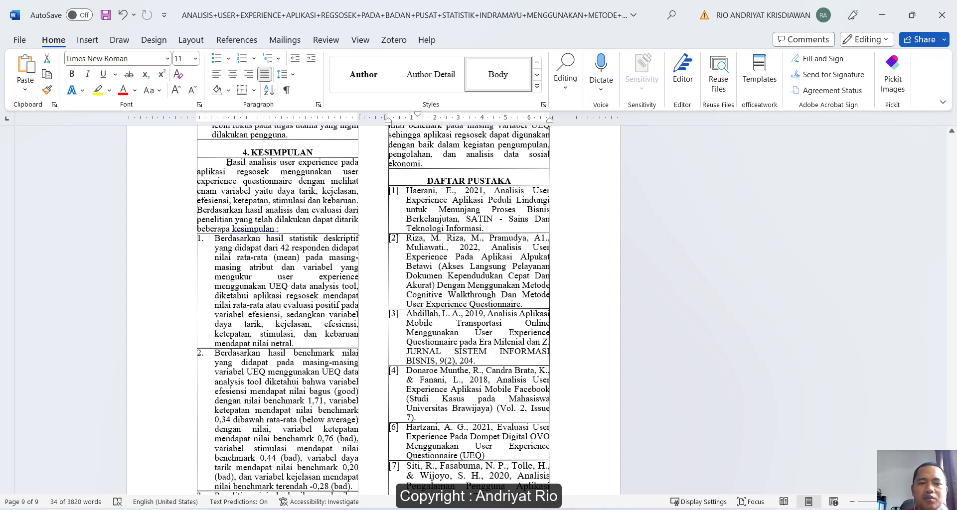
- Comment 'Method tidak menggambaran penyel saian masalah penelitian' on the Kesimpulan section, then save and close Word
{"action": "left_click_drag", "start_coordinate": [228, 162], "coordinate": [314, 219]}
{"action": "left_click_drag", "start_coordinate": [349, 372], "coordinate": [360, 469]}
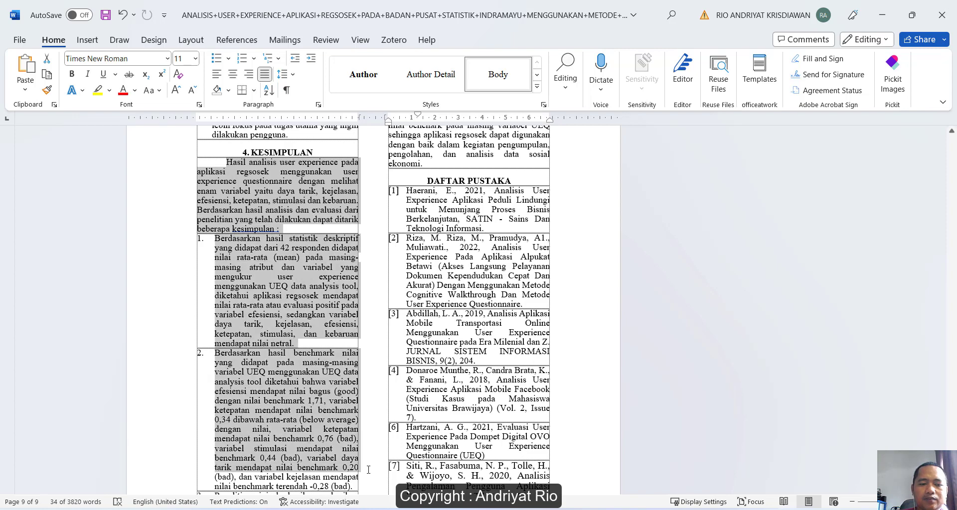
{"action": "right_click", "coordinate": [314, 408]}
{"action": "left_click", "coordinate": [347, 375]}
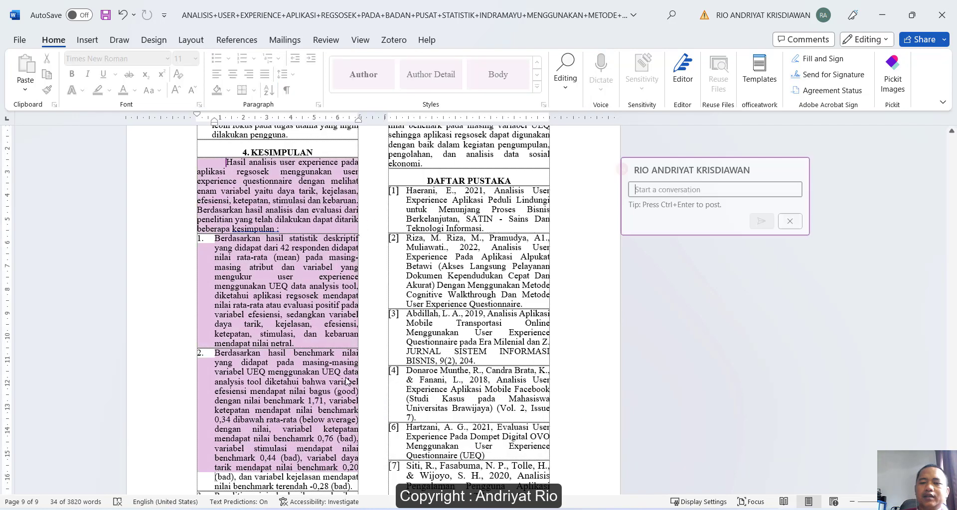
{"action": "type", "text": "Me"}
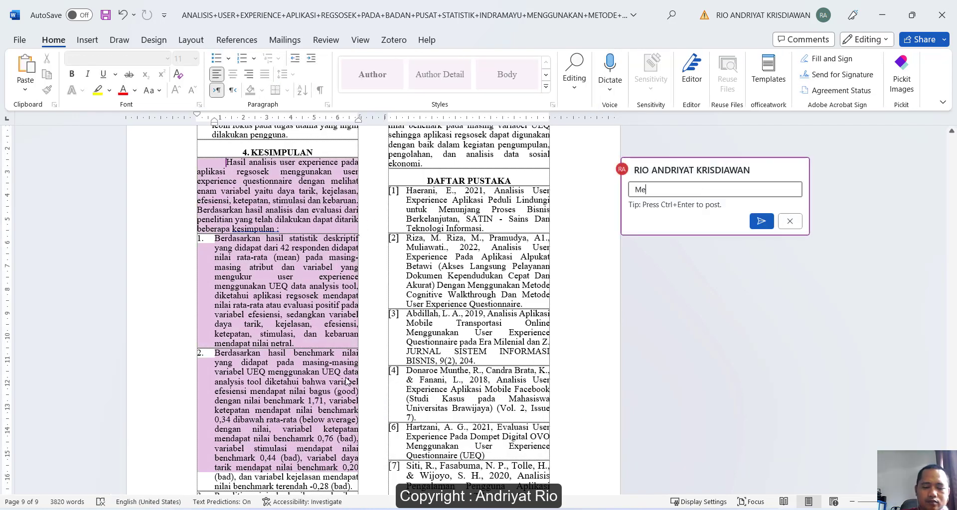
{"action": "type", "text": "thod tid"}
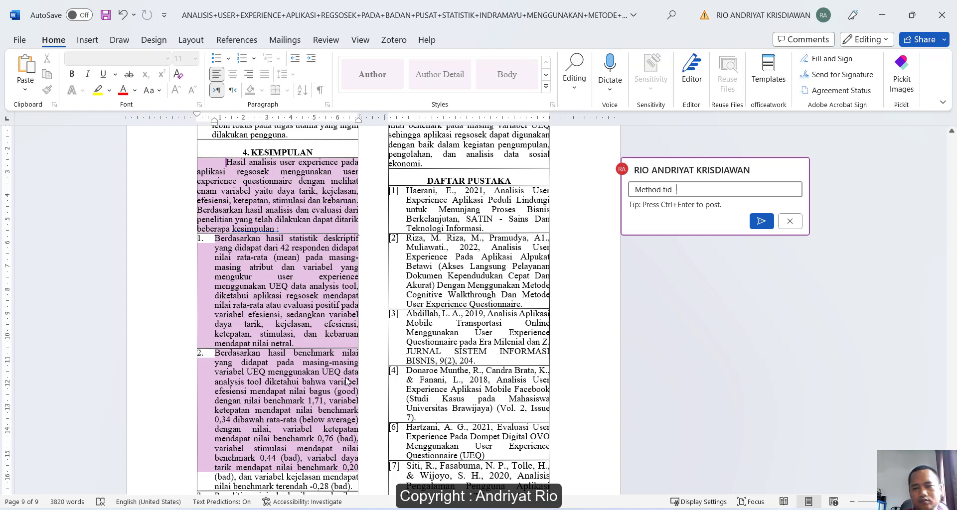
{"action": "type", "text": "ak"}
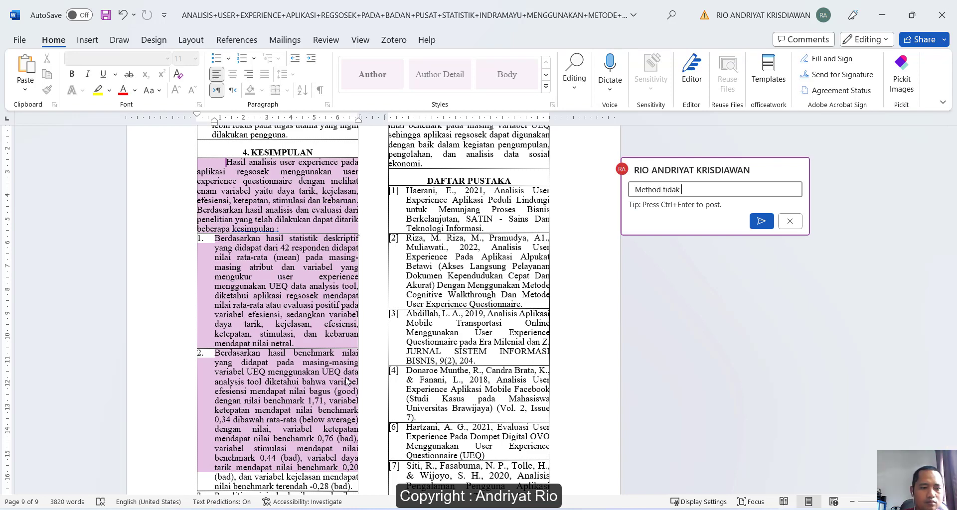
{"action": "type", "text": " men"}
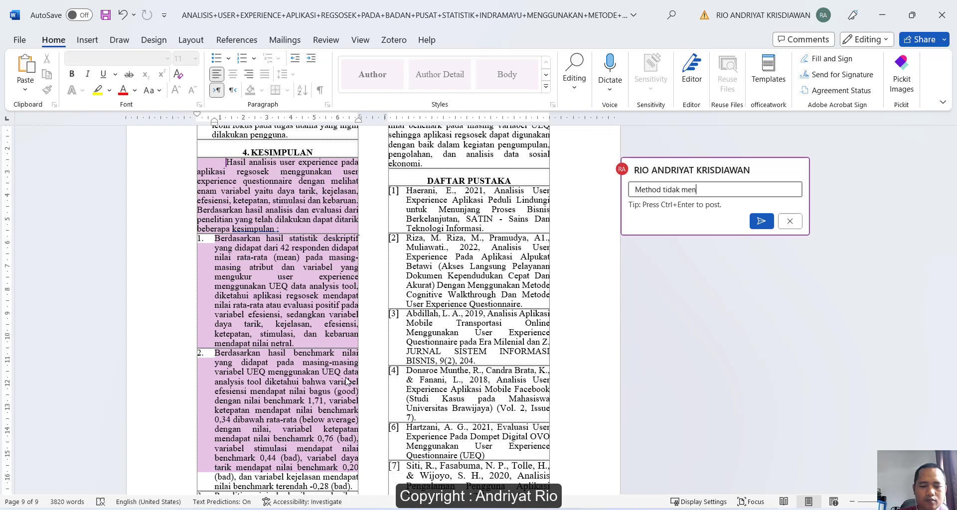
{"action": "type", "text": "ggambaran "}
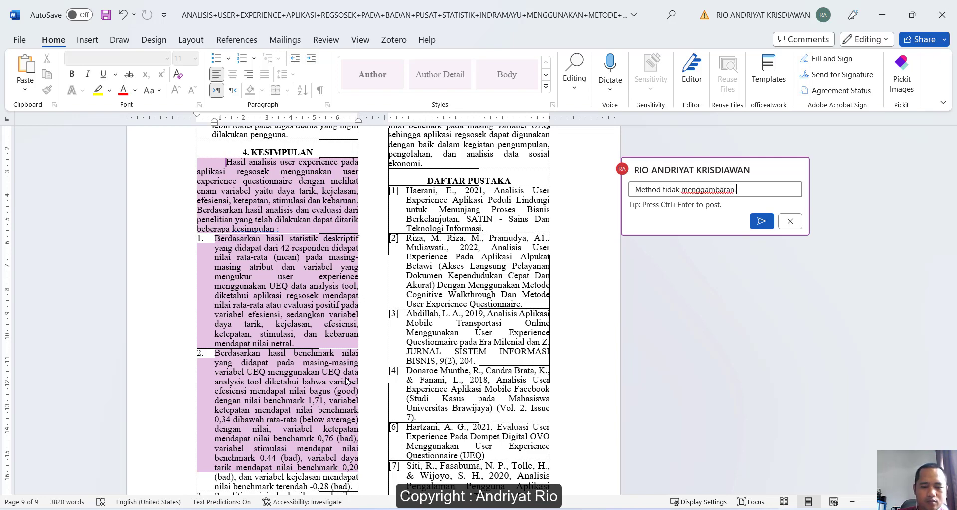
{"action": "type", "text": "penyel saian "}
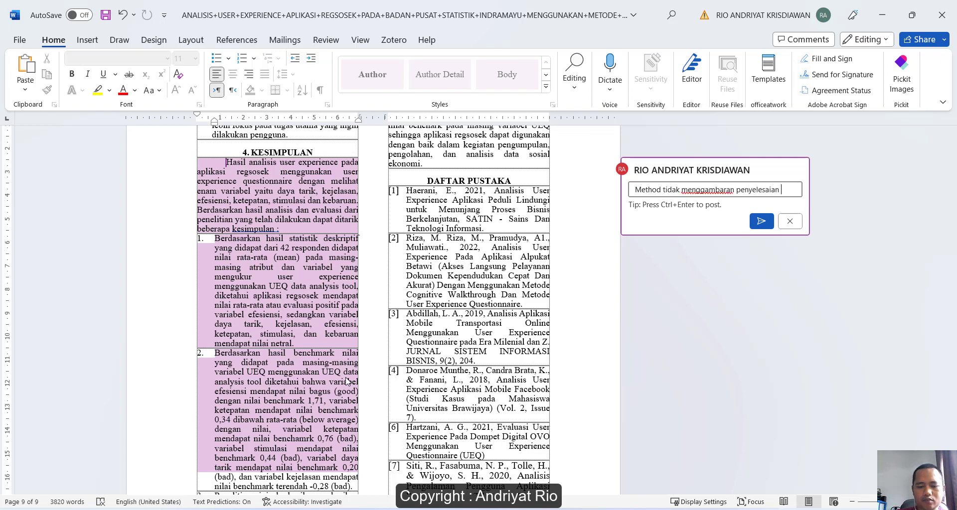
{"action": "type", "text": "masalah pene"}
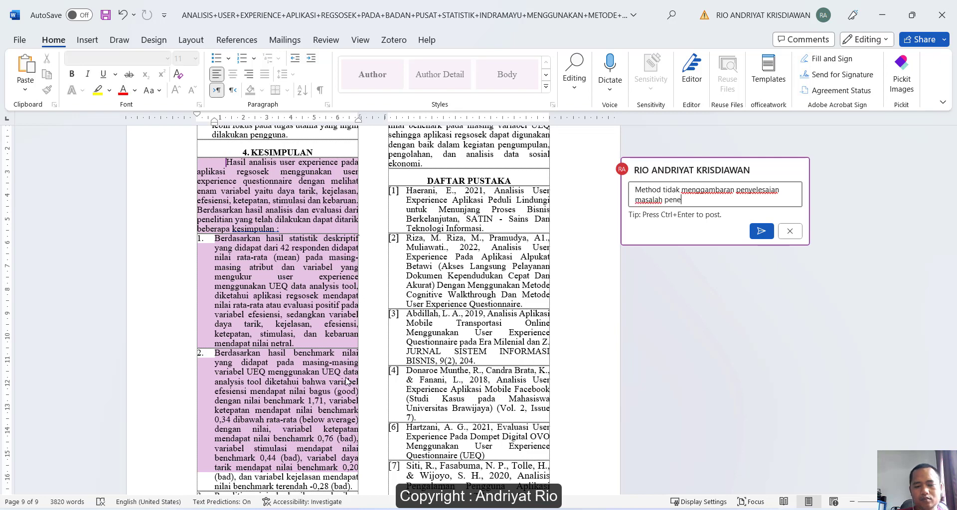
{"action": "type", "text": "litian"}
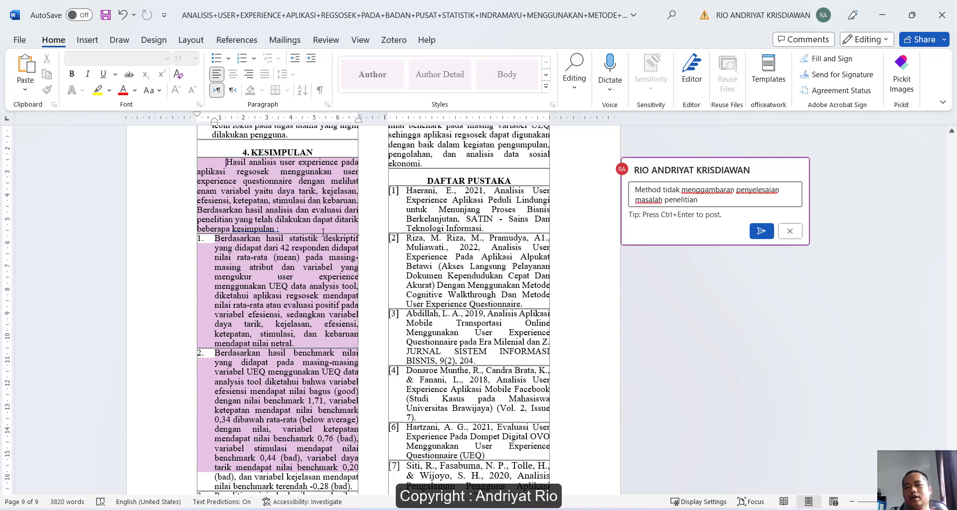
{"action": "left_click", "coordinate": [762, 234]}
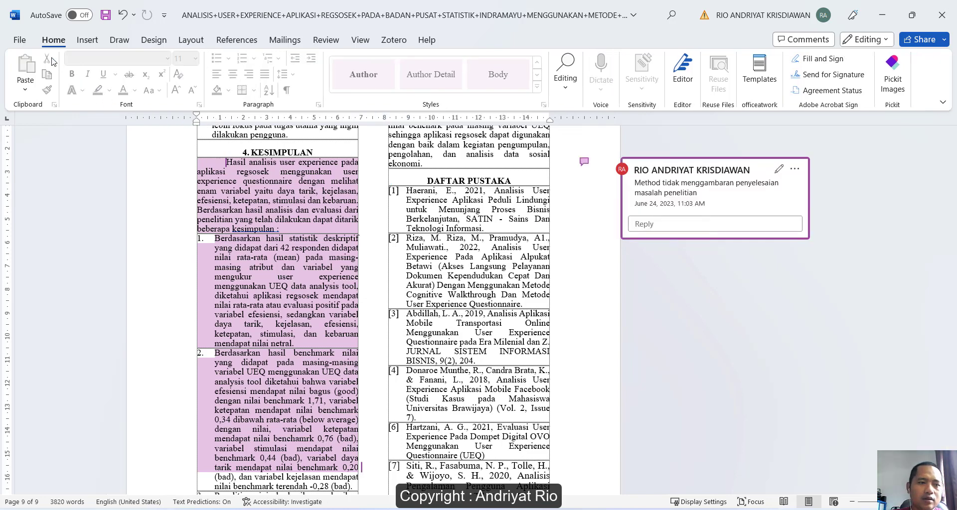
{"action": "left_click", "coordinate": [106, 14]}
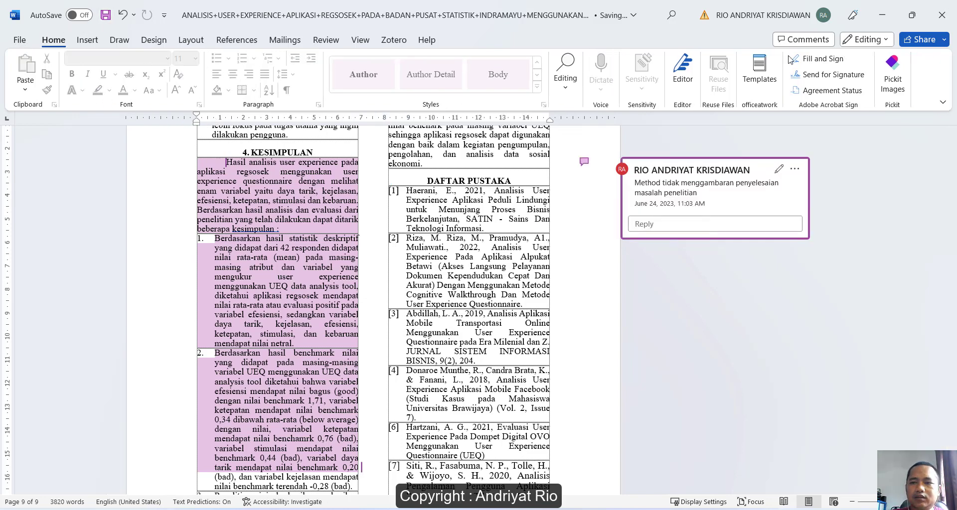
{"action": "left_click", "coordinate": [943, 15]}
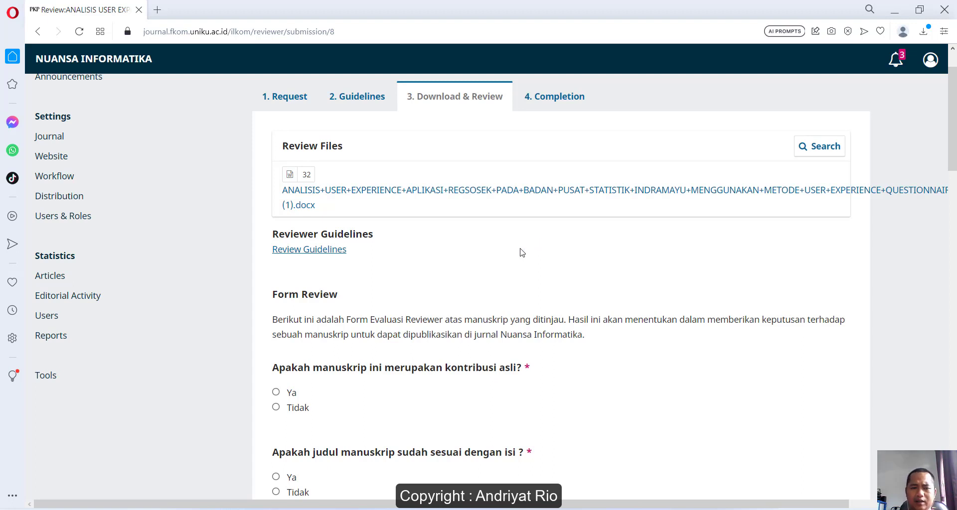
- Scroll down the Download & Review step to the reviewer Form Review questions
{"action": "scroll", "coordinate": [499, 248], "scroll_direction": "down", "scroll_amount": 1}
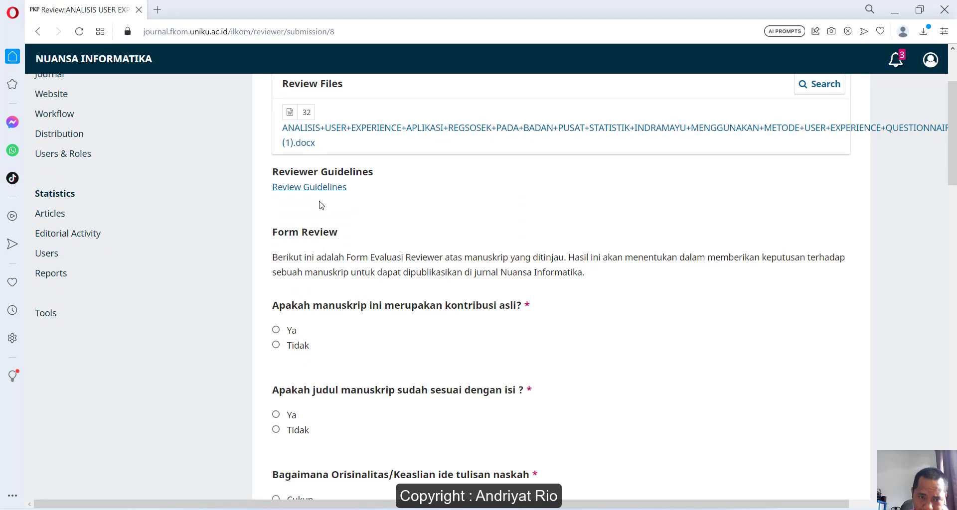
{"action": "scroll", "coordinate": [321, 205], "scroll_direction": "down", "scroll_amount": 2}
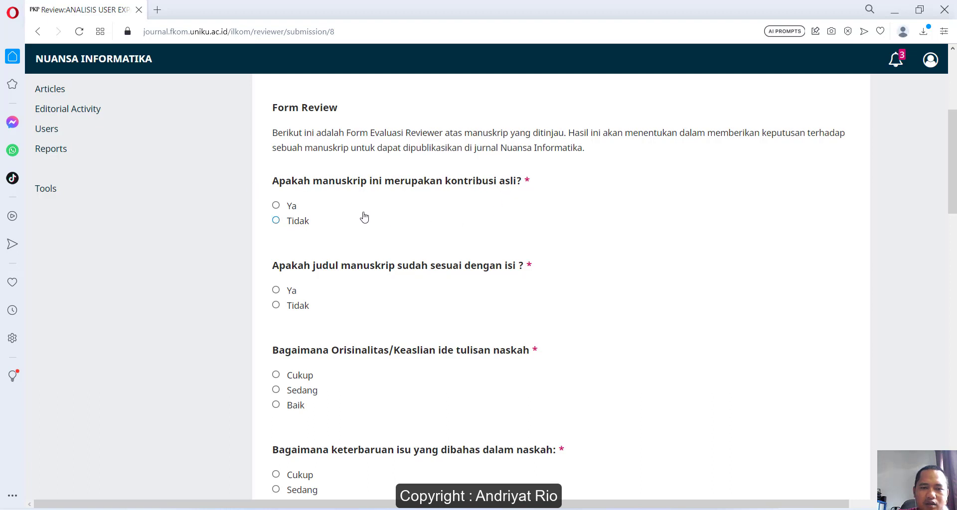
- Answer Ya for original contribution, Tidak for title fit, and Sedang for originality and novelty
{"action": "left_click", "coordinate": [277, 209]}
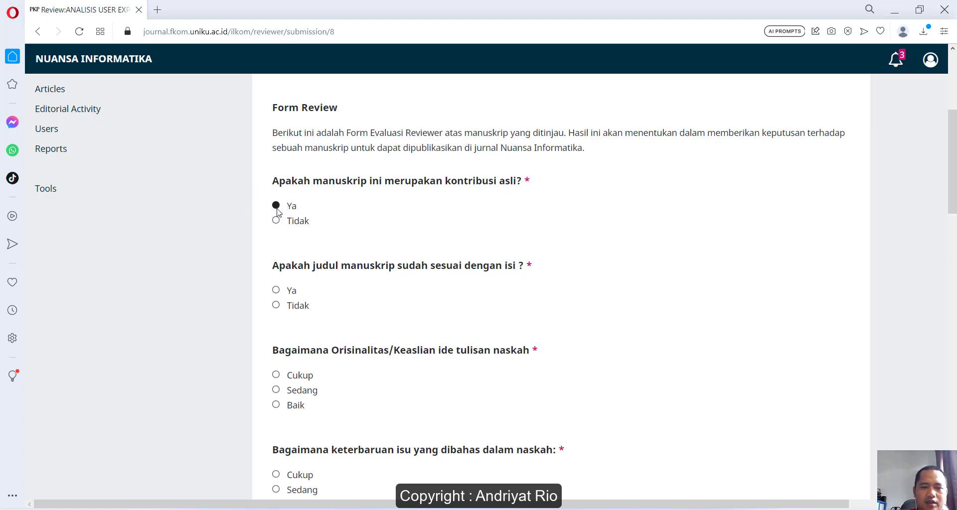
{"action": "scroll", "coordinate": [331, 245], "scroll_direction": "down", "scroll_amount": 2}
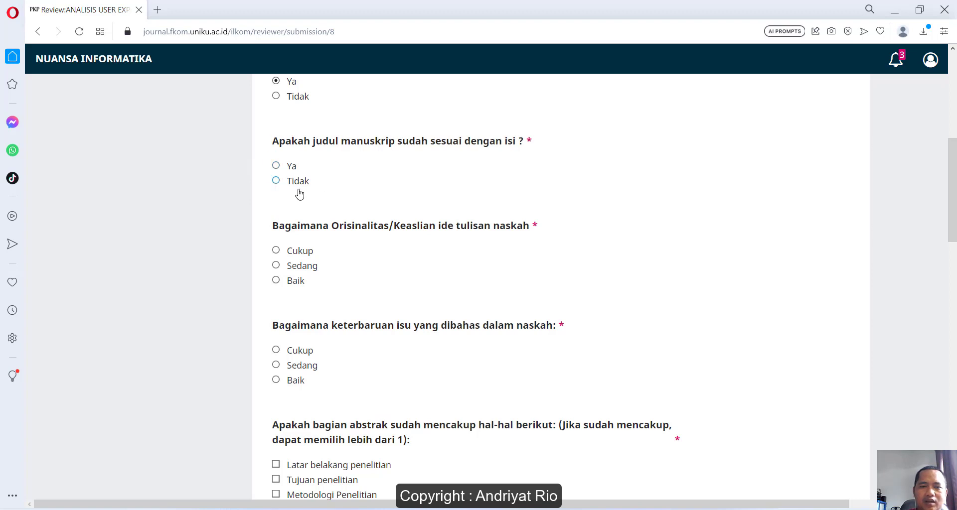
{"action": "left_click", "coordinate": [276, 181]}
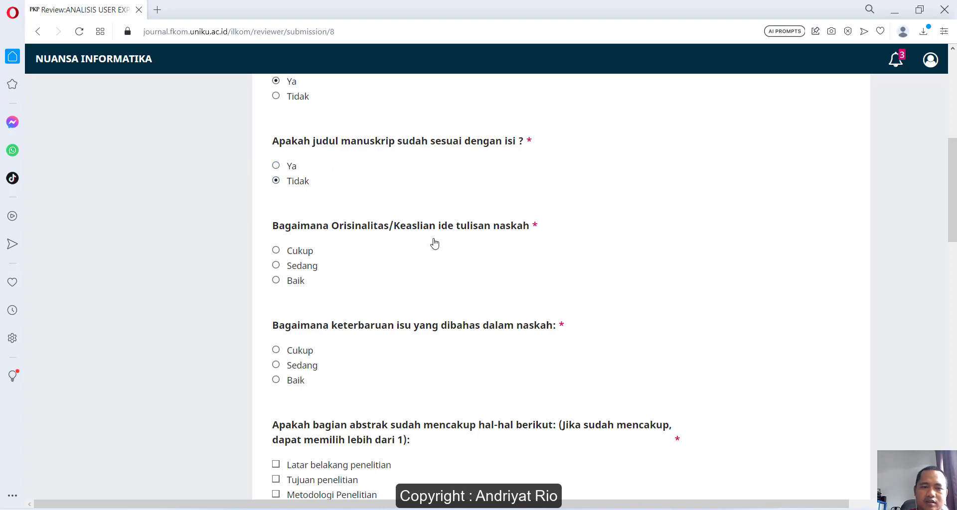
{"action": "scroll", "coordinate": [428, 239], "scroll_direction": "down", "scroll_amount": 2}
{"action": "left_click", "coordinate": [276, 142]}
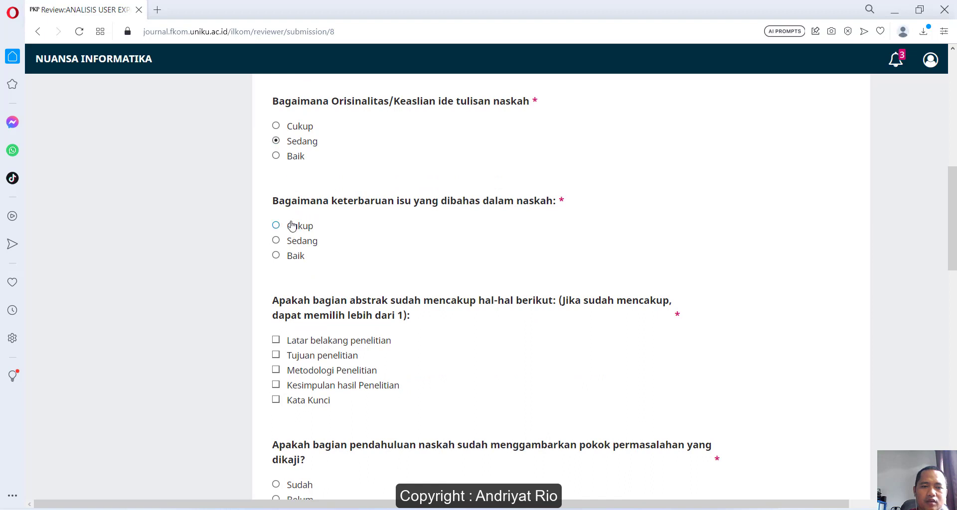
{"action": "left_click", "coordinate": [276, 241]}
{"action": "scroll", "coordinate": [334, 246], "scroll_direction": "down", "scroll_amount": 3}
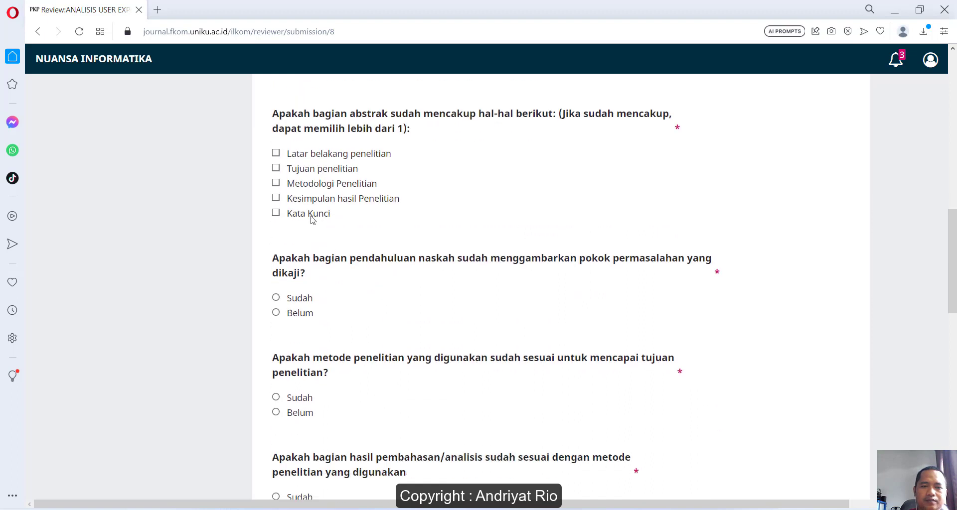
- Tick Latar belakang, Tujuan penelitian, Kata Kunci and Kesimpulan hasil Penelitian for the abstract
{"action": "left_click", "coordinate": [276, 154]}
{"action": "left_click", "coordinate": [277, 169]}
{"action": "left_click", "coordinate": [276, 213]}
{"action": "left_click", "coordinate": [268, 198]}
{"action": "scroll", "coordinate": [359, 232], "scroll_direction": "down", "scroll_amount": 3}
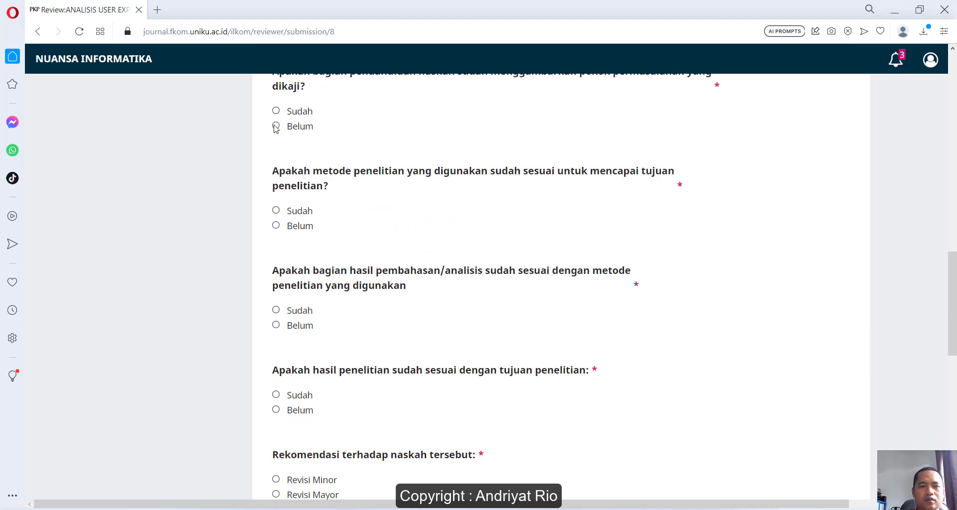
{"action": "scroll", "coordinate": [278, 199], "scroll_direction": "up", "scroll_amount": 2}
- Answer Sudah for introduction, method, results and aims questions, and recommend Revisi Minor
{"action": "left_click", "coordinate": [276, 235]}
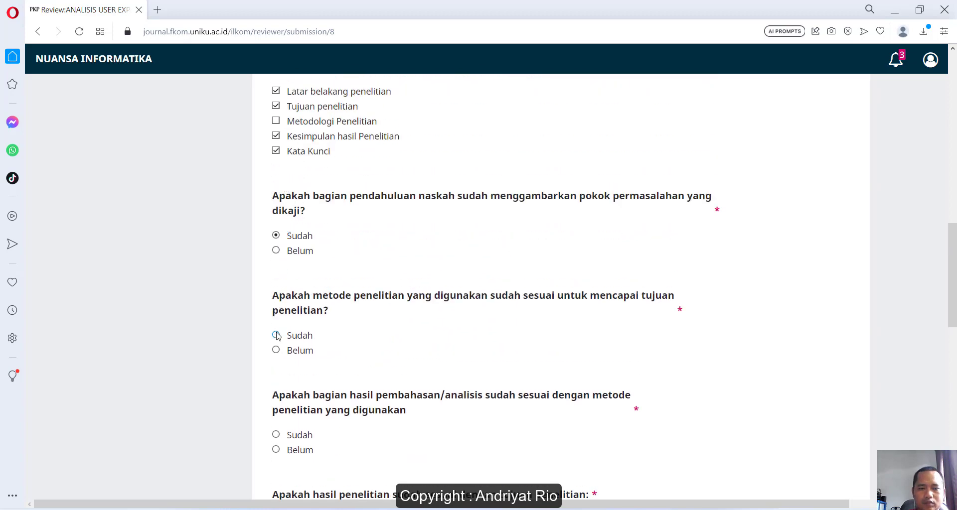
{"action": "left_click", "coordinate": [276, 336]}
{"action": "scroll", "coordinate": [327, 314], "scroll_direction": "down", "scroll_amount": 2}
{"action": "left_click", "coordinate": [277, 246]}
{"action": "scroll", "coordinate": [349, 259], "scroll_direction": "down", "scroll_amount": 2}
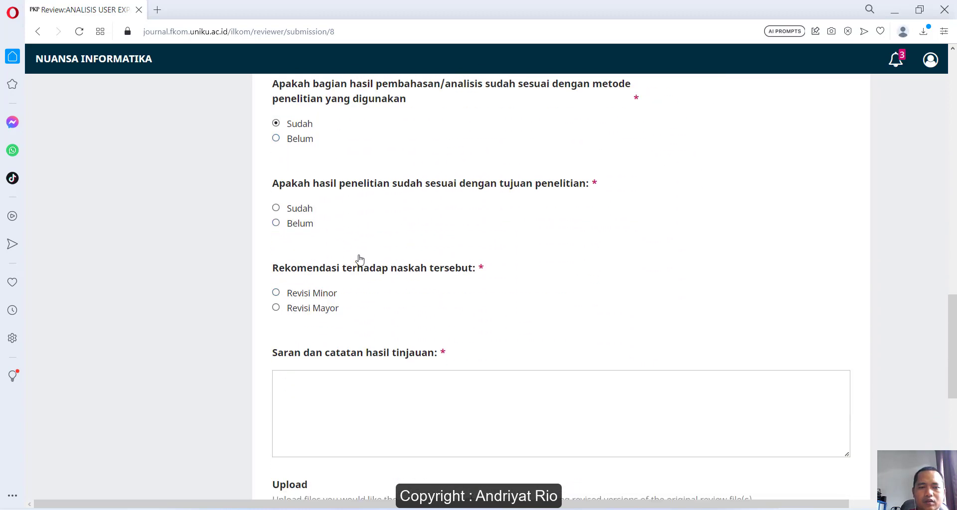
{"action": "left_click", "coordinate": [277, 209]}
{"action": "scroll", "coordinate": [369, 237], "scroll_direction": "down", "scroll_amount": 2}
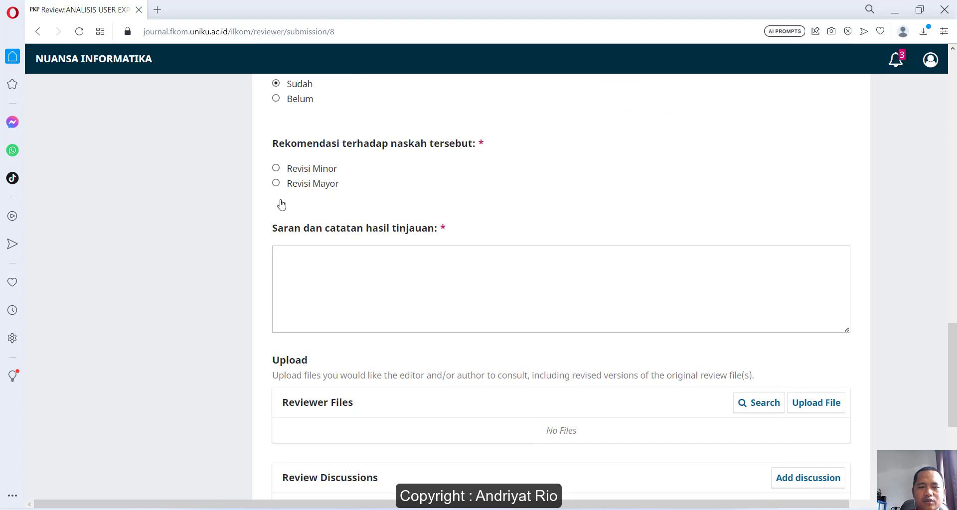
{"action": "left_click", "coordinate": [275, 168]}
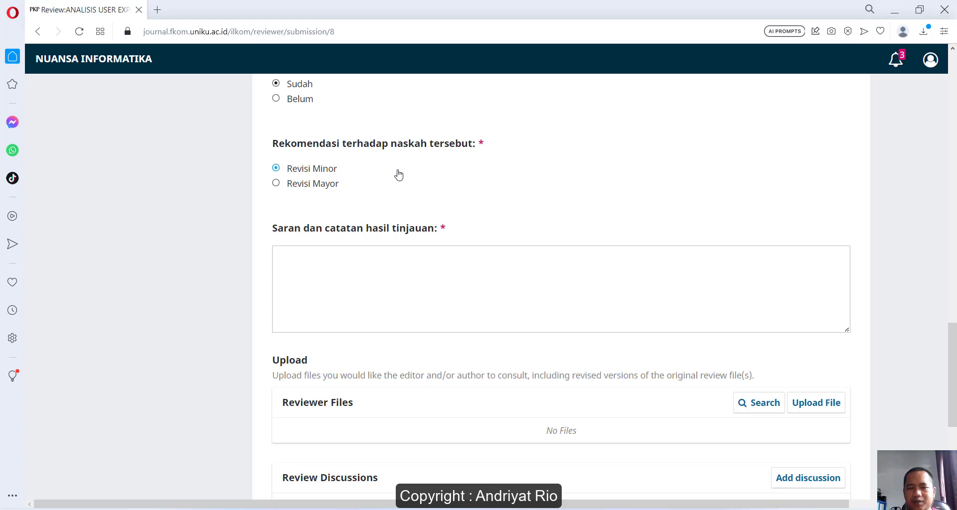
- Write the note 'Judul tidak memberikan kontribusi terhadap hasil article, methode blm sepenuhnya menjelaskan penyelesaian masalah'
{"action": "left_click", "coordinate": [378, 264]}
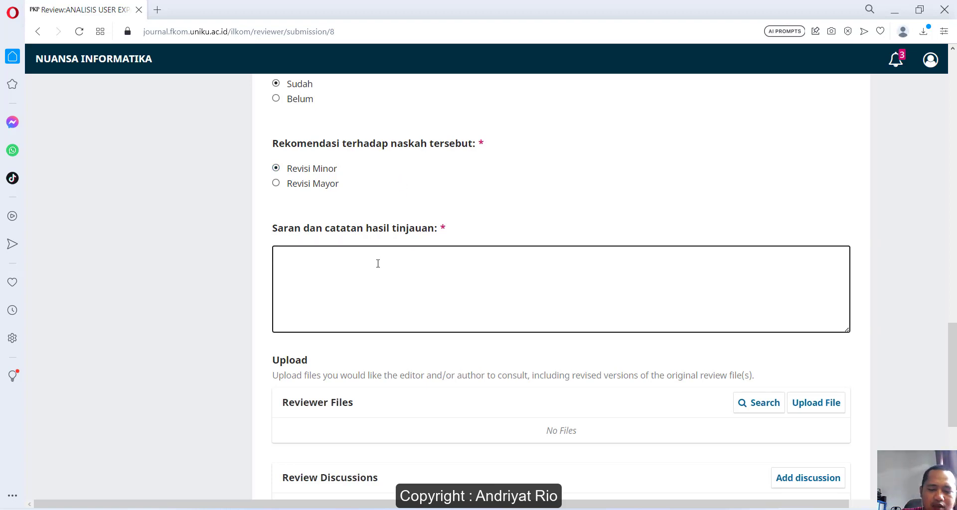
{"action": "type", "text": "Jurdul "}
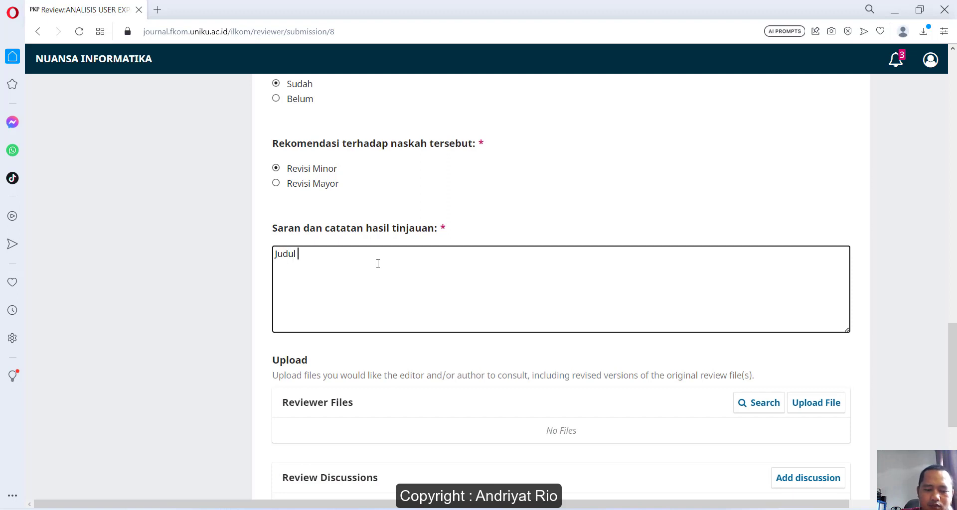
{"action": "type", "text": "tidak me"}
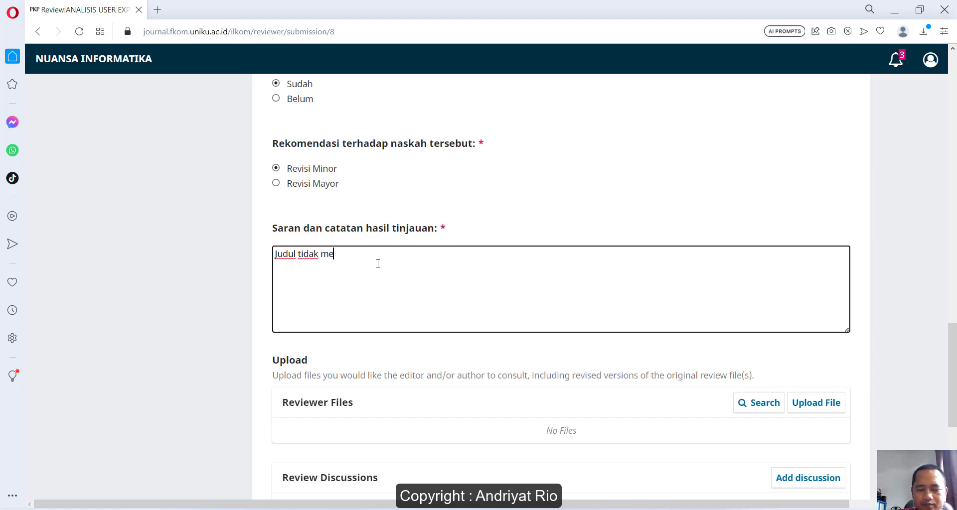
{"action": "type", "text": "mberi"}
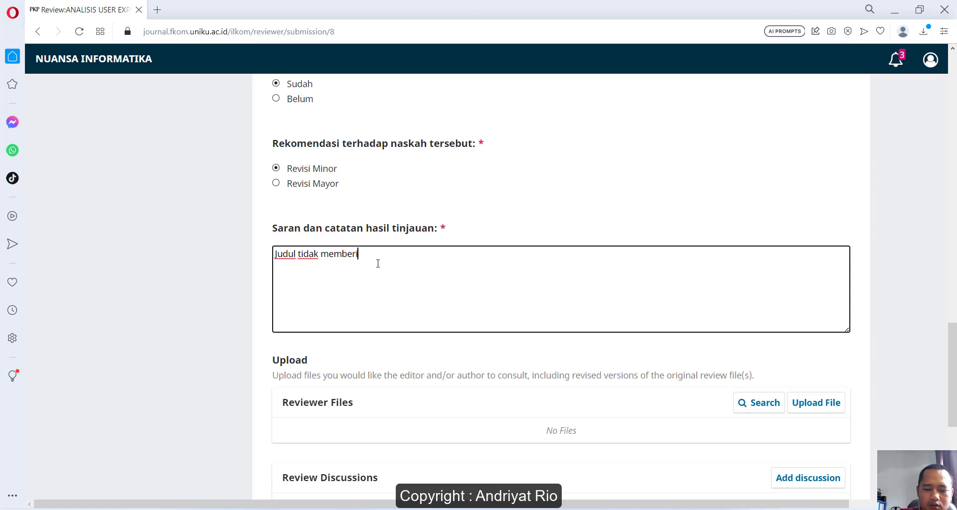
{"action": "type", "text": "kan kont"}
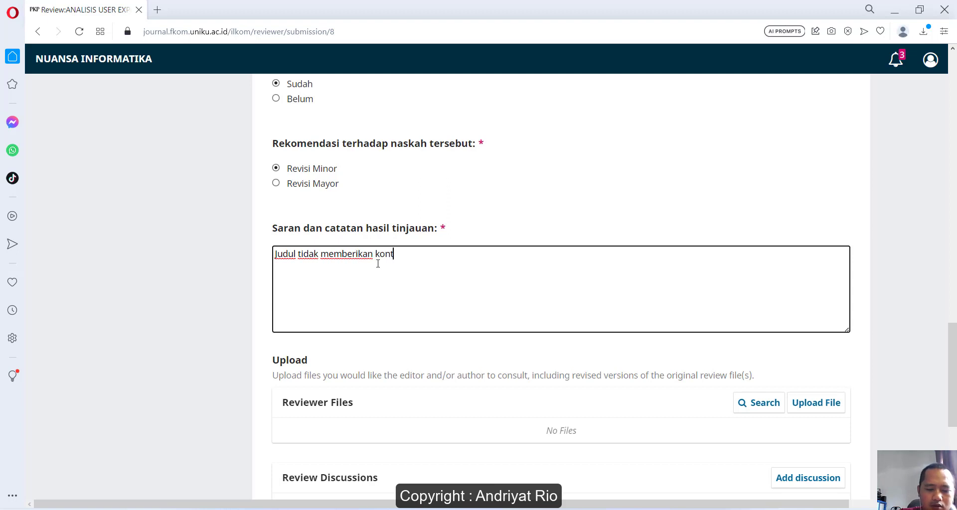
{"action": "type", "text": "ribusi ter"}
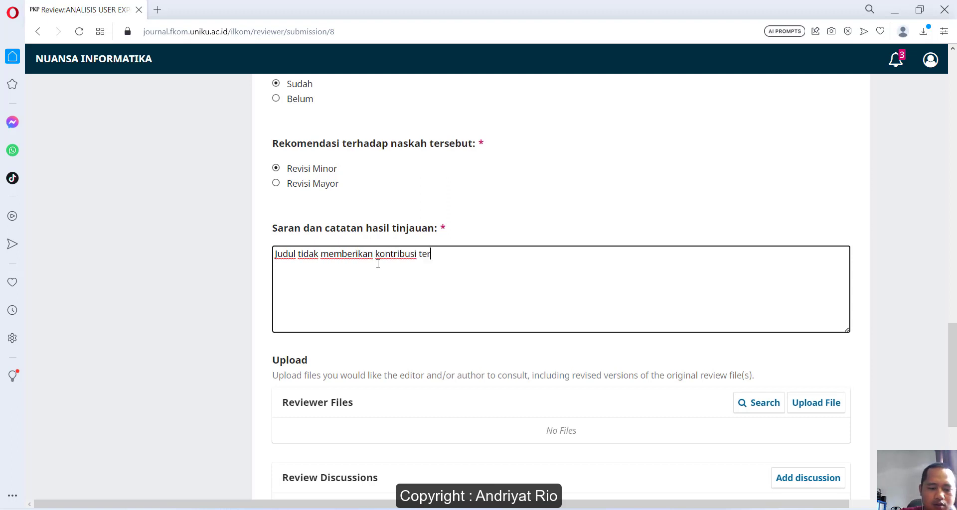
{"action": "type", "text": "hadap hasil "}
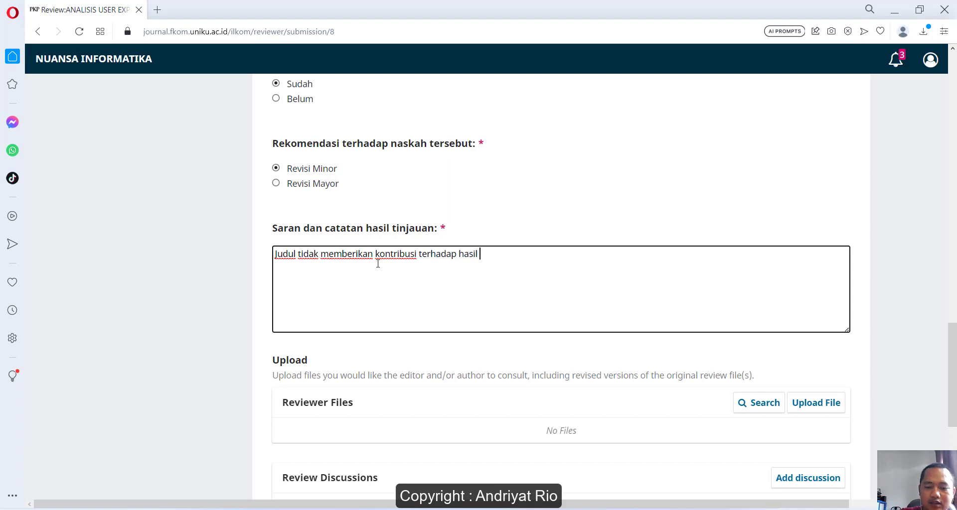
{"action": "type", "text": "art"}
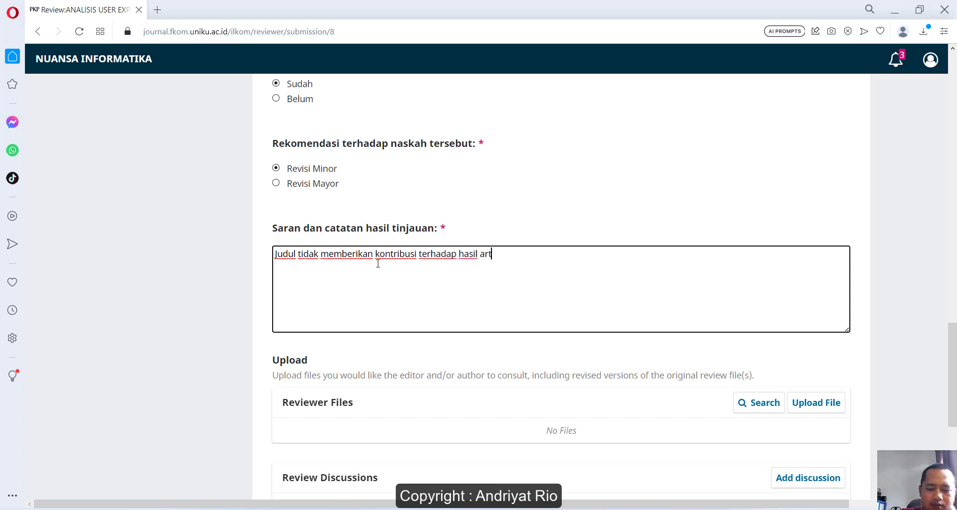
{"action": "type", "text": "icle"}
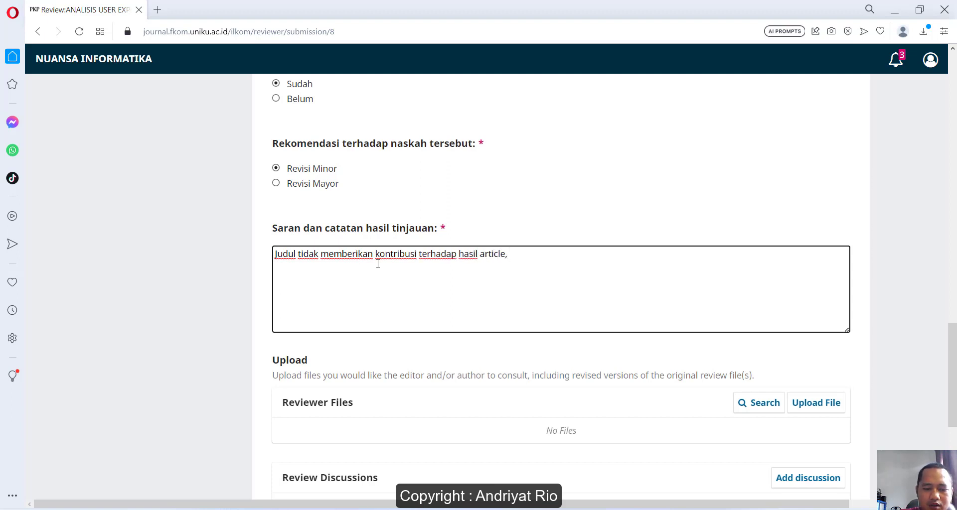
{"action": "type", "text": ", me"}
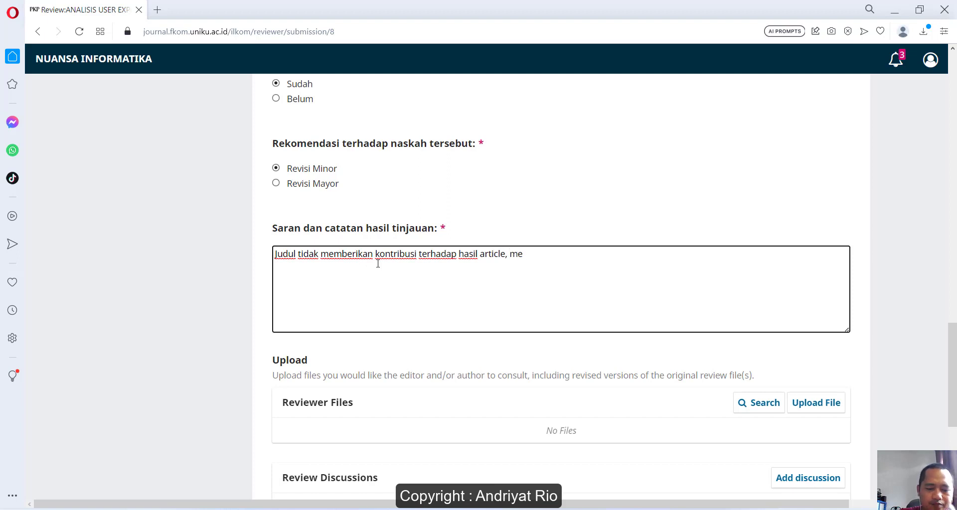
{"action": "type", "text": "thode b"}
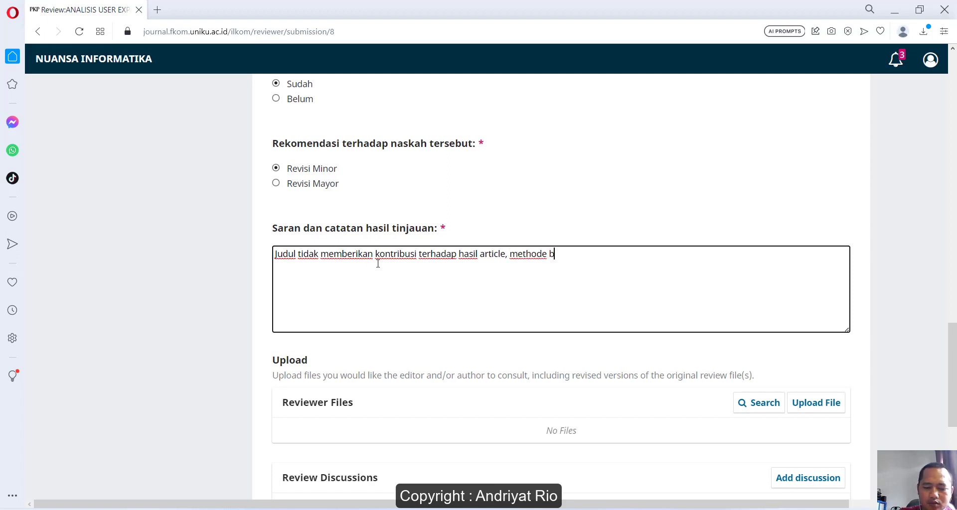
{"action": "type", "text": "lm sepenuh"}
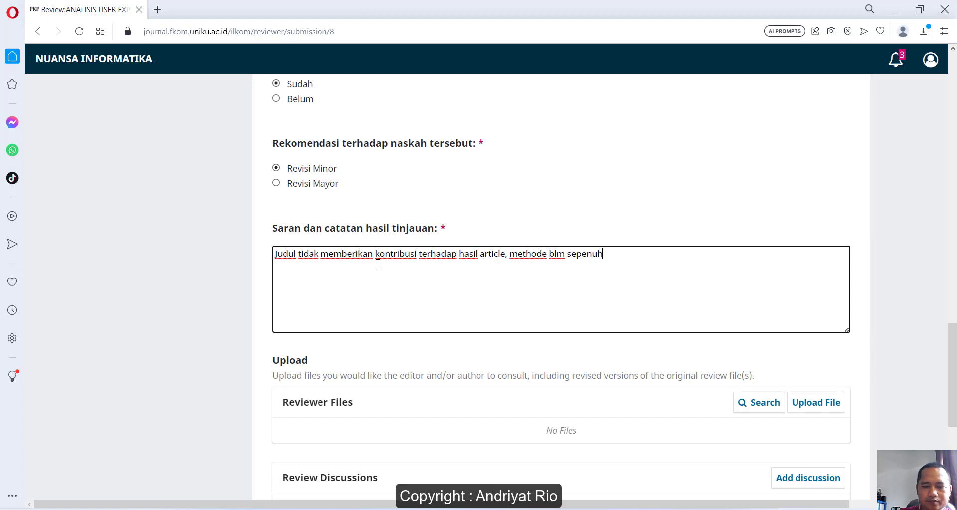
{"action": "type", "text": "nya menjelaska"}
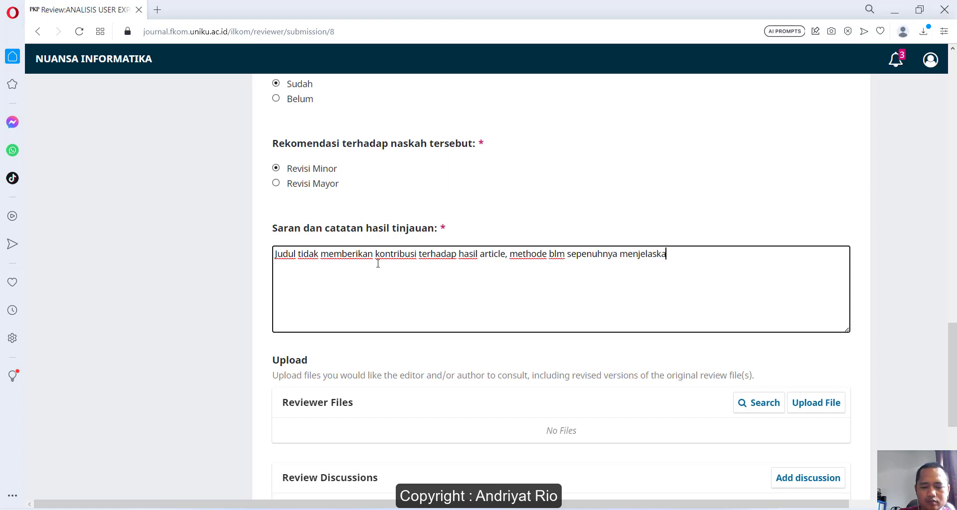
{"action": "type", "text": "n penyele"}
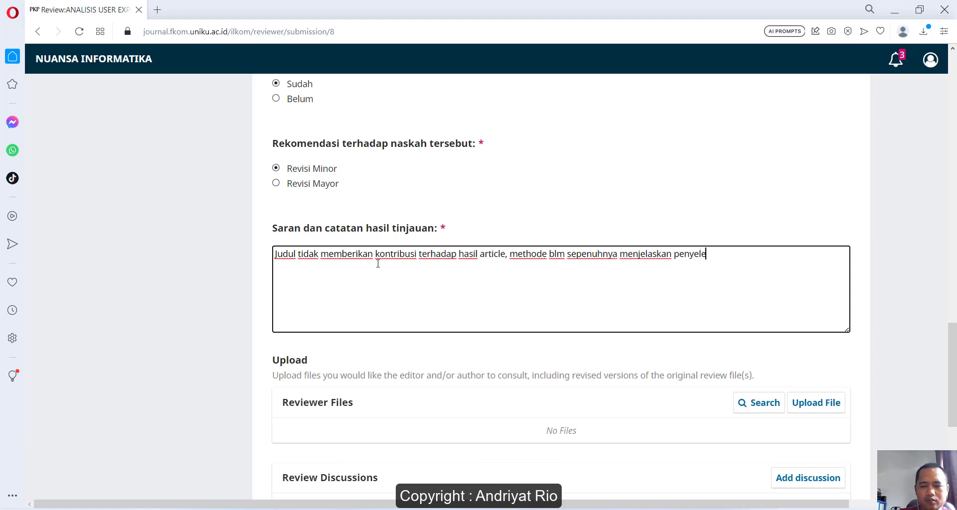
{"action": "type", "text": "saian masalah."}
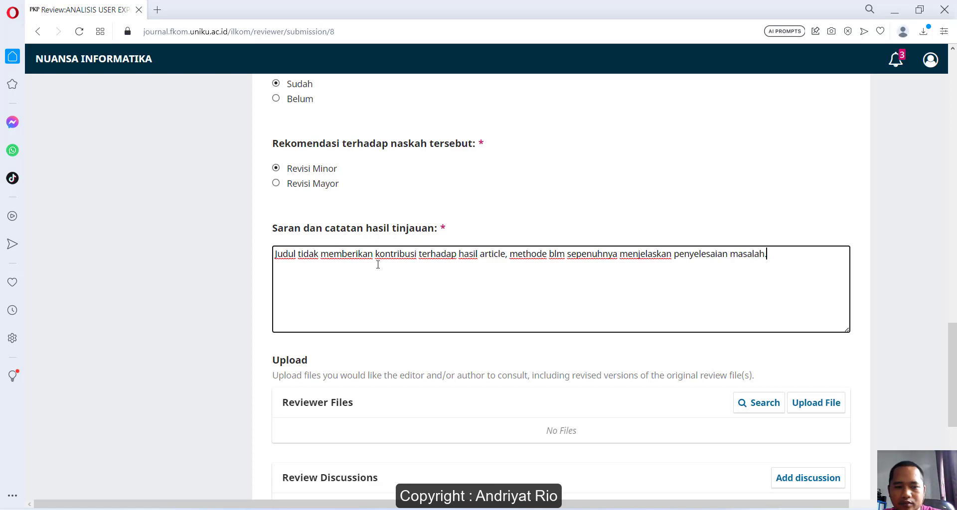
{"action": "scroll", "coordinate": [377, 265], "scroll_direction": "down", "scroll_amount": 1}
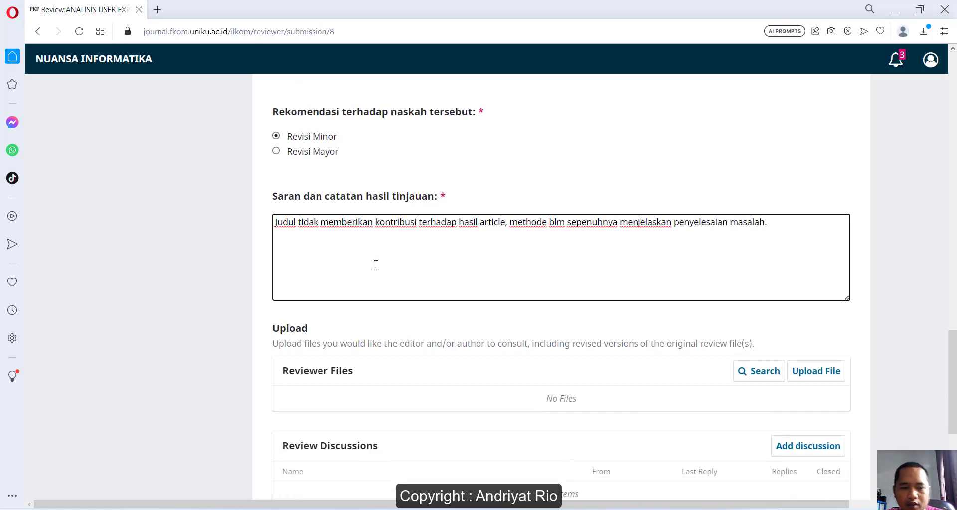
{"action": "scroll", "coordinate": [374, 264], "scroll_direction": "up", "scroll_amount": 2}
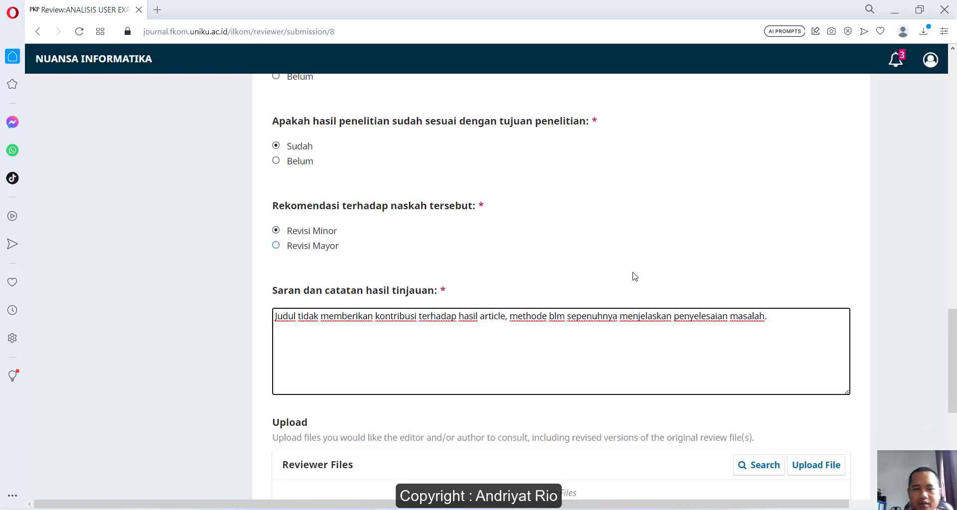
{"action": "scroll", "coordinate": [560, 236], "scroll_direction": "down", "scroll_amount": 2}
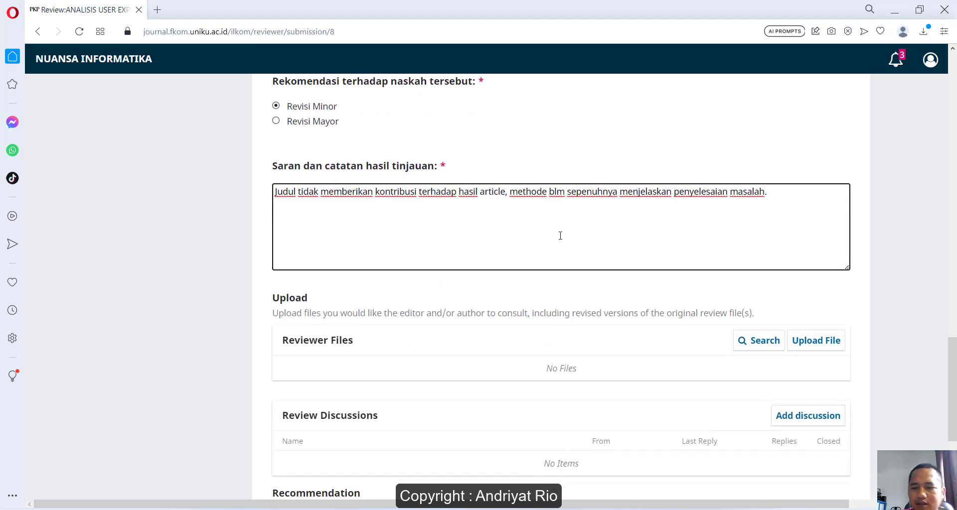
- Upload the commented Regsosek manuscript .docx as a Reviewer File for submission 8
{"action": "left_click", "coordinate": [812, 347]}
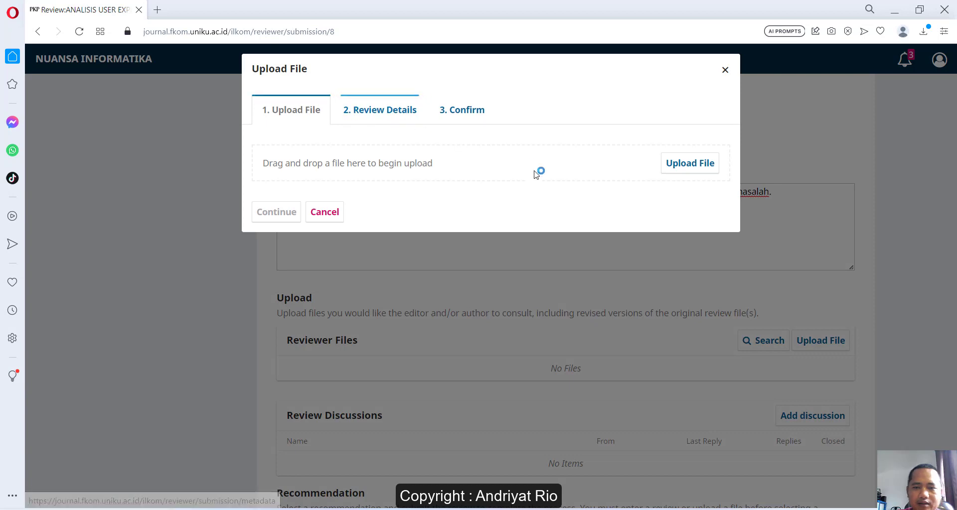
{"action": "left_click", "coordinate": [683, 171]}
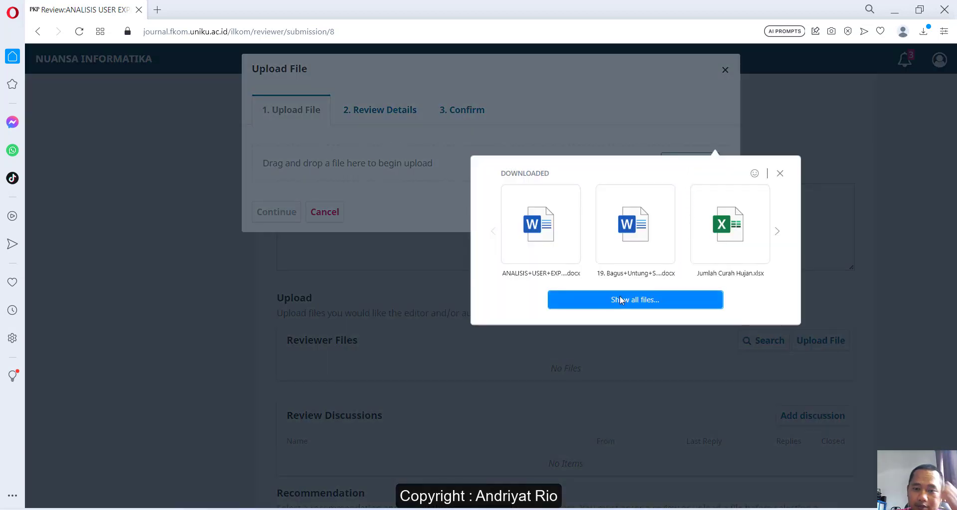
{"action": "left_click", "coordinate": [542, 232]}
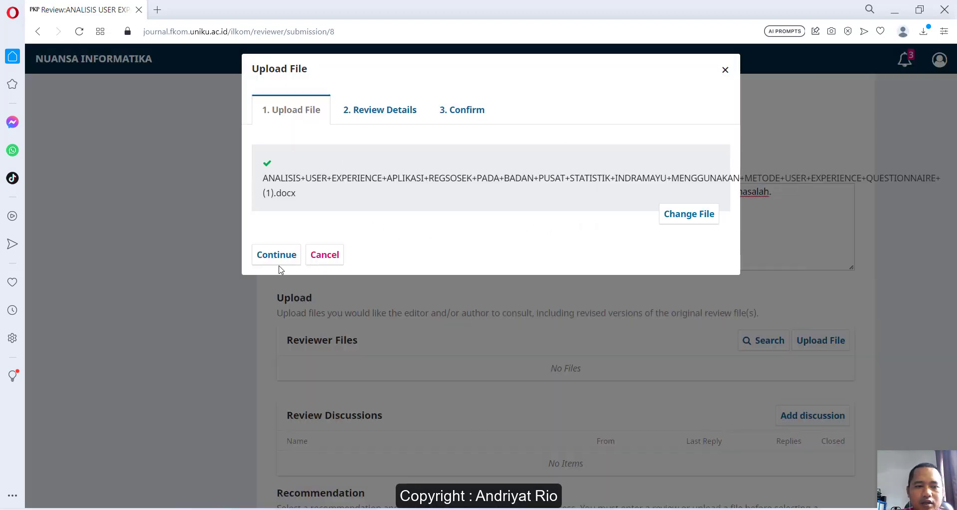
{"action": "left_click", "coordinate": [268, 261]}
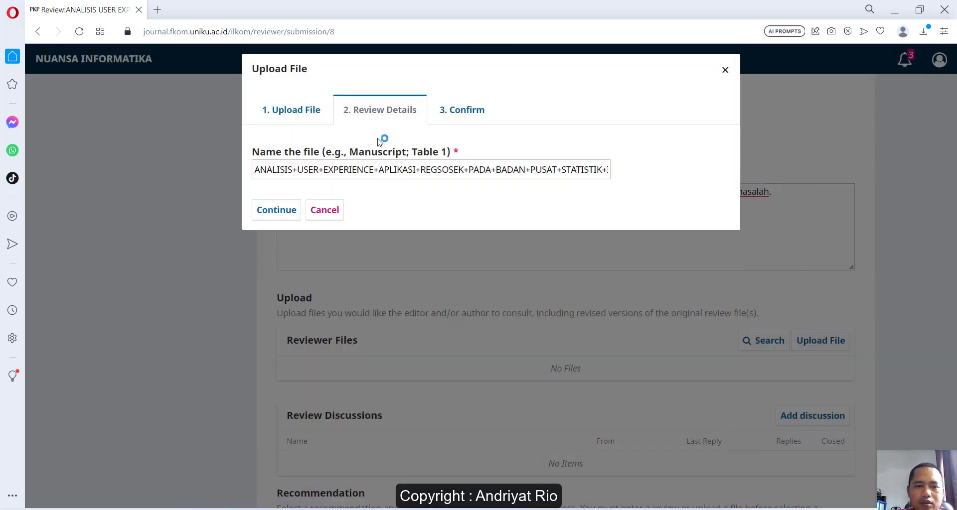
{"action": "left_click", "coordinate": [282, 211]}
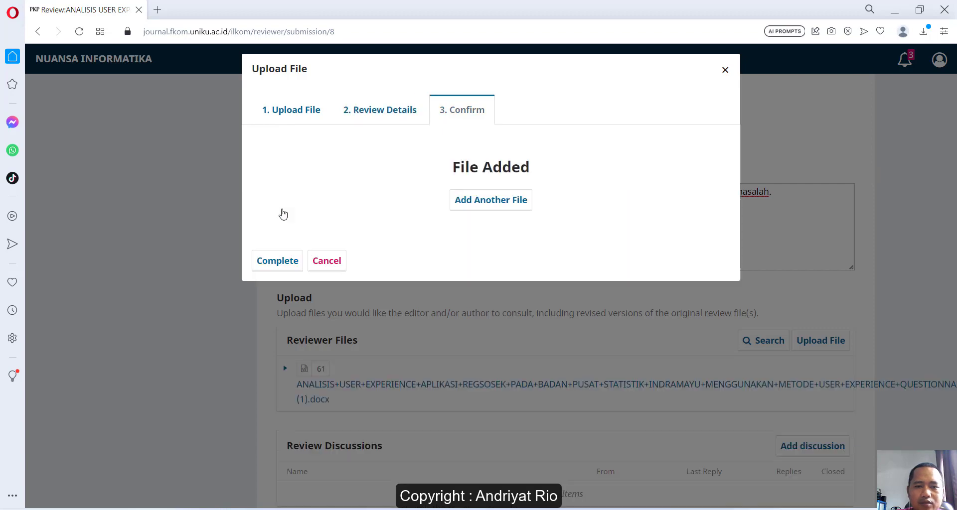
{"action": "left_click", "coordinate": [264, 262]}
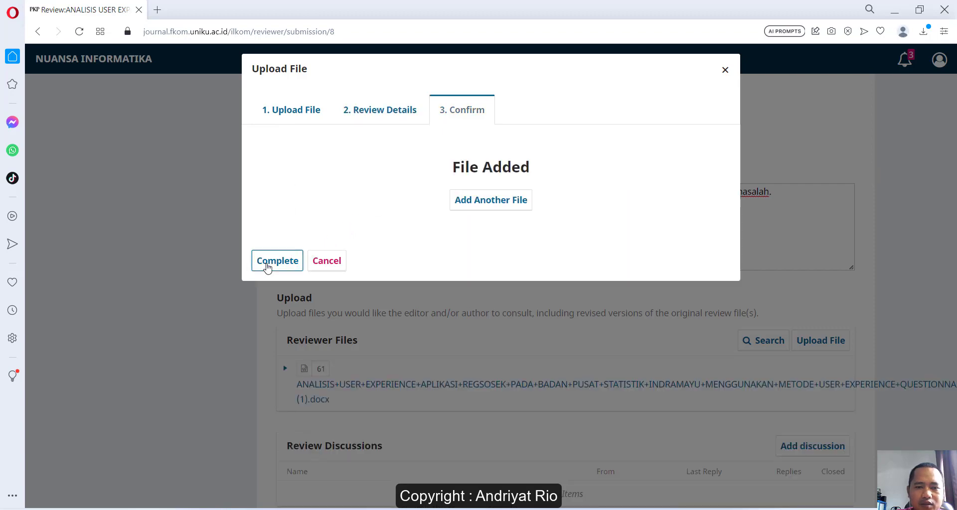
{"action": "scroll", "coordinate": [652, 277], "scroll_direction": "down", "scroll_amount": 3}
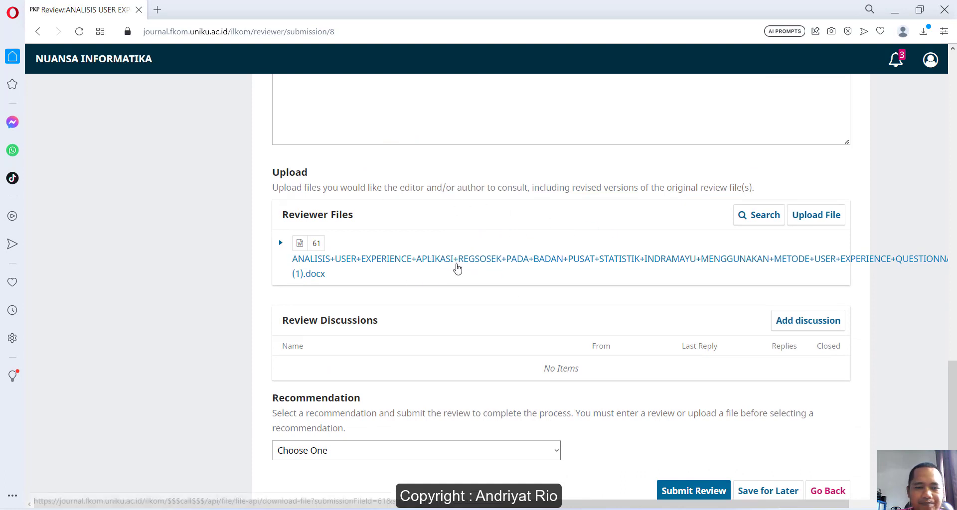
- Choose Revisions Required as the recommendation, then submit and confirm the review
{"action": "scroll", "coordinate": [455, 269], "scroll_direction": "down", "scroll_amount": 3}
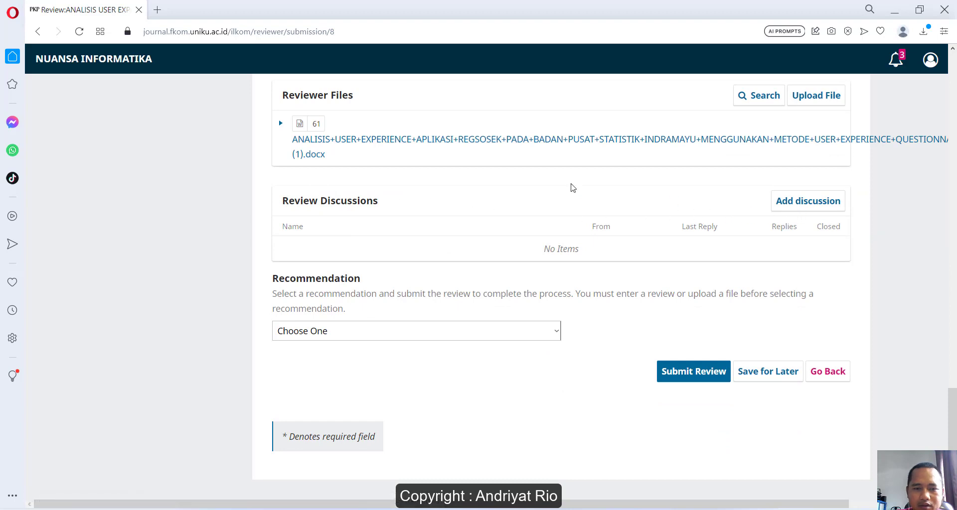
{"action": "left_click", "coordinate": [438, 332]}
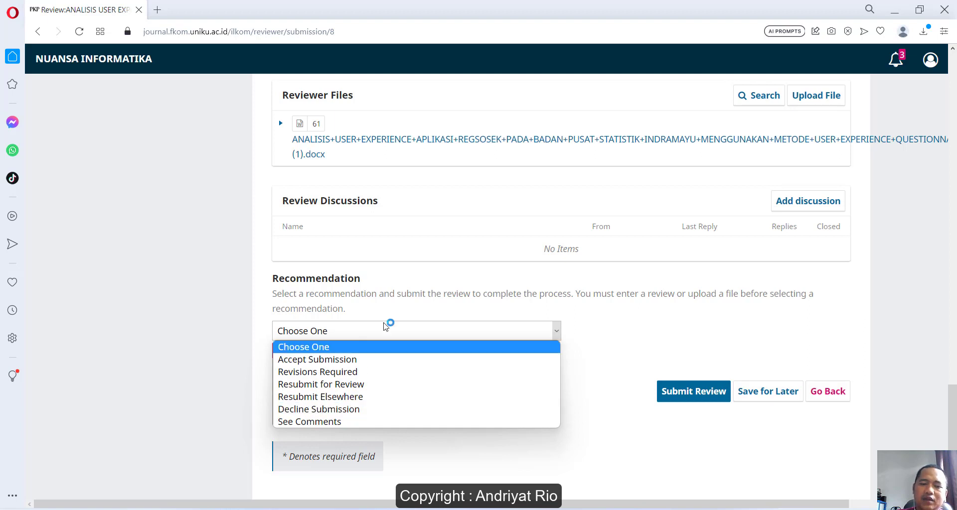
{"action": "left_click", "coordinate": [358, 373]}
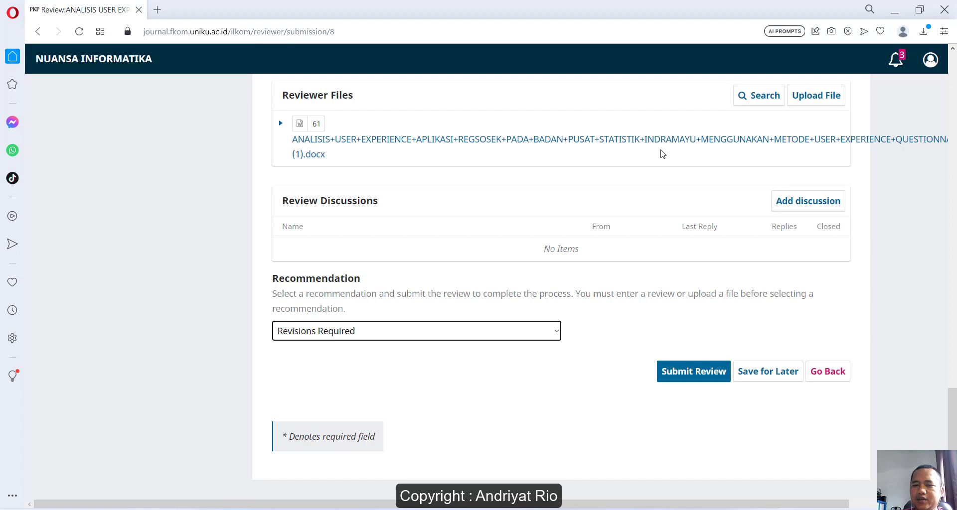
{"action": "left_click", "coordinate": [676, 375]}
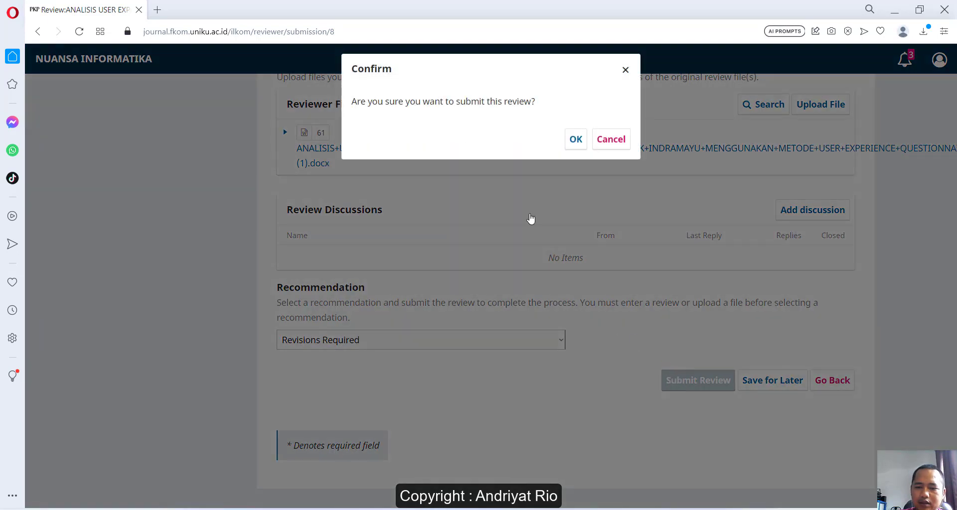
{"action": "left_click", "coordinate": [576, 139]}
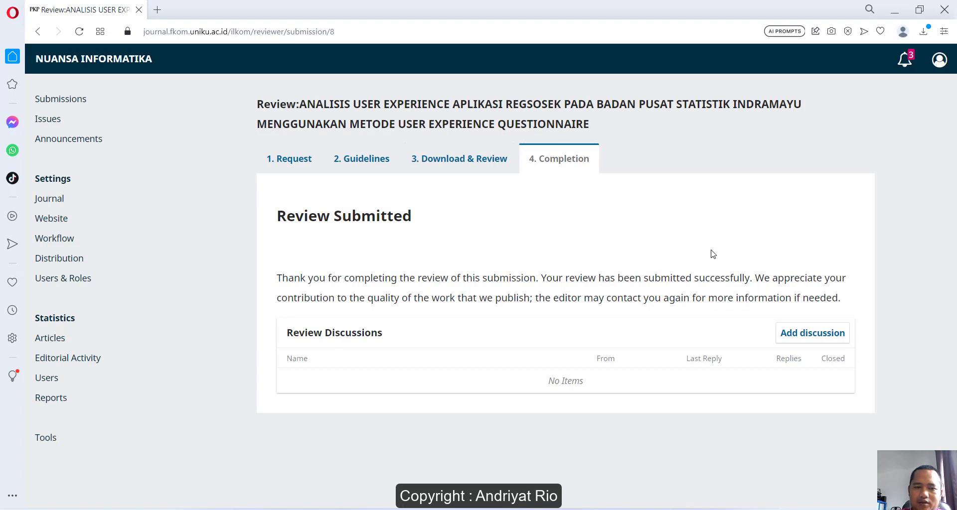
- Switch to the other browser window and sign in to its submissions page
{"action": "left_click", "coordinate": [63, 99]}
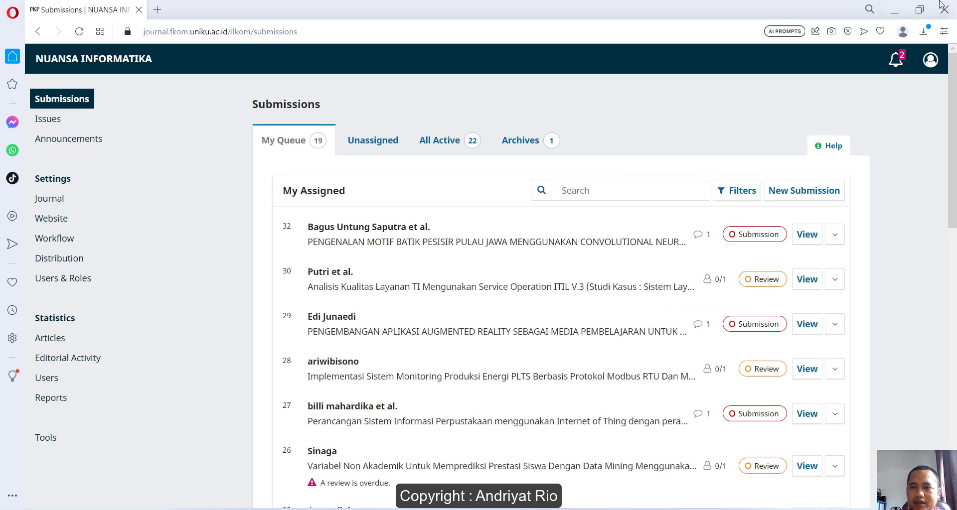
{"action": "left_click", "coordinate": [920, 9]}
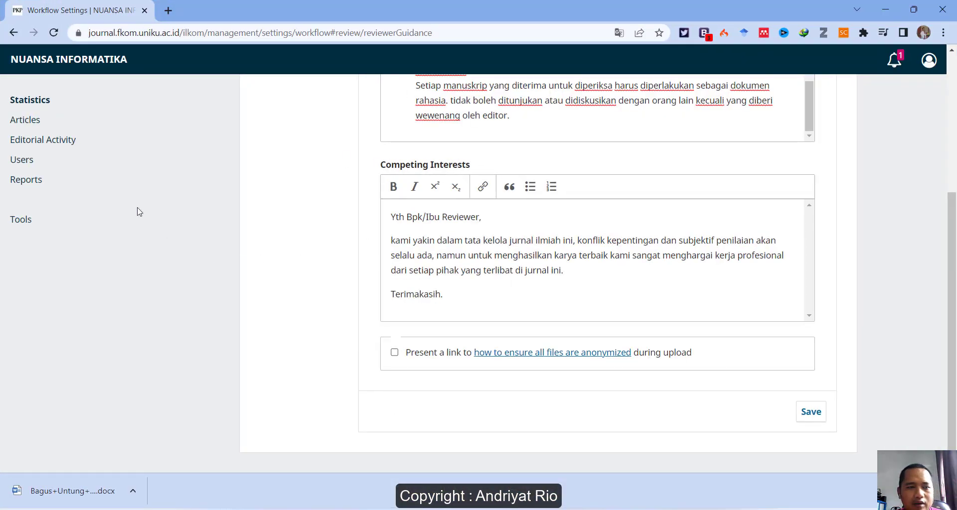
{"action": "scroll", "coordinate": [32, 172], "scroll_direction": "up", "scroll_amount": 5}
{"action": "left_click", "coordinate": [24, 101]}
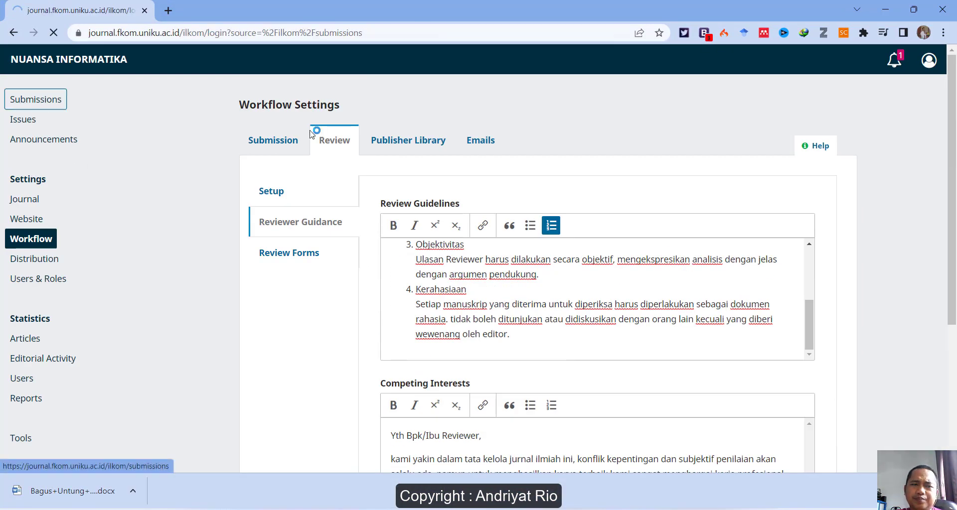
{"action": "left_click", "coordinate": [175, 250]}
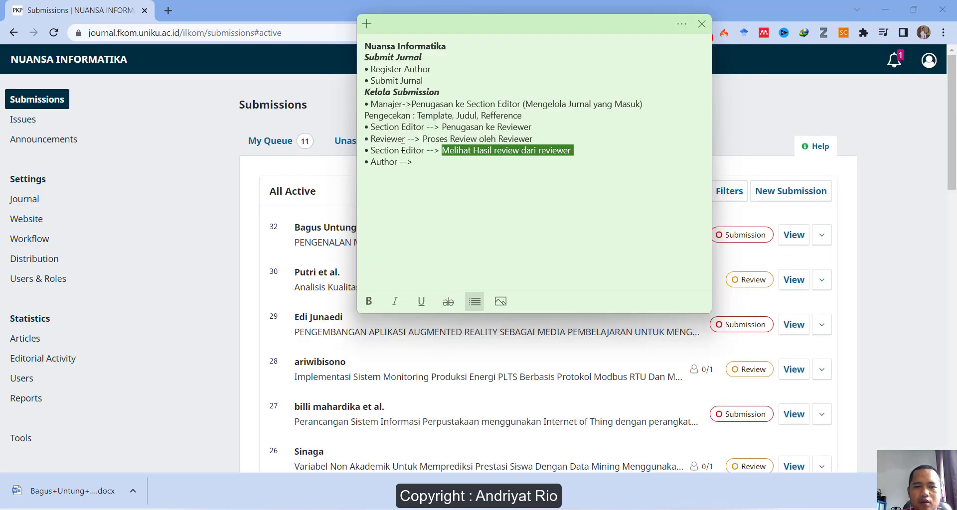
- Highlight the Reviewer and Section Editor steps in the notes, then return to submissions
{"action": "double_click", "coordinate": [381, 139]}
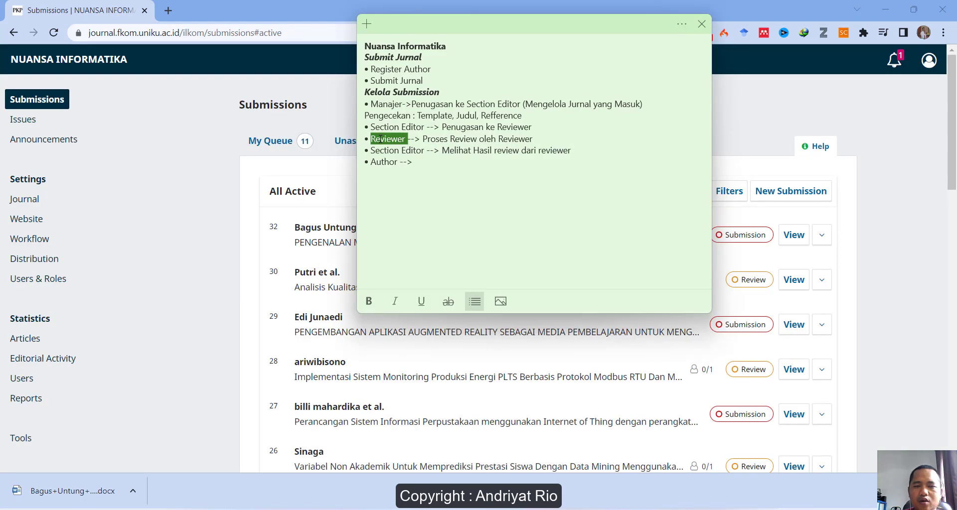
{"action": "left_click_drag", "start_coordinate": [423, 139], "coordinate": [557, 138]}
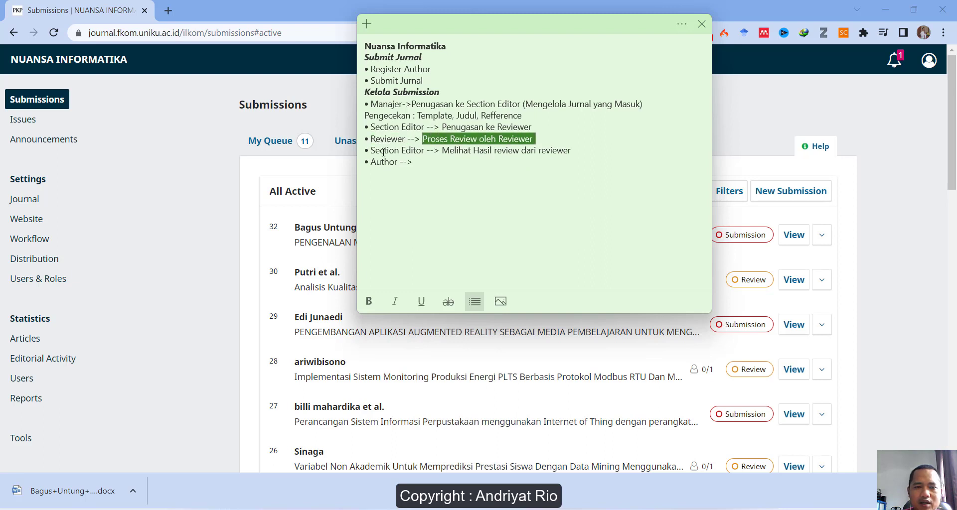
{"action": "left_click_drag", "start_coordinate": [373, 151], "coordinate": [593, 152]}
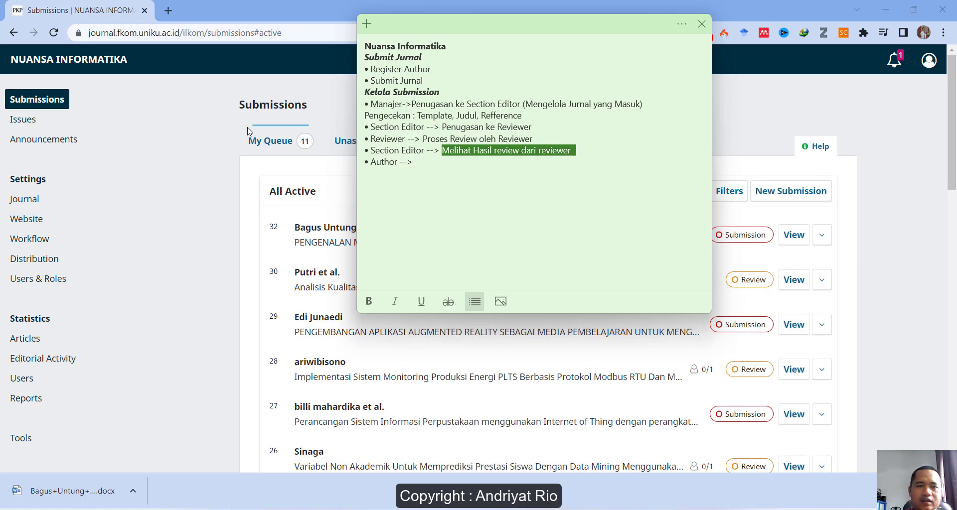
{"action": "left_click", "coordinate": [194, 76]}
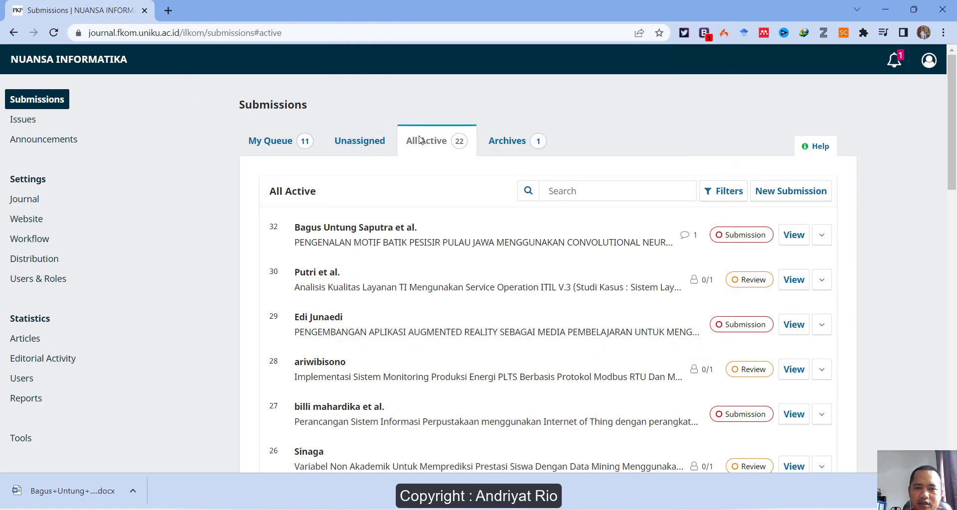
- Open submission 8 from the All Active list and scroll to its Reviewers panel
{"action": "scroll", "coordinate": [461, 296], "scroll_direction": "down", "scroll_amount": 15}
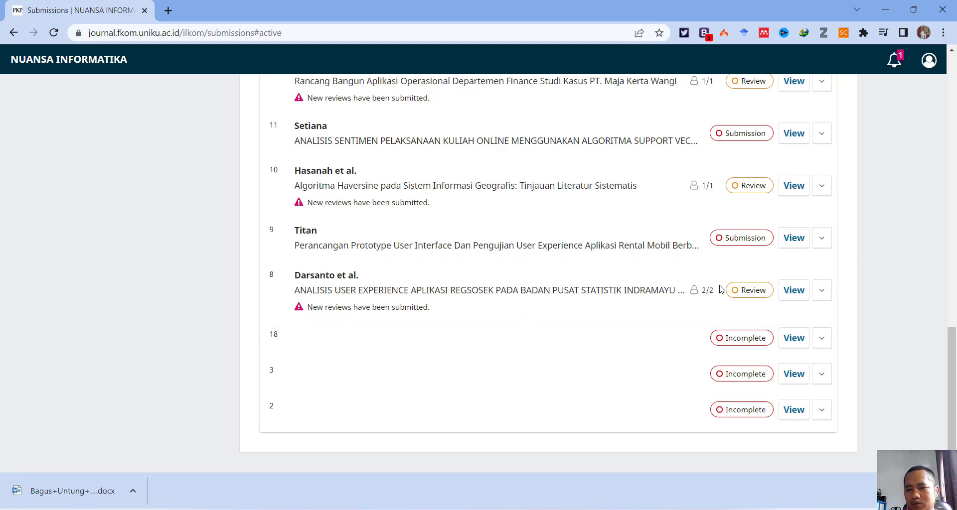
{"action": "left_click", "coordinate": [793, 290]}
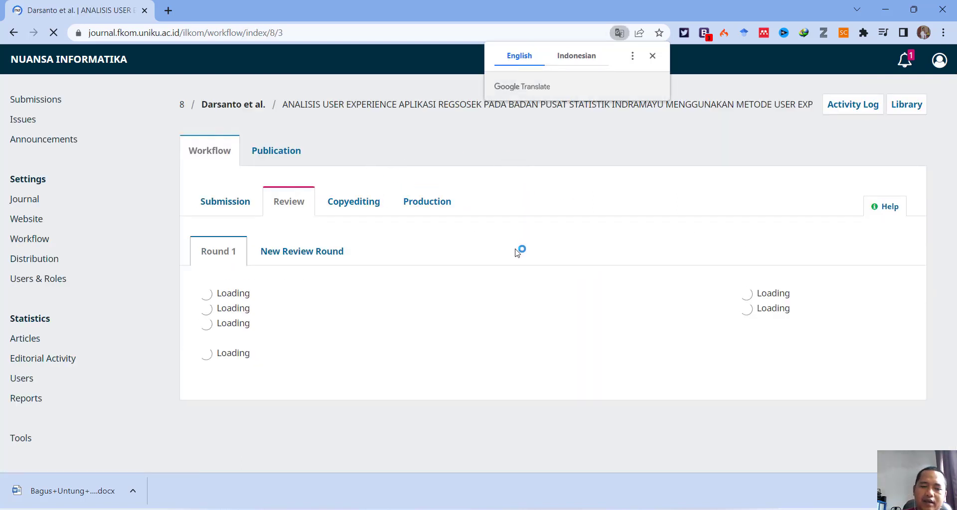
{"action": "scroll", "coordinate": [516, 254], "scroll_direction": "down", "scroll_amount": 7}
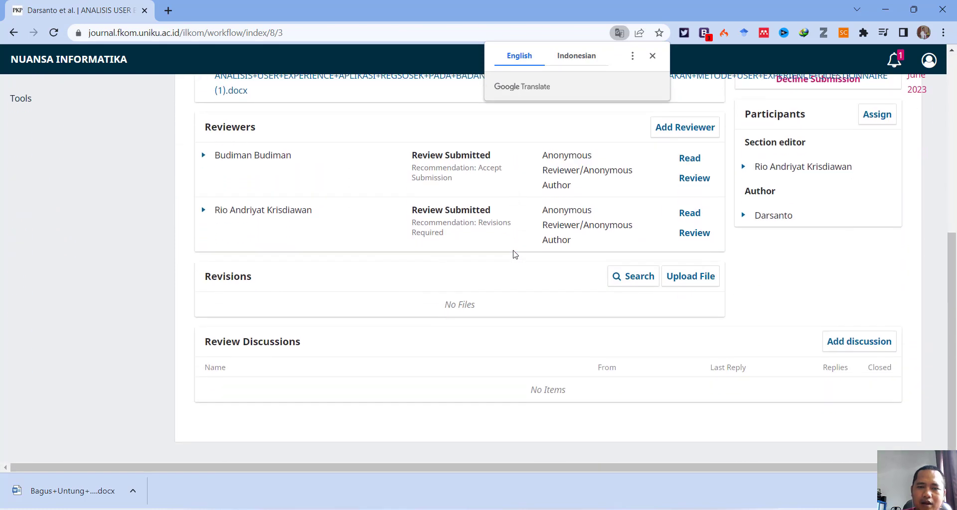
{"action": "scroll", "coordinate": [512, 254], "scroll_direction": "up", "scroll_amount": 1}
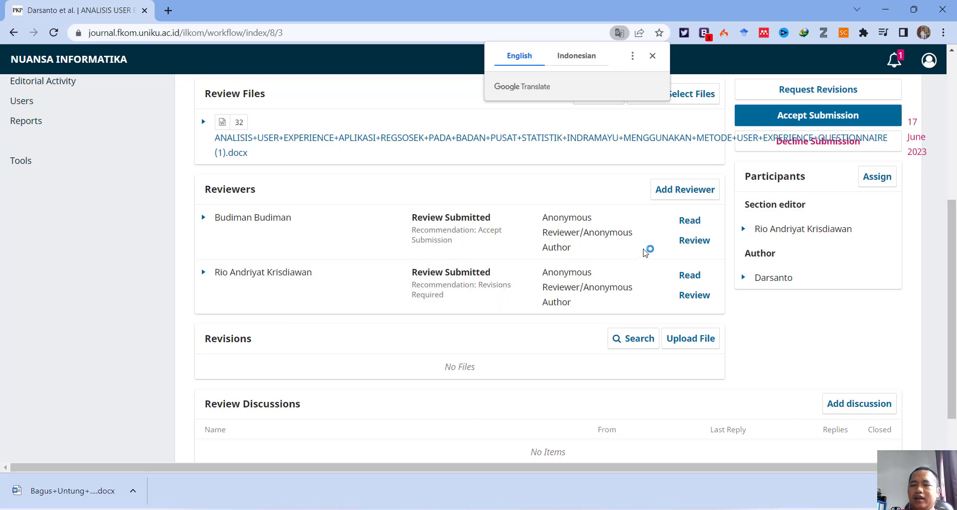
- Dismiss the translate popup and read through the first reviewer's submitted review
{"action": "left_click", "coordinate": [693, 244]}
{"action": "left_click", "coordinate": [694, 244]}
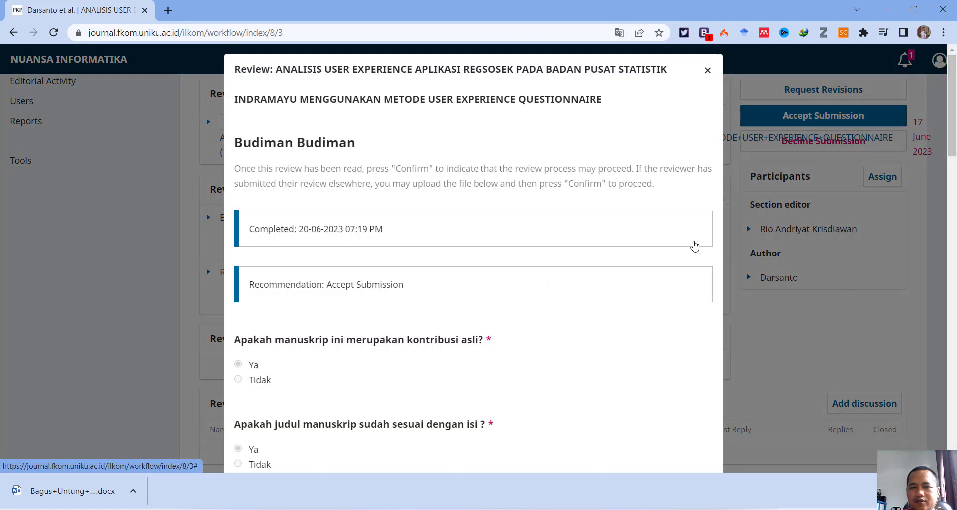
{"action": "scroll", "coordinate": [382, 163], "scroll_direction": "down", "scroll_amount": 2}
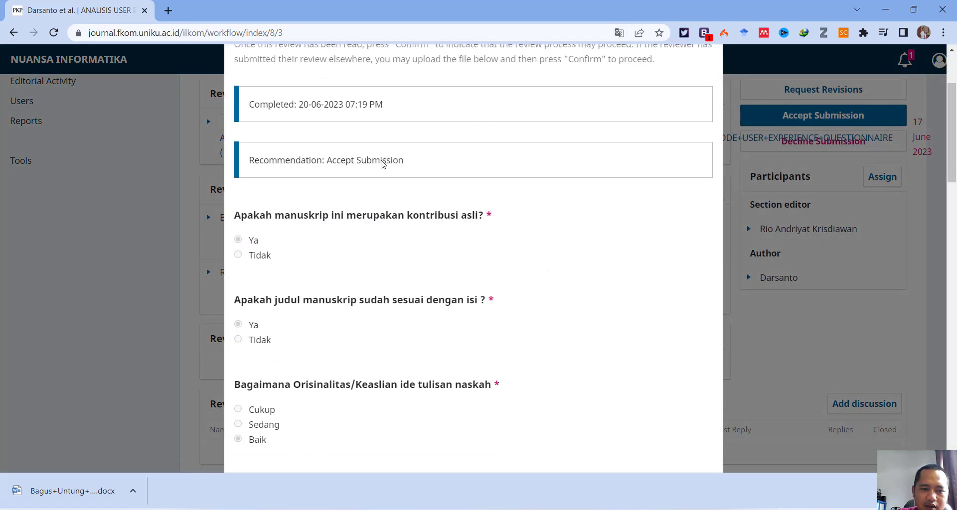
{"action": "scroll", "coordinate": [382, 160], "scroll_direction": "down", "scroll_amount": 15}
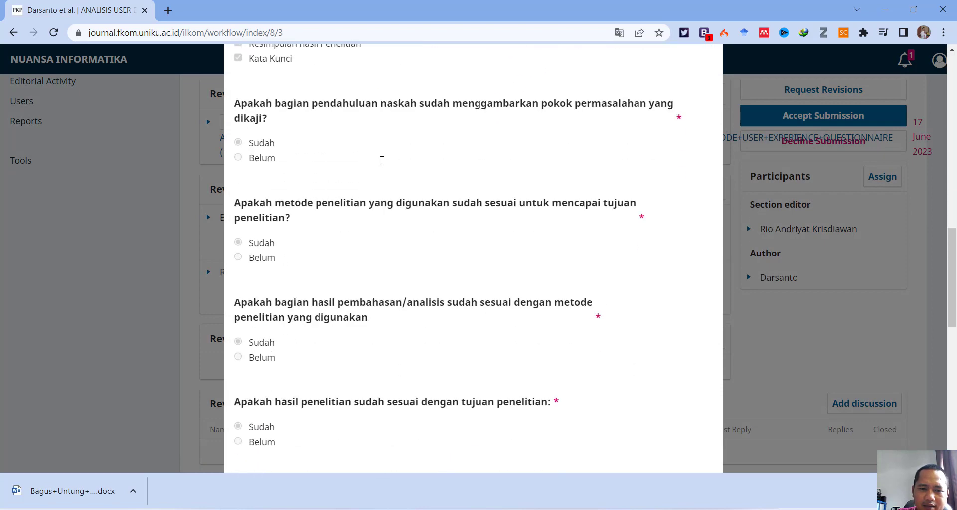
{"action": "scroll", "coordinate": [382, 160], "scroll_direction": "down", "scroll_amount": 6}
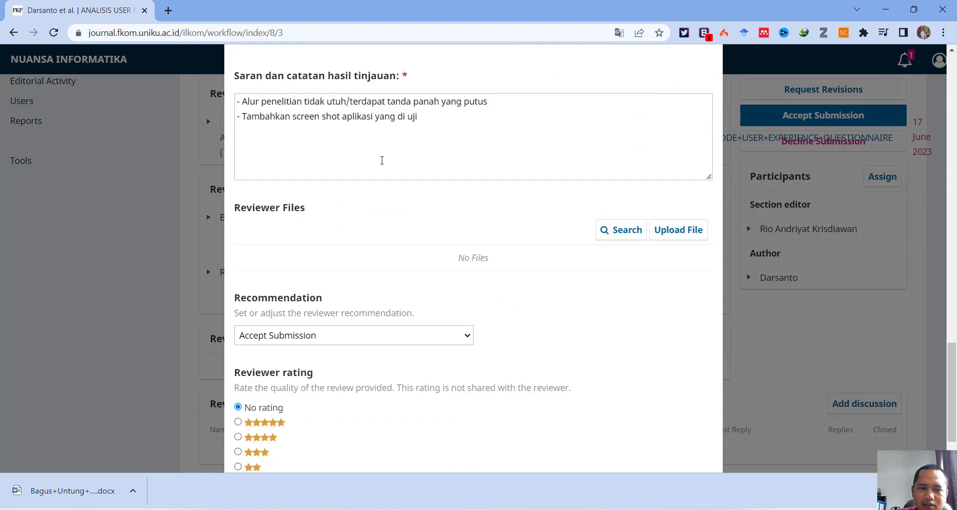
{"action": "scroll", "coordinate": [381, 160], "scroll_direction": "down", "scroll_amount": 1}
{"action": "scroll", "coordinate": [240, 167], "scroll_direction": "up", "scroll_amount": 2}
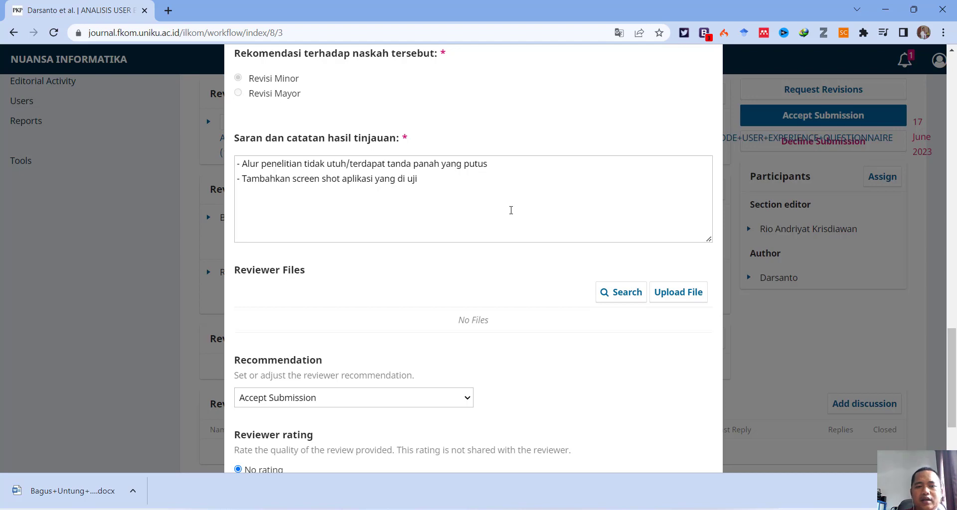
{"action": "scroll", "coordinate": [511, 210], "scroll_direction": "down", "scroll_amount": 3}
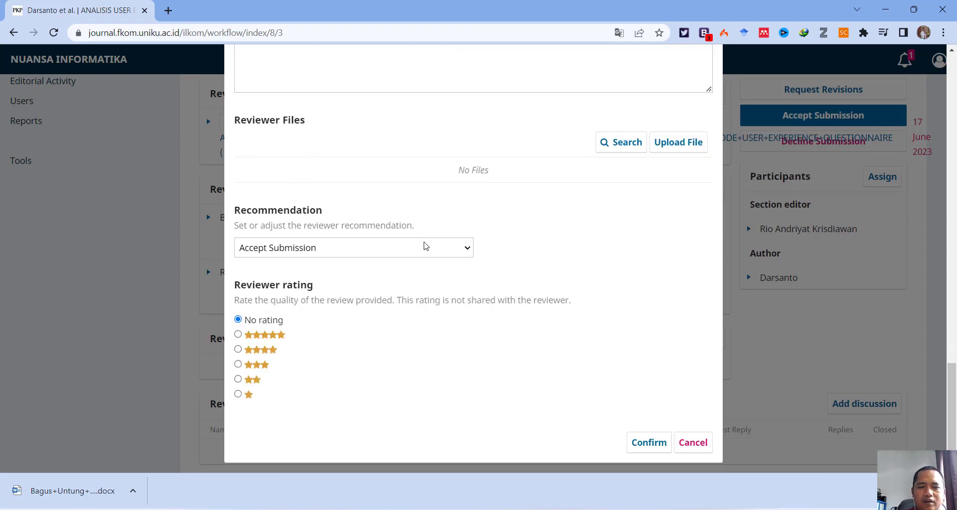
{"action": "scroll", "coordinate": [395, 197], "scroll_direction": "up", "scroll_amount": 6}
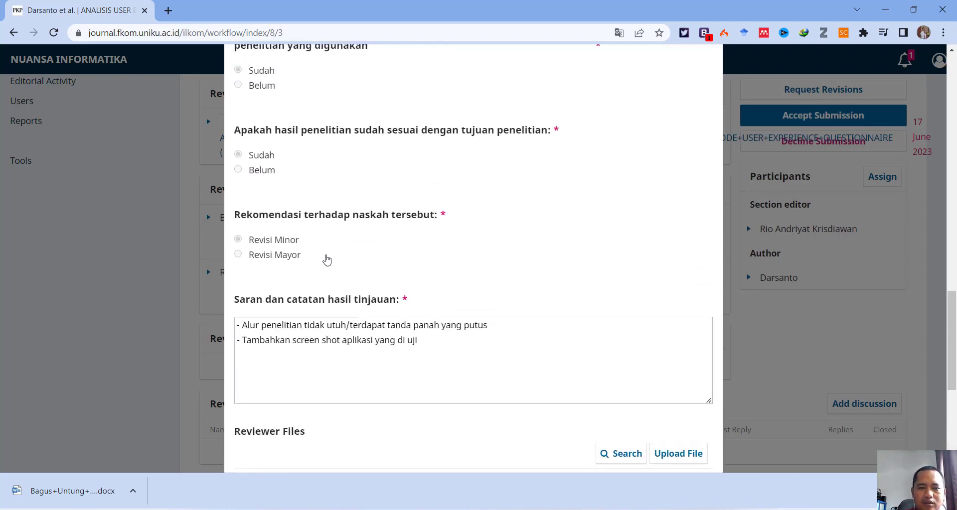
- Change its recommendation to Revisions Required and confirm the review as read
{"action": "scroll", "coordinate": [327, 260], "scroll_direction": "down", "scroll_amount": 3}
{"action": "left_click_drag", "start_coordinate": [459, 219], "coordinate": [236, 199]}
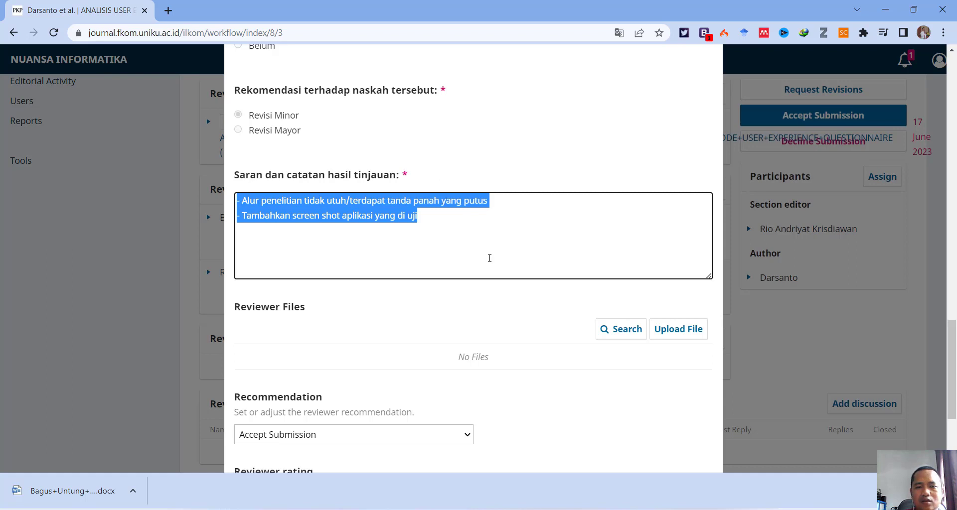
{"action": "scroll", "coordinate": [489, 258], "scroll_direction": "down", "scroll_amount": 4}
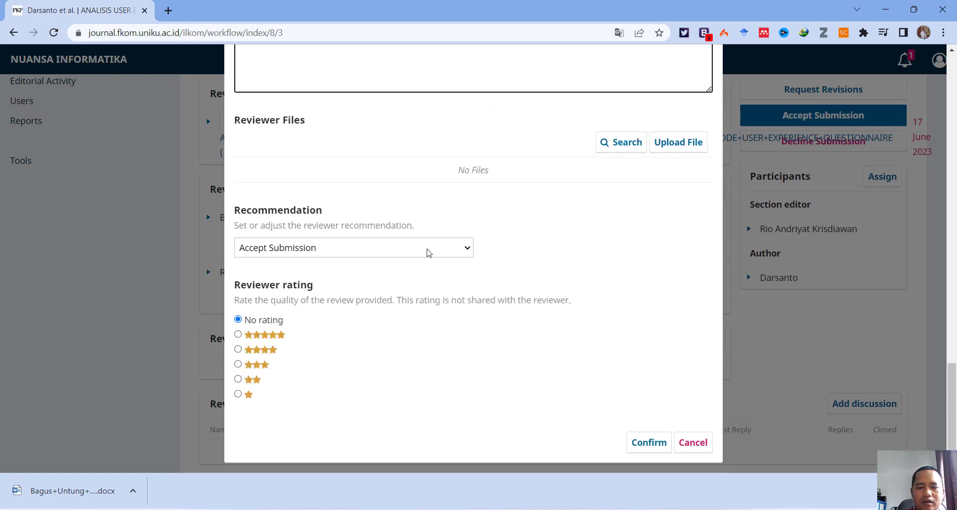
{"action": "left_click", "coordinate": [427, 252]}
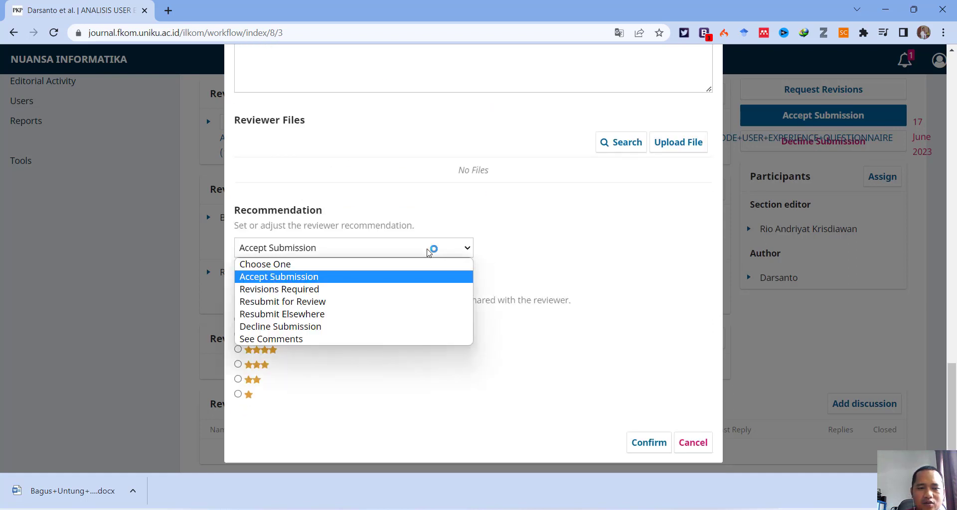
{"action": "left_click", "coordinate": [377, 292]}
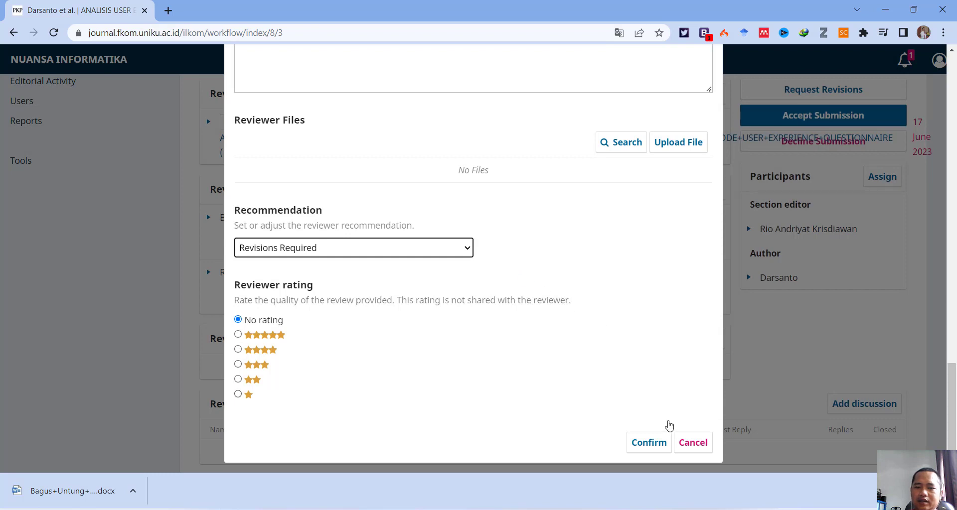
{"action": "left_click", "coordinate": [647, 442]}
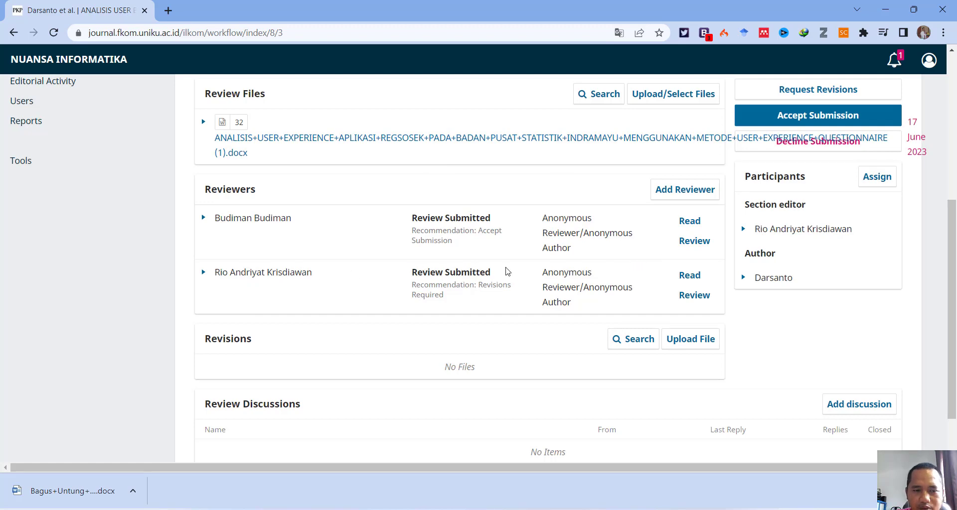
- Open the second reviewer's Revisions Required review, scroll through its notes and .docx, and confirm it
{"action": "left_click", "coordinate": [695, 286]}
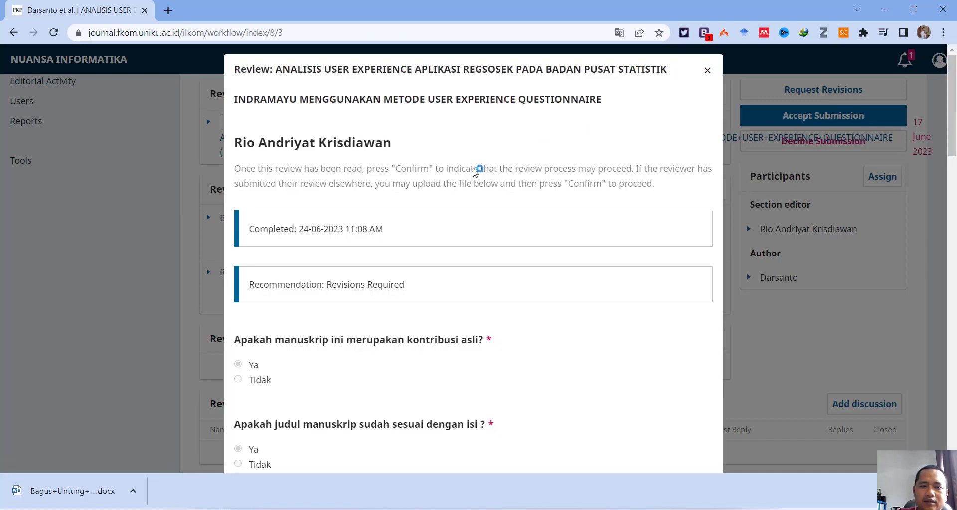
{"action": "scroll", "coordinate": [419, 216], "scroll_direction": "down", "scroll_amount": 20}
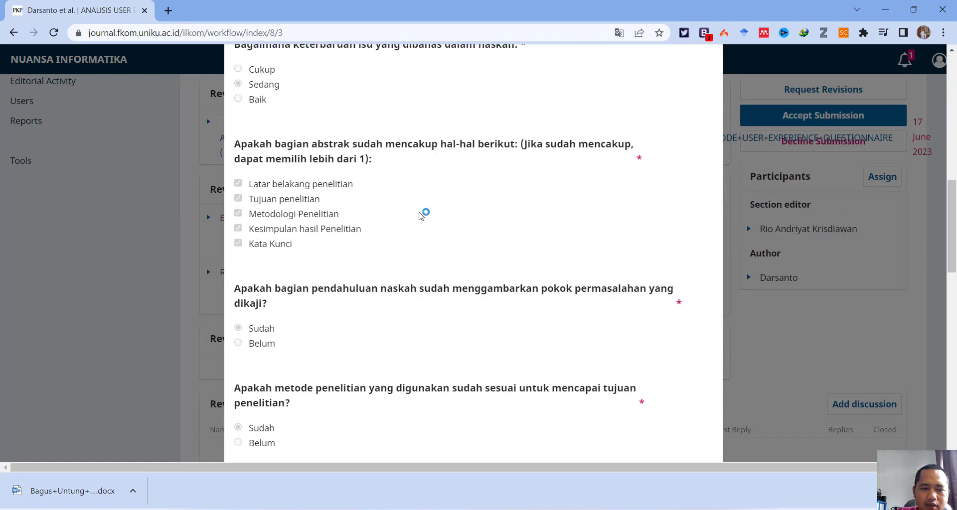
{"action": "scroll", "coordinate": [419, 216], "scroll_direction": "down", "scroll_amount": 4}
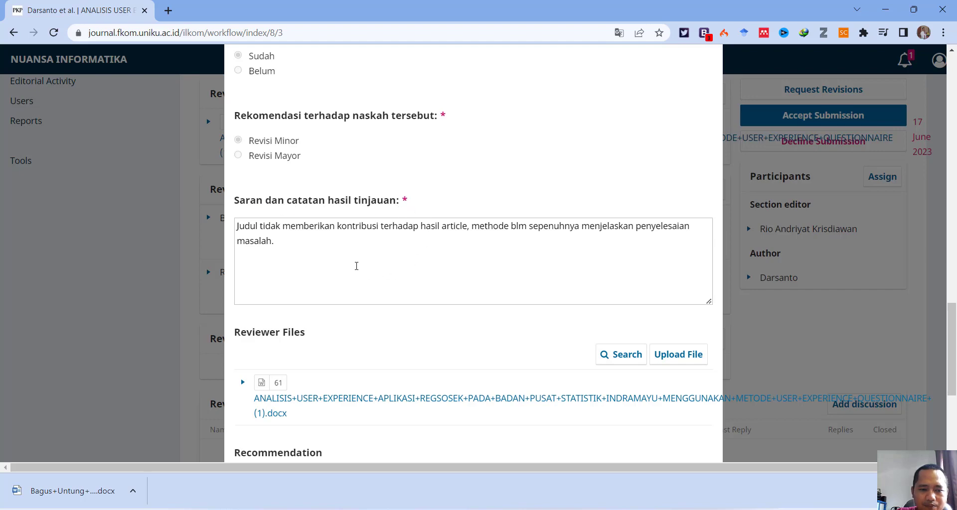
{"action": "scroll", "coordinate": [357, 266], "scroll_direction": "down", "scroll_amount": 3}
{"action": "scroll", "coordinate": [358, 269], "scroll_direction": "down", "scroll_amount": 3}
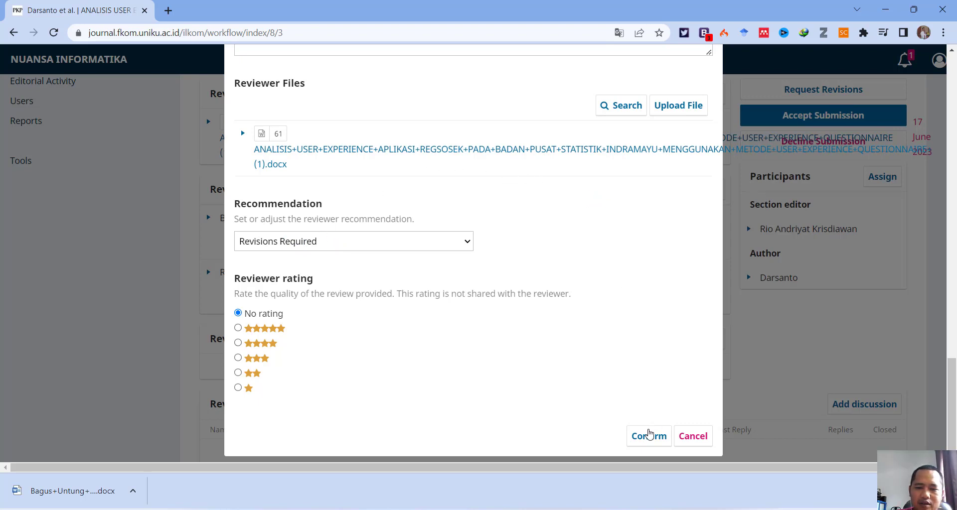
{"action": "left_click", "coordinate": [648, 436]}
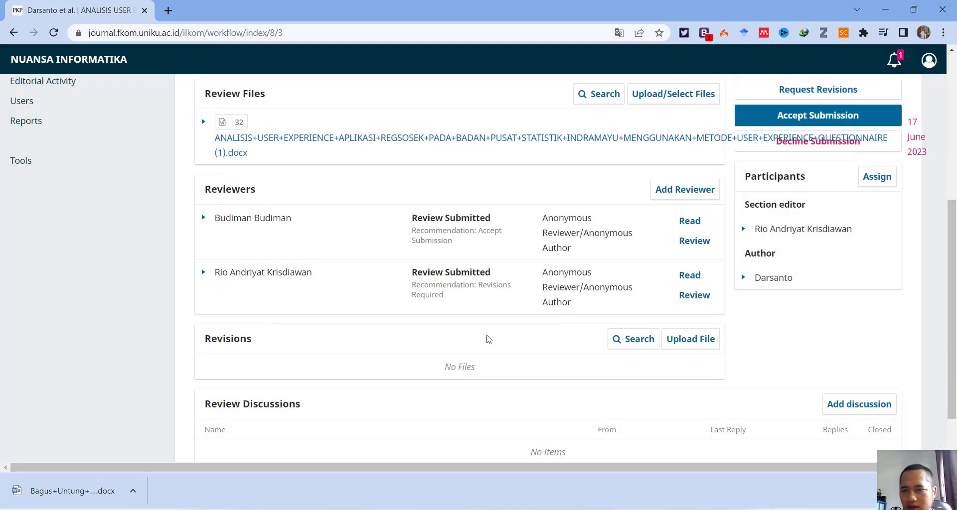
{"action": "scroll", "coordinate": [567, 246], "scroll_direction": "up", "scroll_amount": 4}
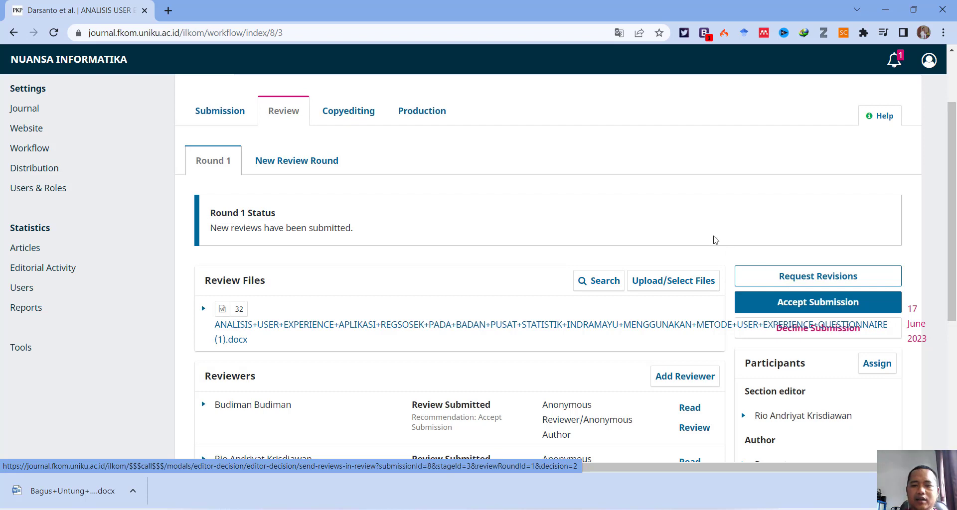
- Record a Revisions Required decision that copies the second reviewer and shares the second review file
{"action": "left_click", "coordinate": [796, 281]}
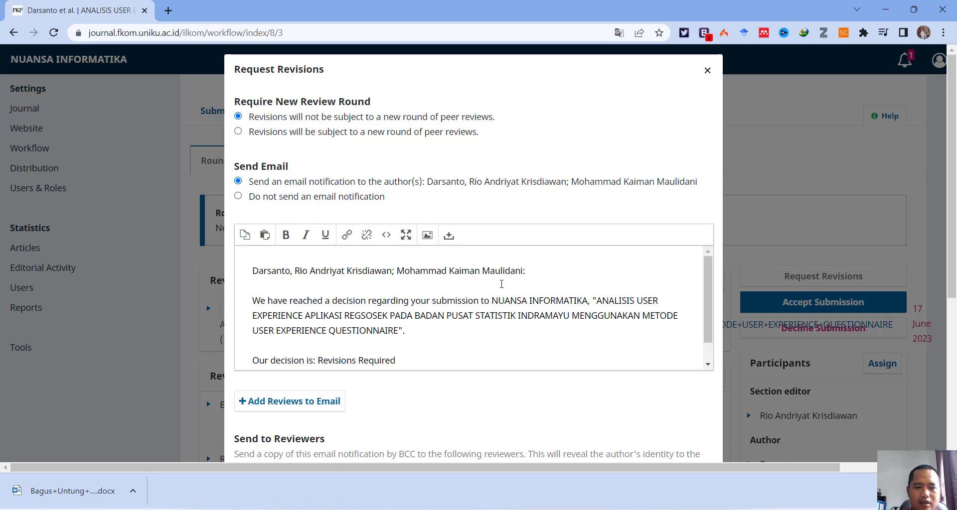
{"action": "scroll", "coordinate": [501, 285], "scroll_direction": "down", "scroll_amount": 1}
{"action": "scroll", "coordinate": [501, 284], "scroll_direction": "up", "scroll_amount": 1}
{"action": "scroll", "coordinate": [614, 317], "scroll_direction": "down", "scroll_amount": 2}
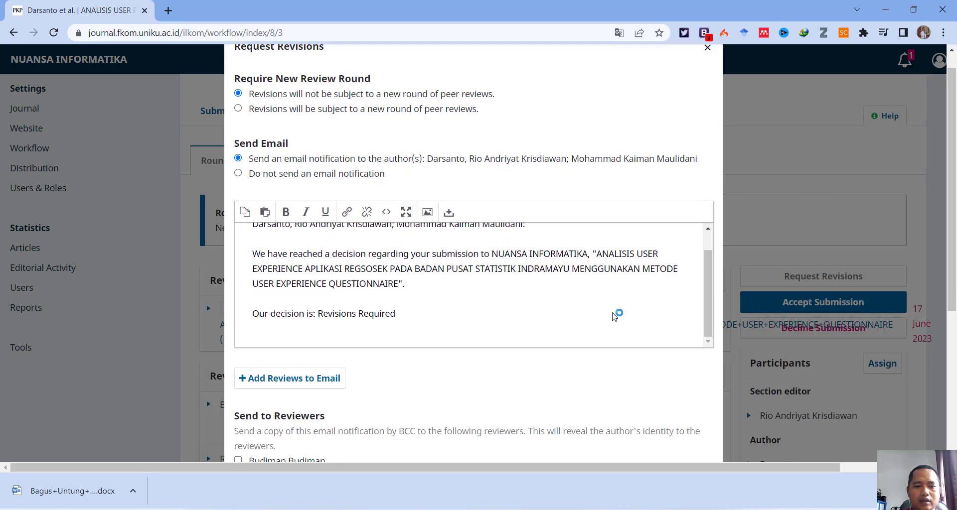
{"action": "scroll", "coordinate": [614, 317], "scroll_direction": "down", "scroll_amount": 5}
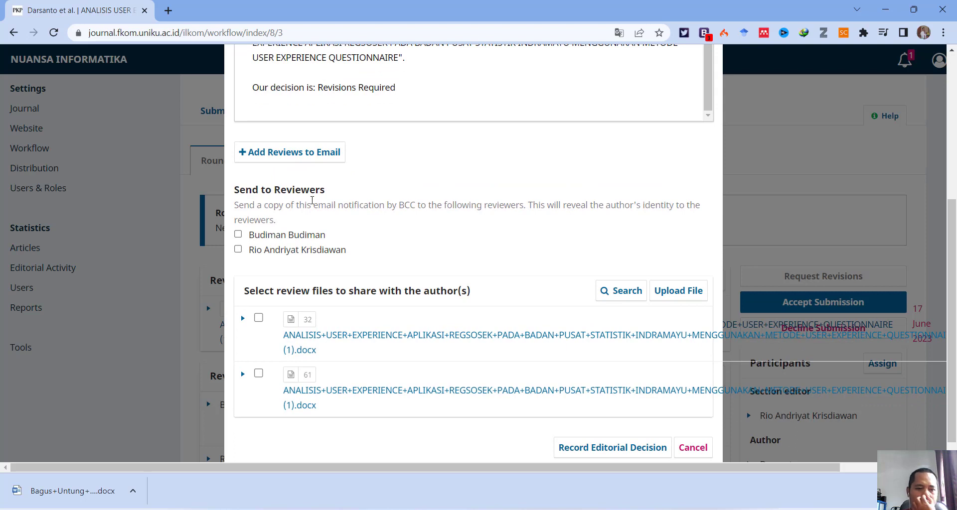
{"action": "left_click", "coordinate": [239, 249]}
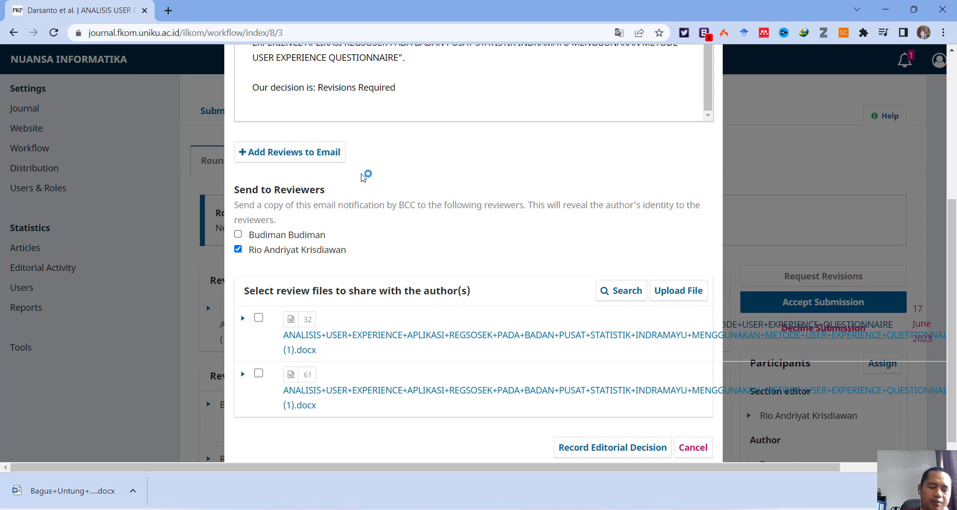
{"action": "scroll", "coordinate": [498, 218], "scroll_direction": "down", "scroll_amount": 1}
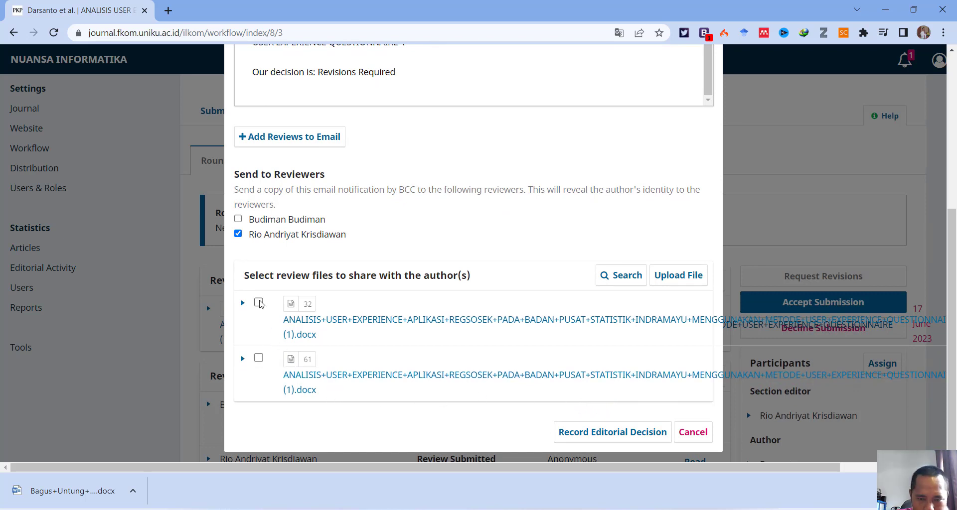
{"action": "left_click", "coordinate": [258, 358]}
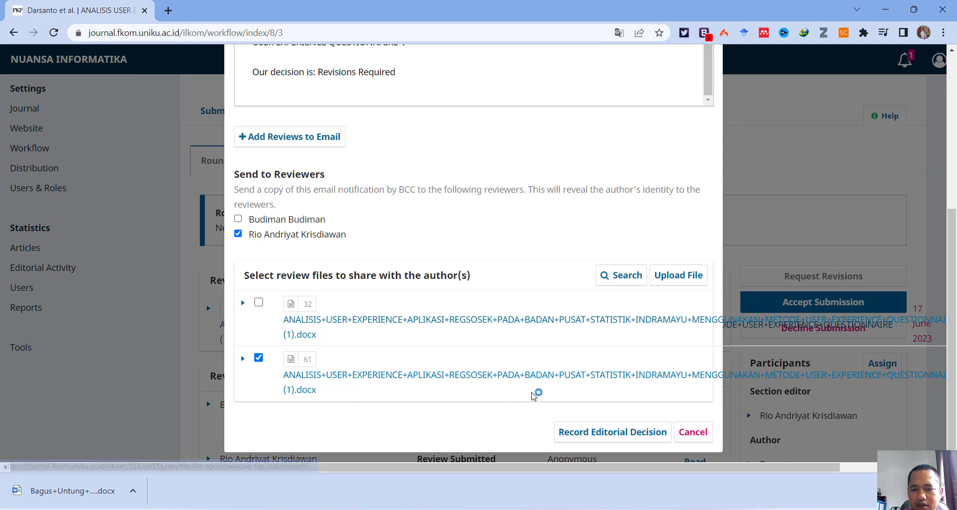
{"action": "left_click", "coordinate": [585, 430]}
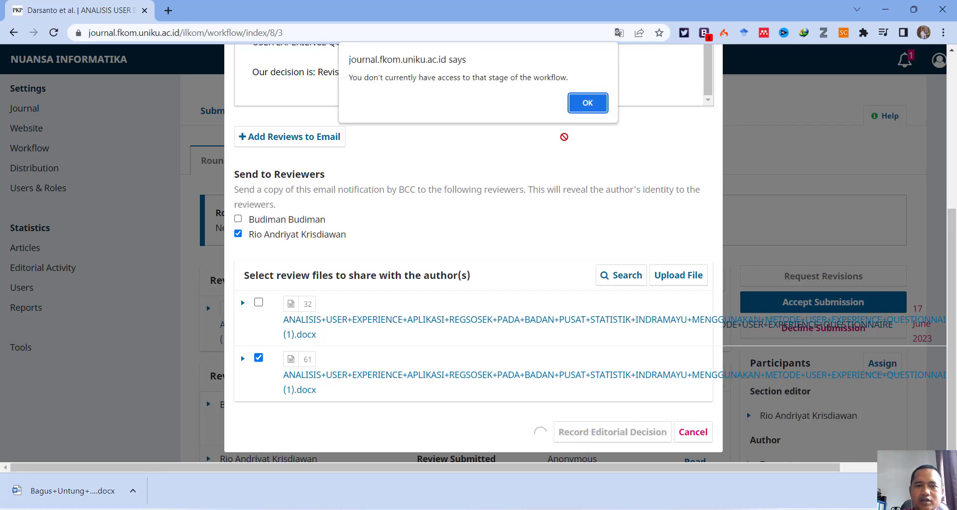
{"action": "left_click", "coordinate": [595, 102]}
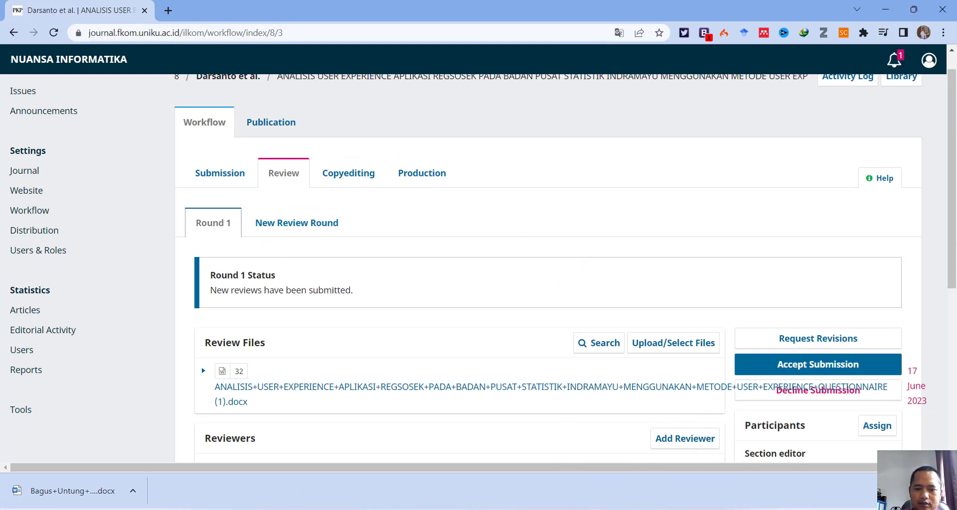
- Place the cursor at the end of the 'Melihat Hasil review dari reviewer' note line
{"action": "mouse_move", "coordinate": [498, 509]}
{"action": "left_click", "coordinate": [620, 444]}
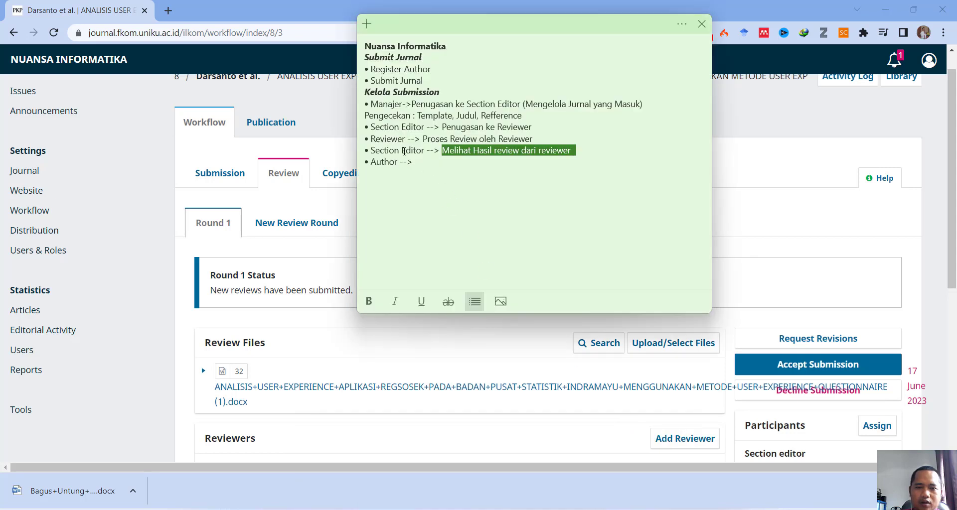
{"action": "left_click_drag", "start_coordinate": [371, 149], "coordinate": [370, 150]}
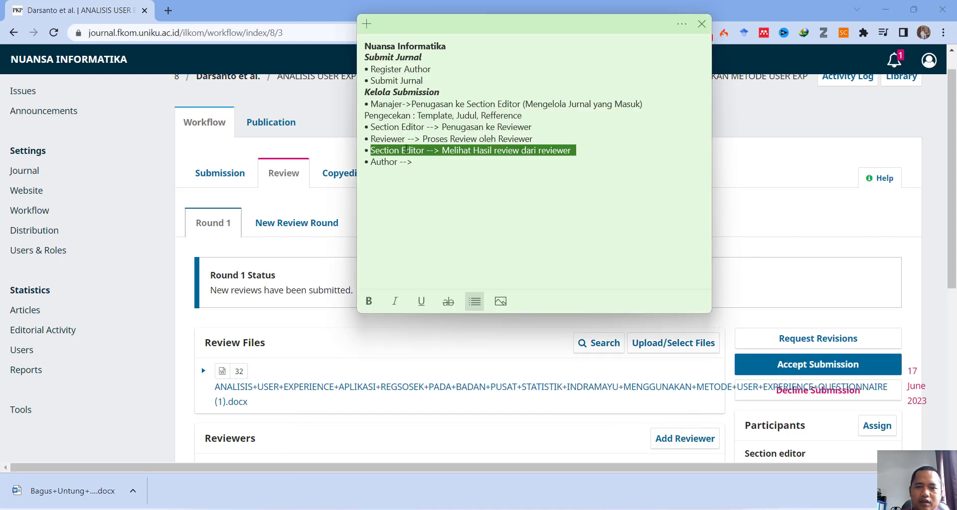
{"action": "left_click", "coordinate": [416, 150]}
{"action": "left_click_drag", "start_coordinate": [443, 150], "coordinate": [582, 151]}
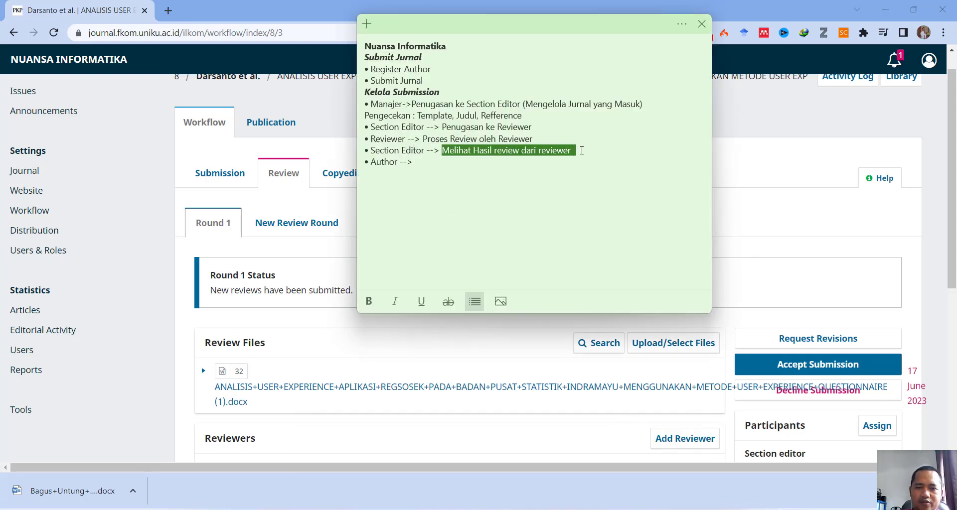
{"action": "left_click", "coordinate": [590, 151]}
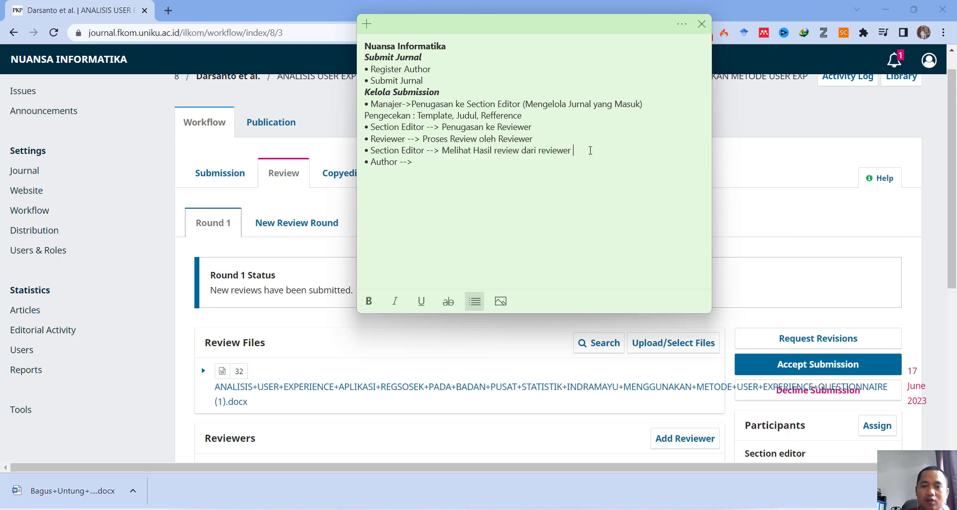
- Add an unbulleted note line reading 'Revision Required --> Request Revision --> Author'
{"action": "key", "text": "Return"}
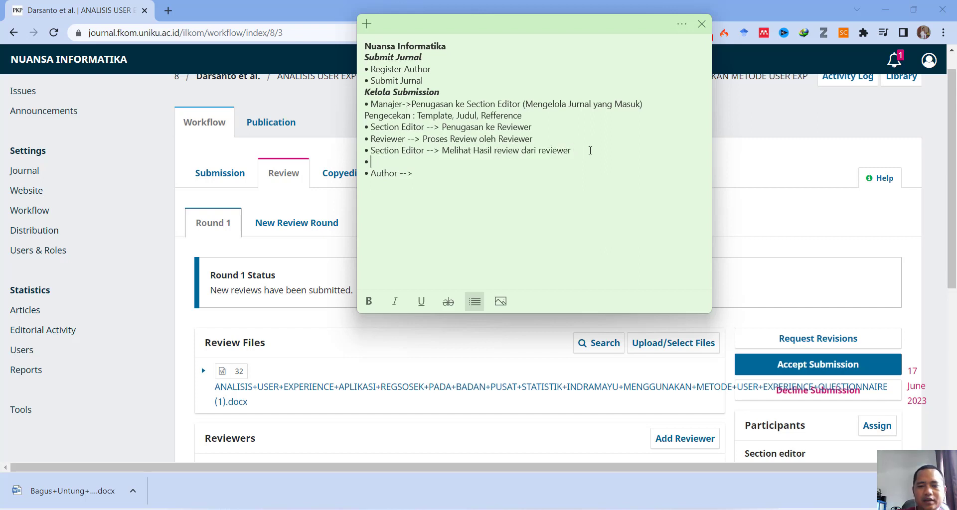
{"action": "key", "text": "BackSpace"}
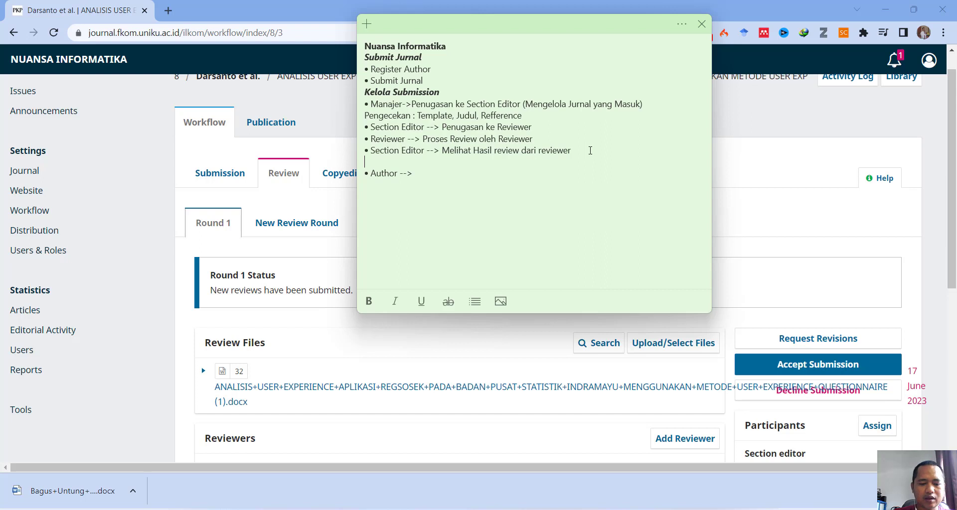
{"action": "type", "text": "R"}
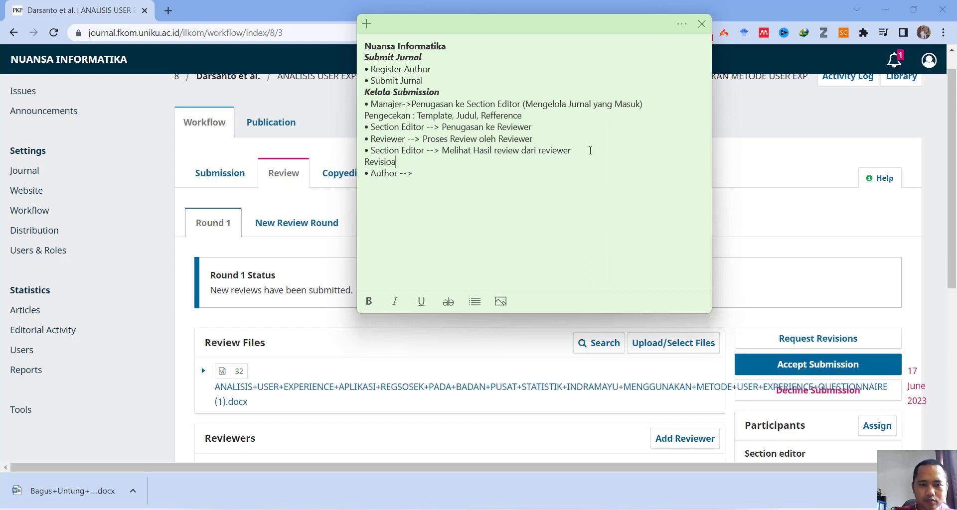
{"action": "type", "text": "evision "}
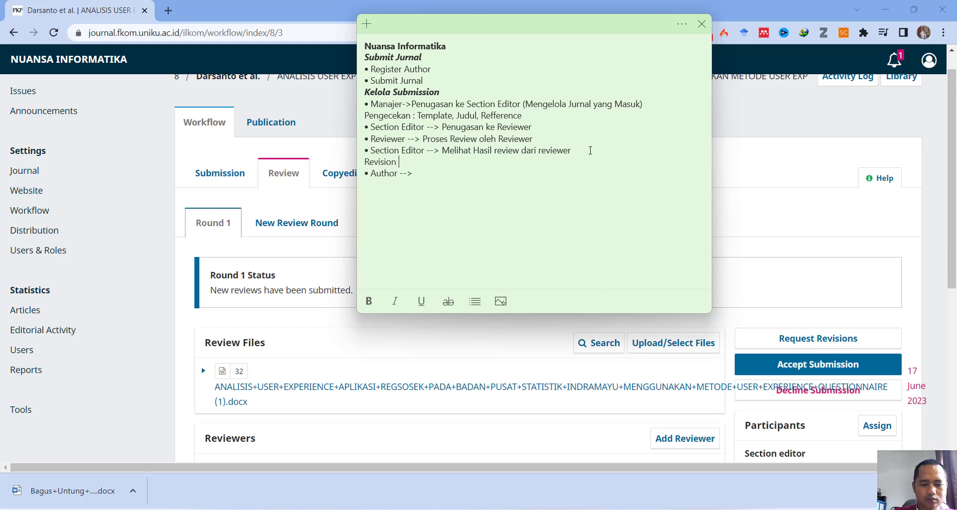
{"action": "type", "text": "Required"}
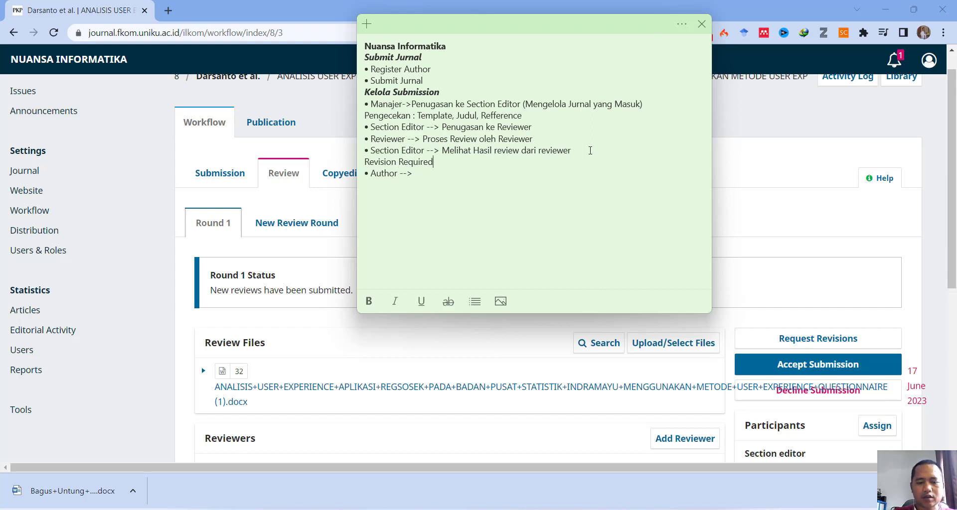
{"action": "type", "text": " --> "}
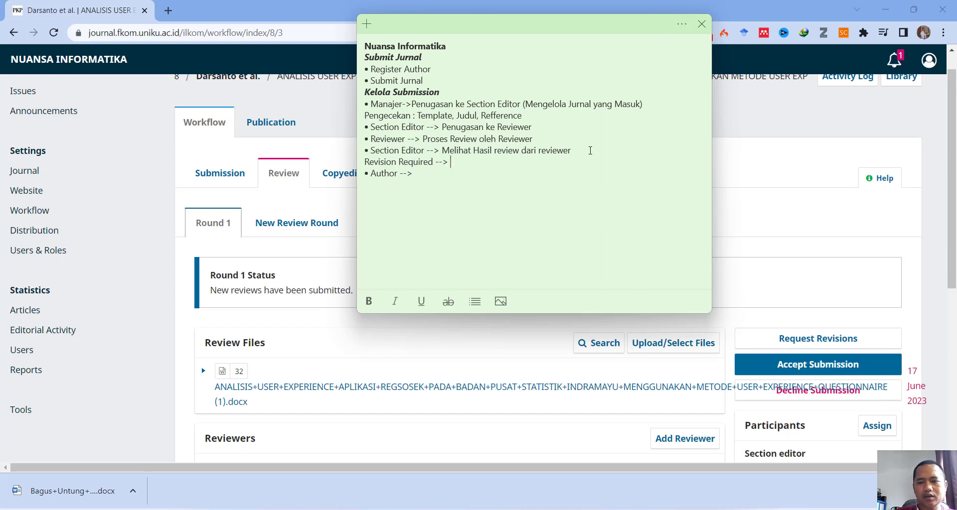
{"action": "type", "text": "Request R"}
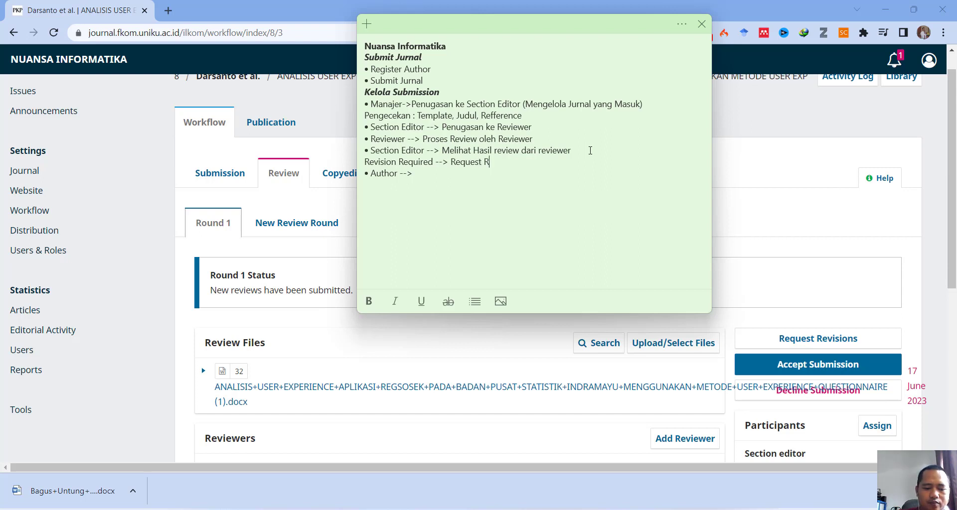
{"action": "type", "text": "evision -->"}
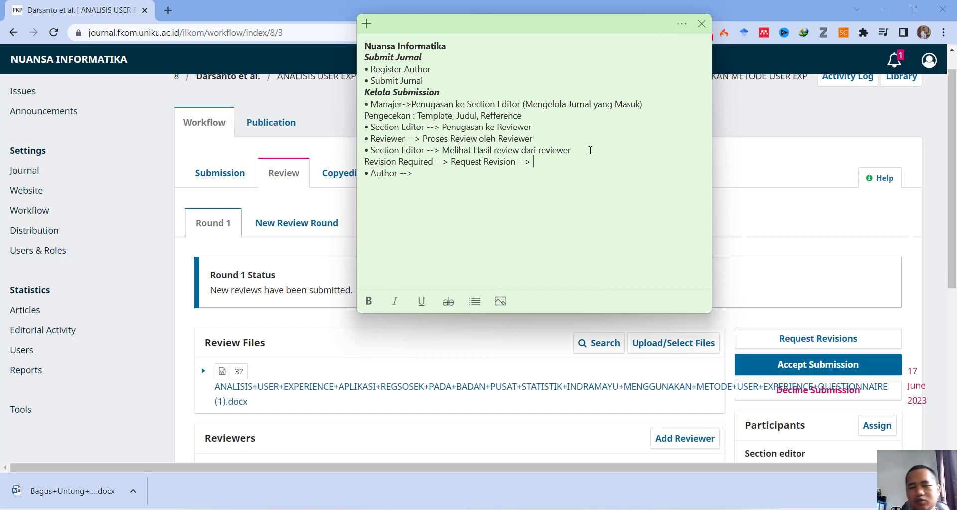
{"action": "type", "text": "Author"}
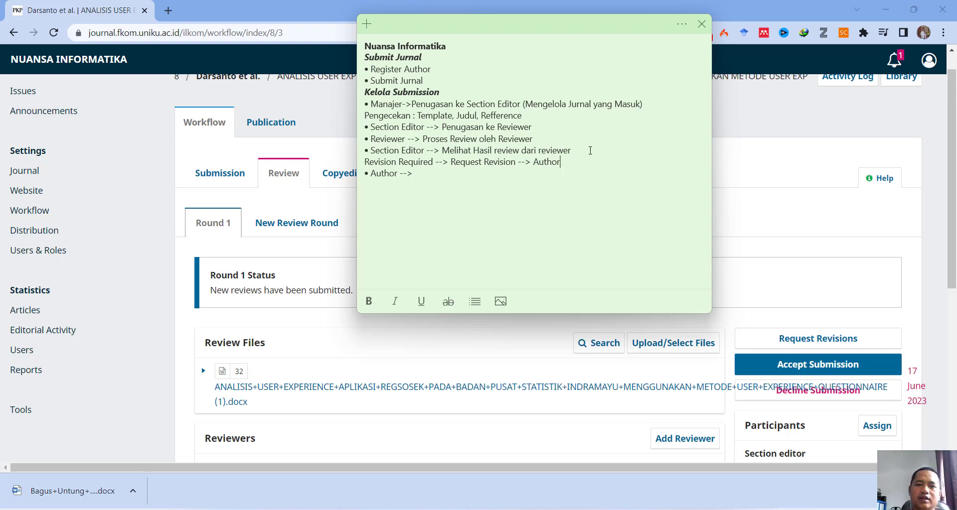
{"action": "left_click", "coordinate": [135, 207]}
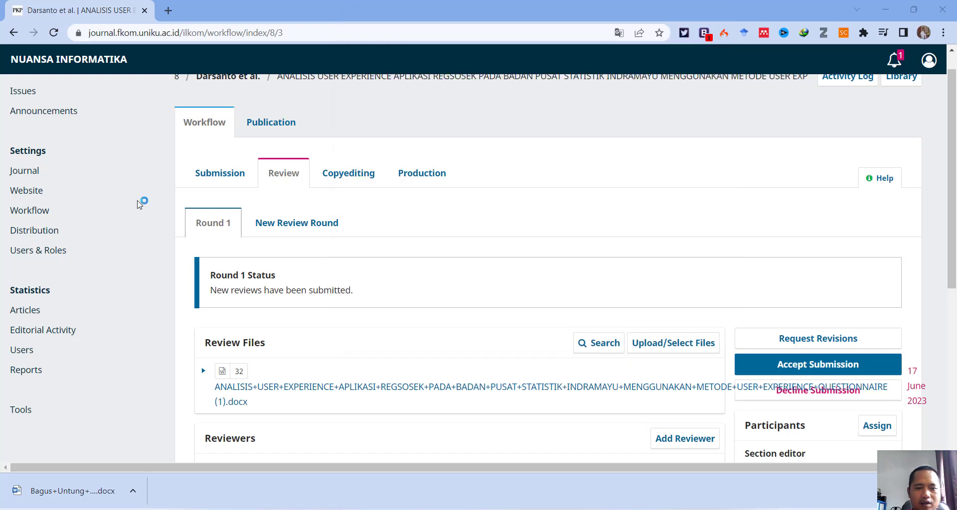
- Append 'NOtifikasi' after 'Author -->' in the sticky note
{"action": "mouse_move", "coordinate": [578, 506]}
{"action": "left_click", "coordinate": [579, 456]}
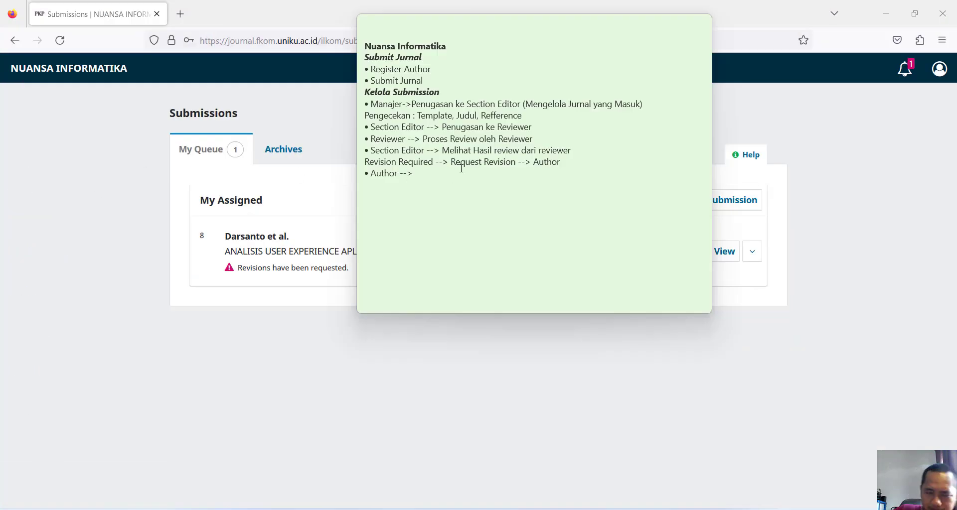
{"action": "left_click", "coordinate": [422, 173]}
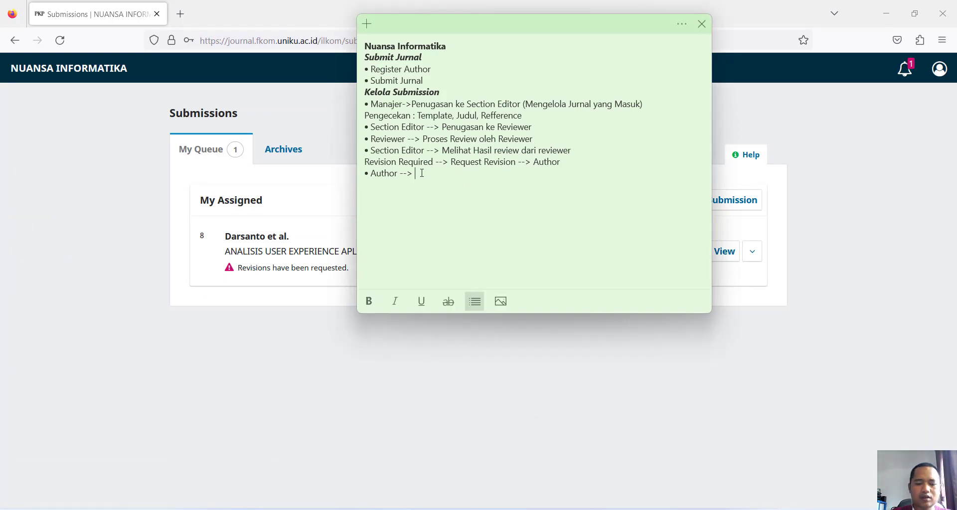
{"action": "type", "text": "NOtifikasi"}
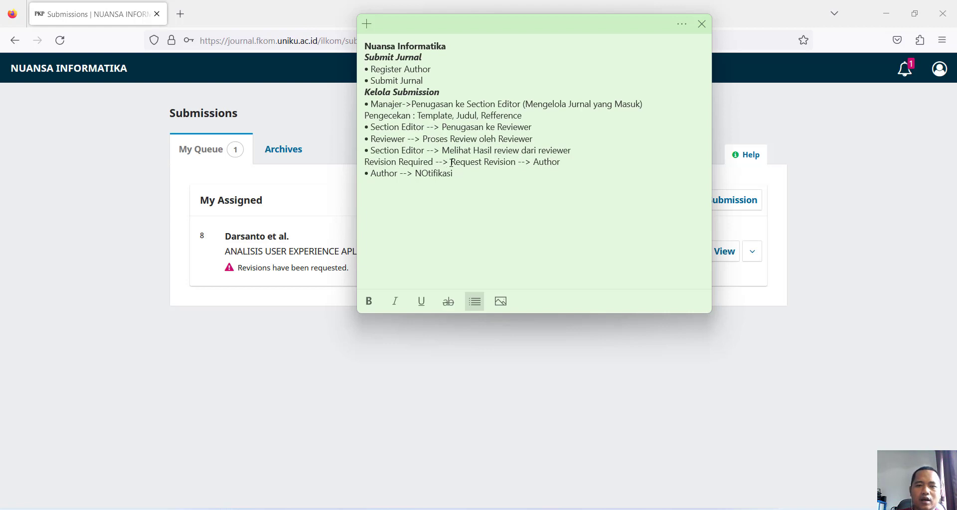
{"action": "left_click_drag", "start_coordinate": [370, 162], "coordinate": [421, 162]}
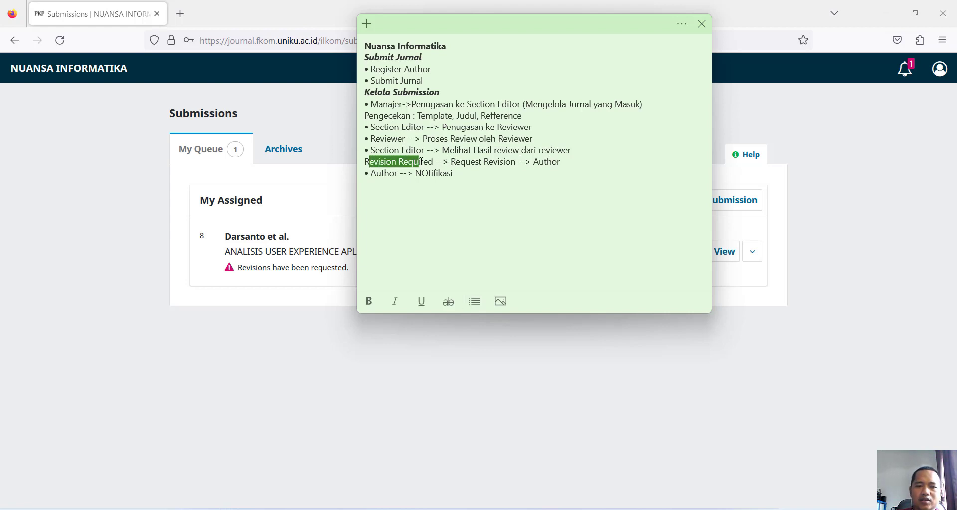
{"action": "left_click", "coordinate": [135, 21]}
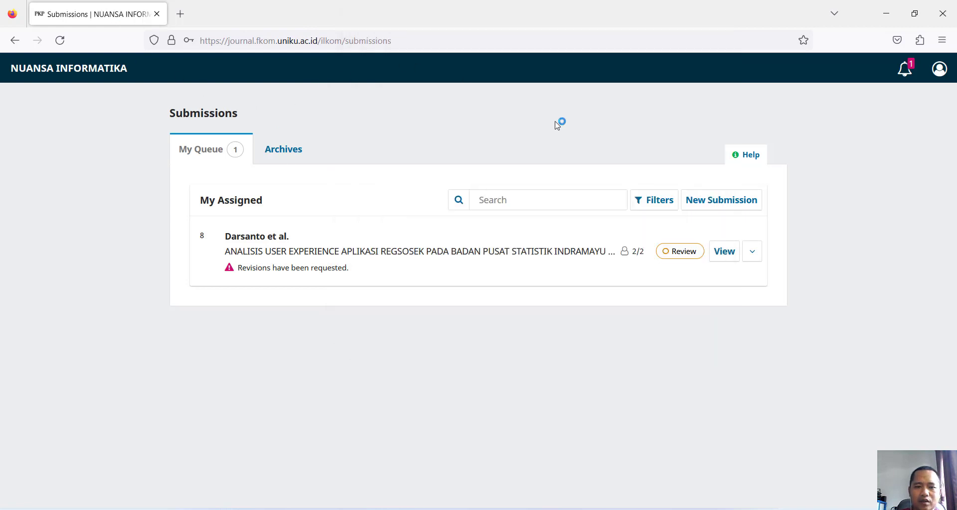
- Check the 'Revisions have been requested' notice and notifications, then view submission 8
{"action": "left_click_drag", "start_coordinate": [239, 267], "coordinate": [357, 269]}
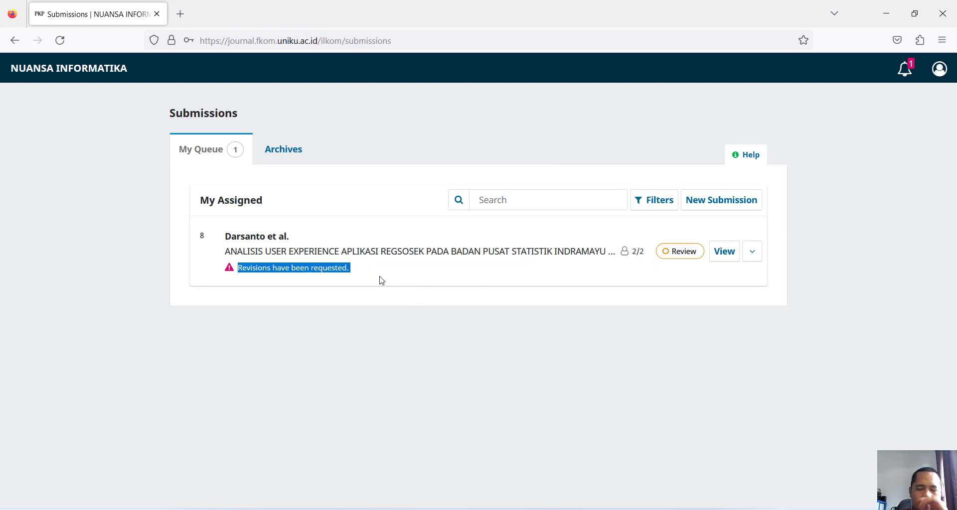
{"action": "left_click", "coordinate": [905, 72]}
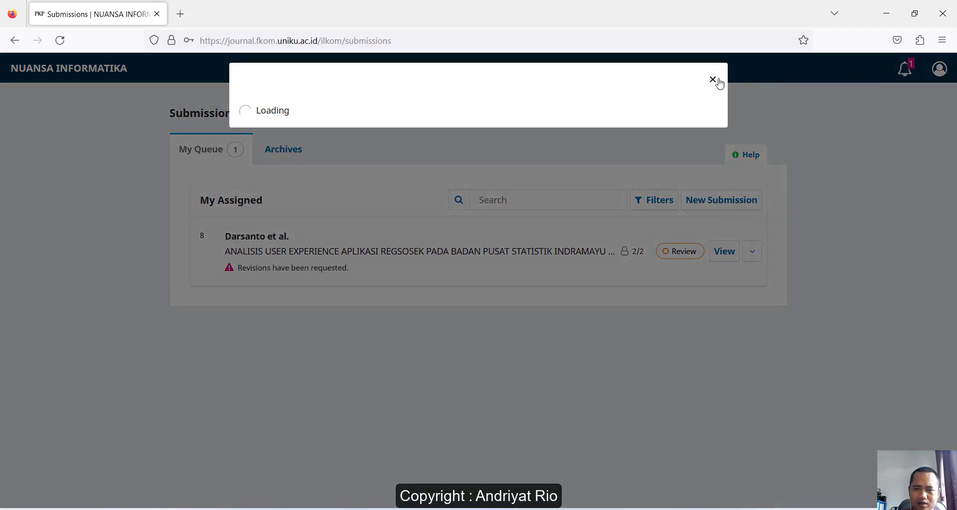
{"action": "left_click", "coordinate": [871, 113]}
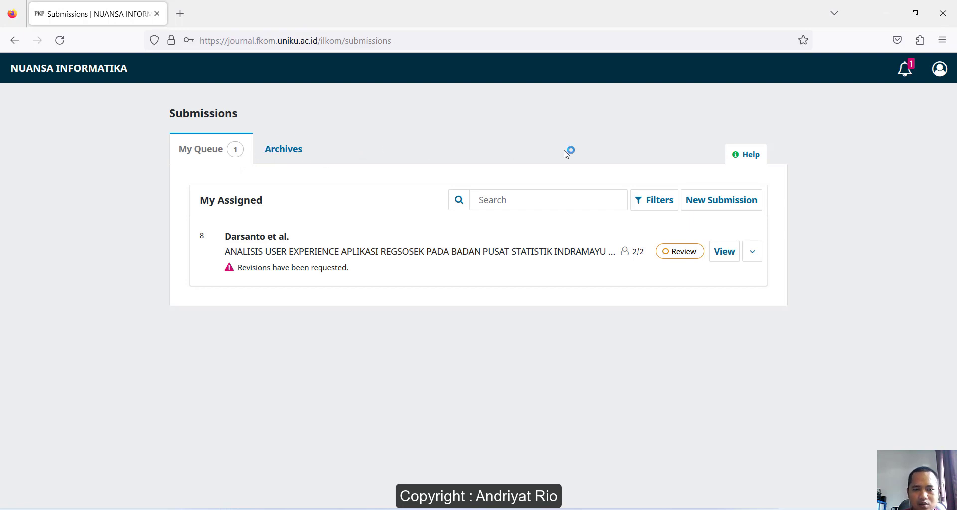
{"action": "left_click", "coordinate": [722, 255]}
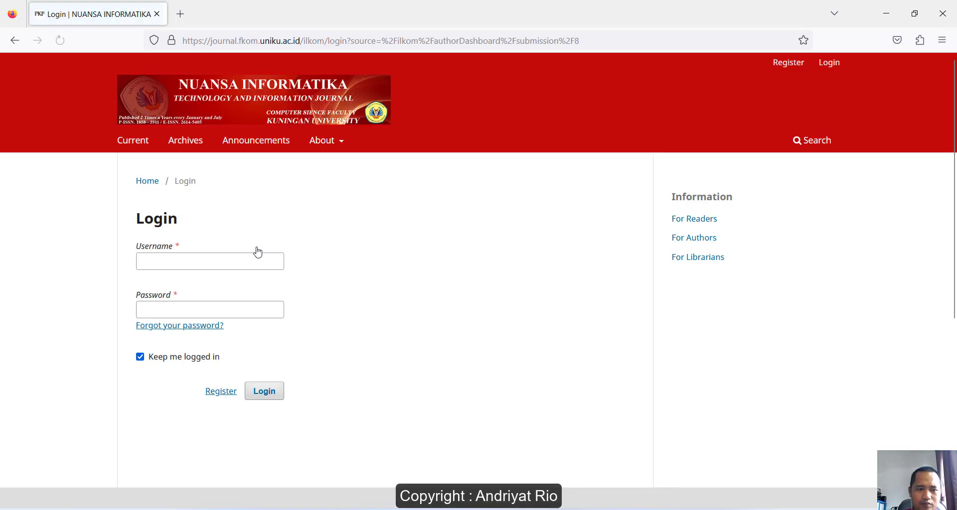
- Log in and review submission 8's revisions-requested status and Notifications list
{"action": "left_click", "coordinate": [252, 256]}
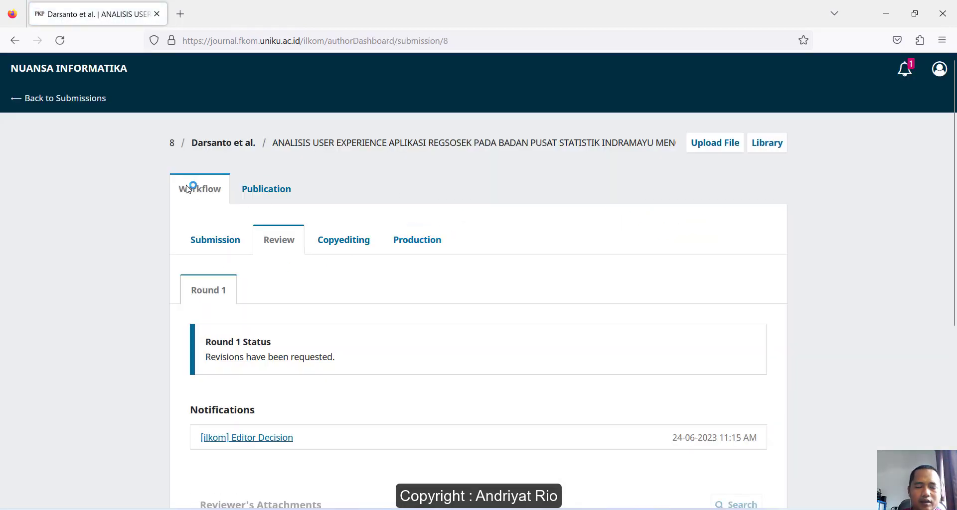
{"action": "scroll", "coordinate": [625, 269], "scroll_direction": "down", "scroll_amount": 1}
{"action": "scroll", "coordinate": [624, 269], "scroll_direction": "down", "scroll_amount": 2}
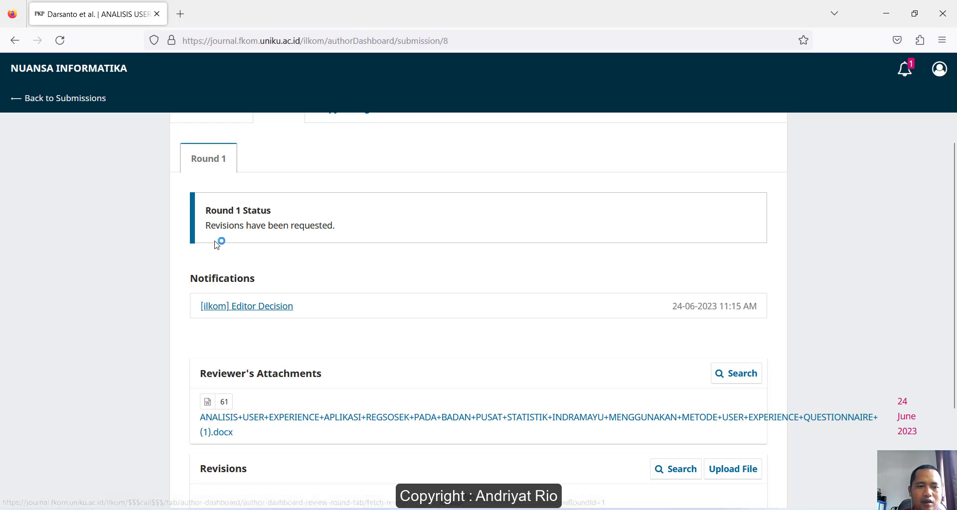
{"action": "left_click_drag", "start_coordinate": [207, 227], "coordinate": [360, 231]}
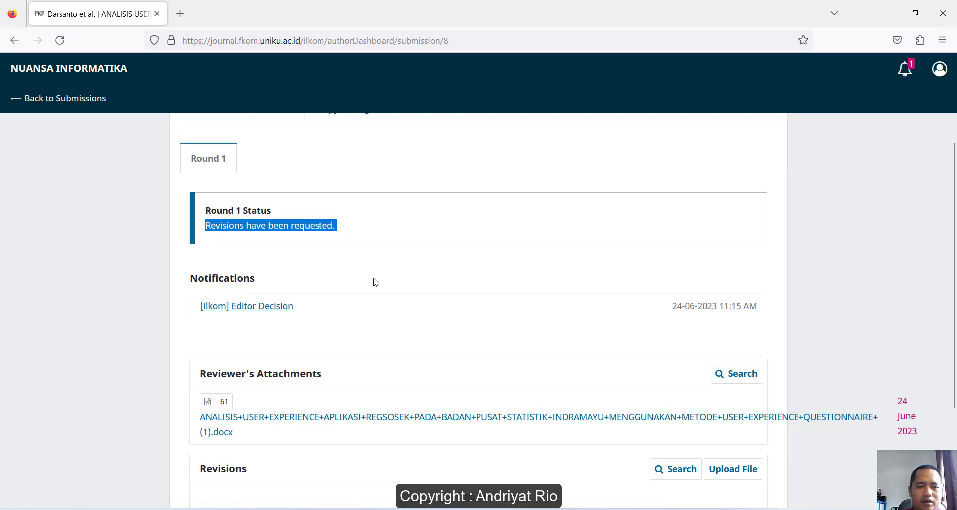
{"action": "scroll", "coordinate": [376, 280], "scroll_direction": "down", "scroll_amount": 3}
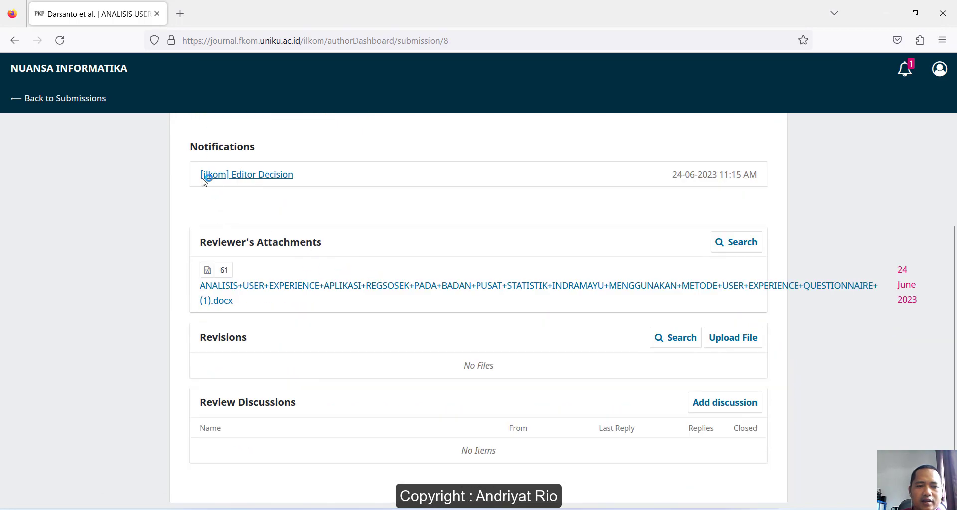
{"action": "left_click_drag", "start_coordinate": [195, 146], "coordinate": [302, 154]}
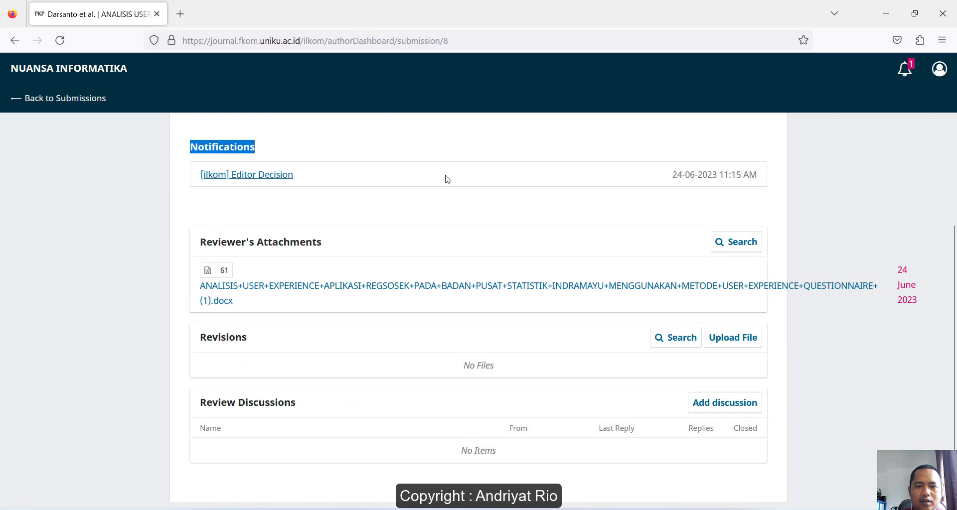
- Read the '[ilkom] Editor Decision' notification confirming Revisions Required
{"action": "left_click", "coordinate": [249, 180]}
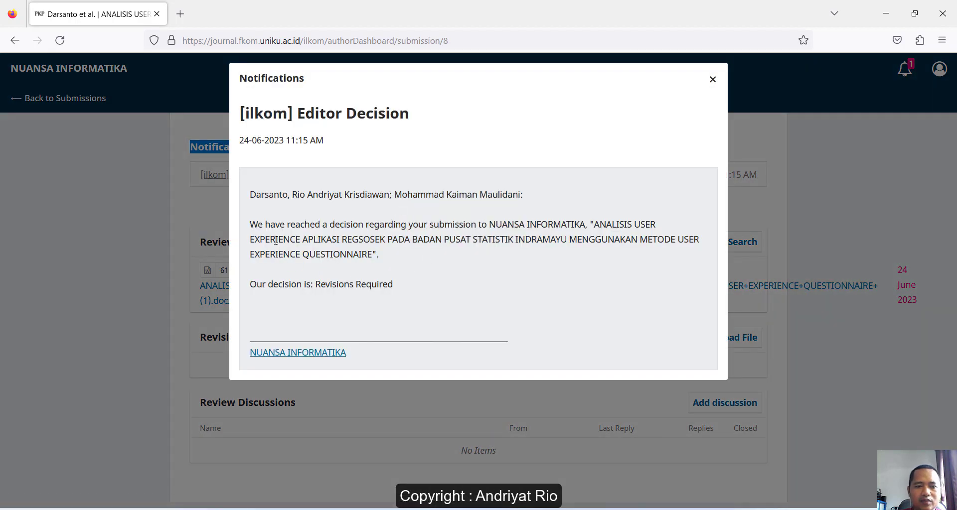
{"action": "left_click_drag", "start_coordinate": [315, 285], "coordinate": [431, 288]}
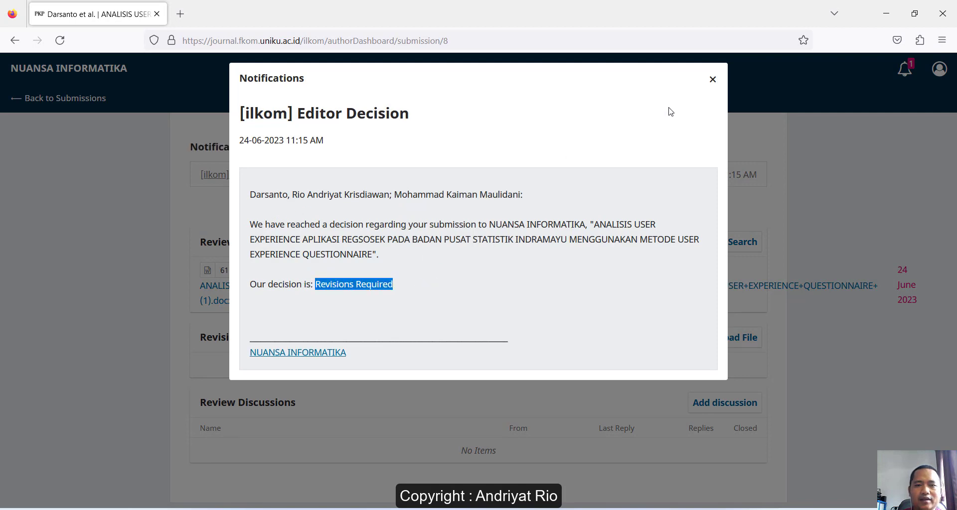
{"action": "left_click", "coordinate": [713, 80]}
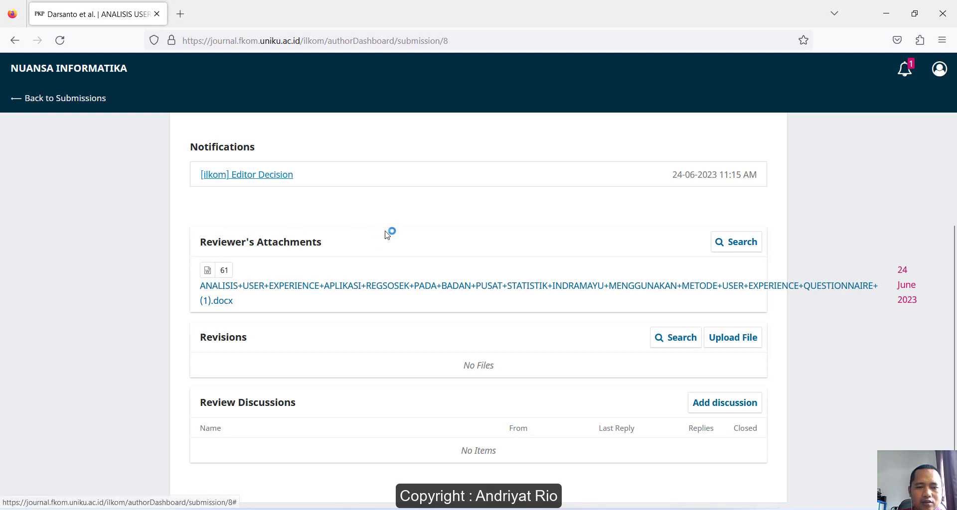
- Download the reviewer's attached .docx file and open it from the downloads panel
{"action": "scroll", "coordinate": [391, 231], "scroll_direction": "down", "scroll_amount": 1}
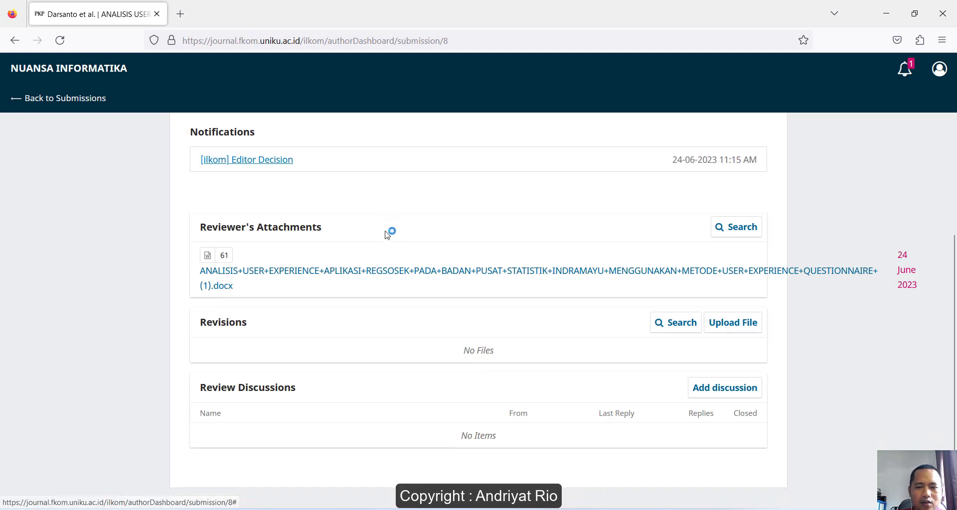
{"action": "left_click", "coordinate": [277, 273]}
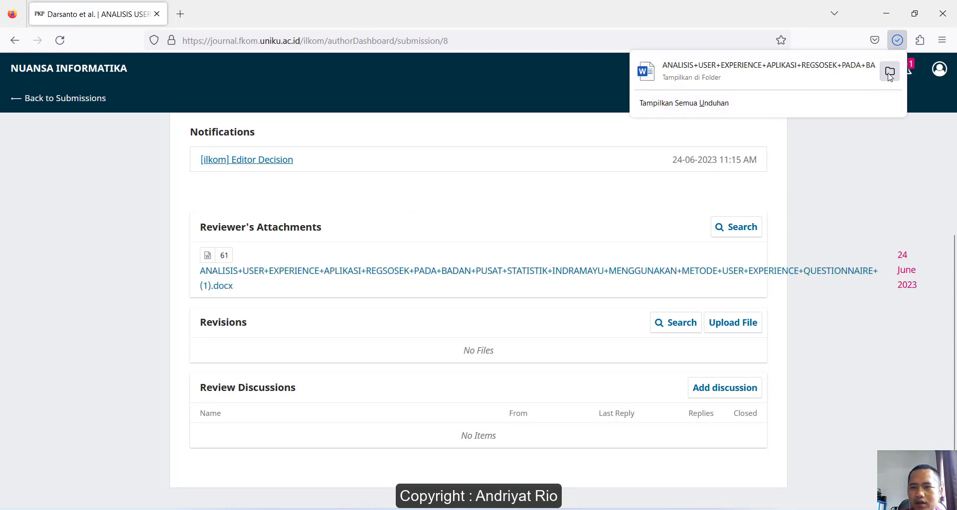
{"action": "left_click", "coordinate": [891, 73]}
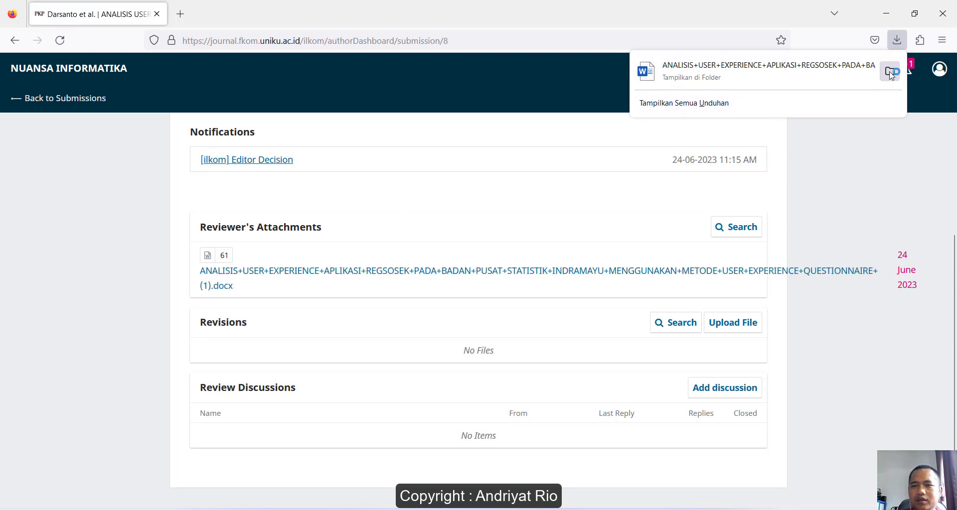
{"action": "left_click", "coordinate": [698, 78]}
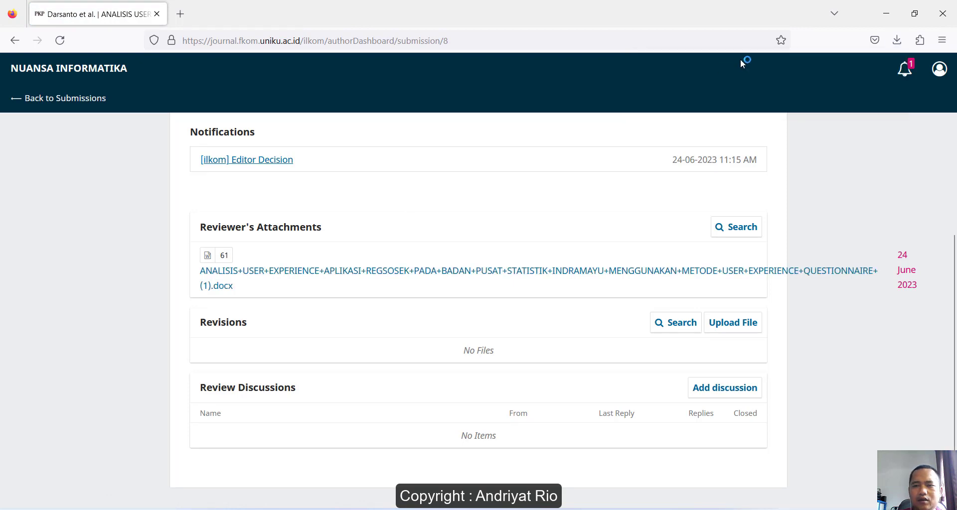
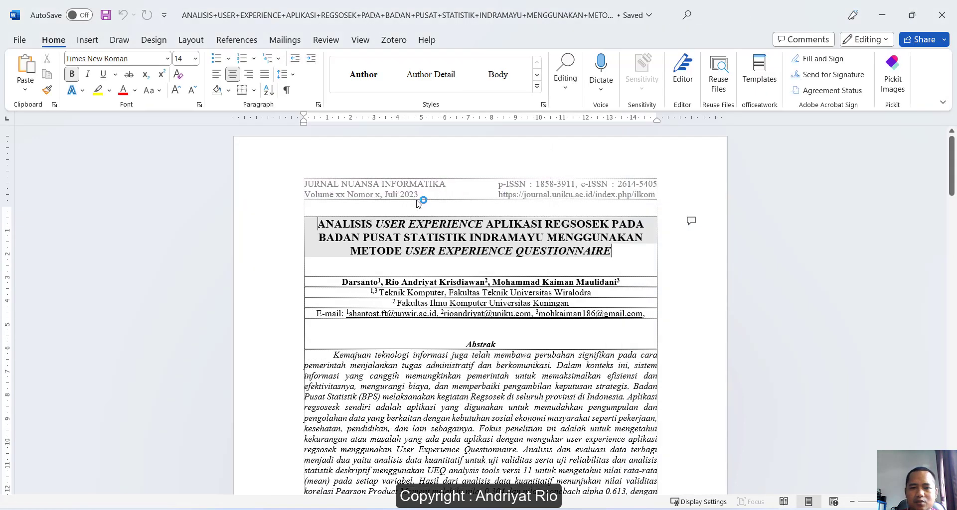
- Close the Word document that holds the reviewer's 'title too long' comment
{"action": "left_click", "coordinate": [946, 18]}
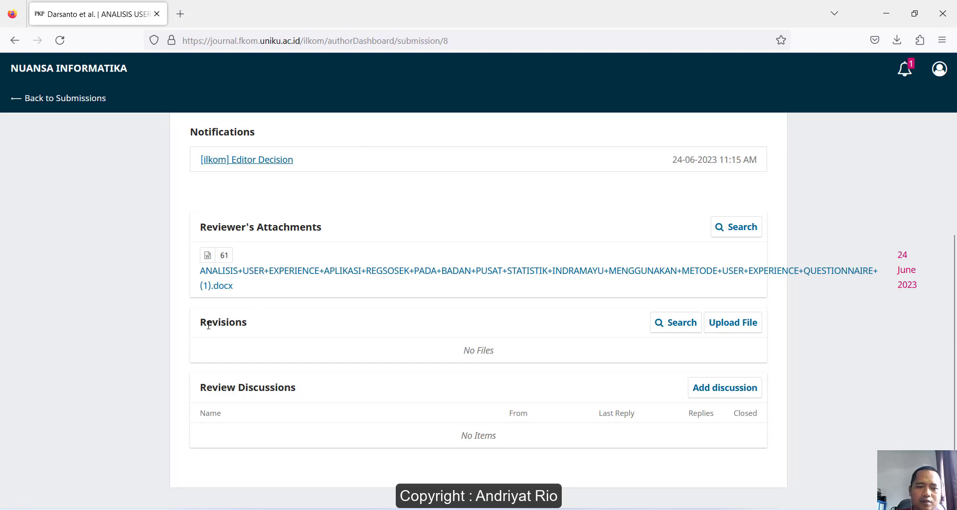
- Upload the Revisi manuscript from Downloads as Article Text under Revisions, adding it as file 62
{"action": "left_click_drag", "start_coordinate": [201, 324], "coordinate": [269, 327]}
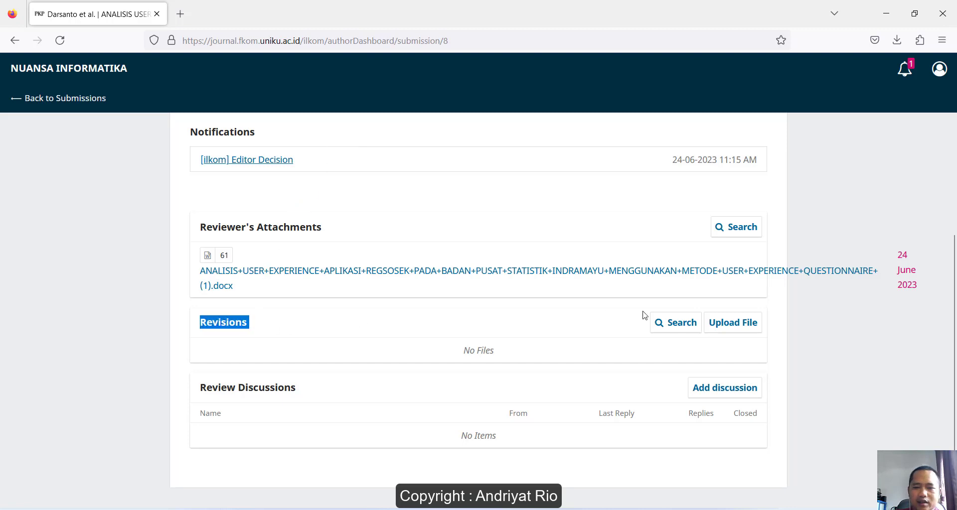
{"action": "left_click", "coordinate": [735, 324]}
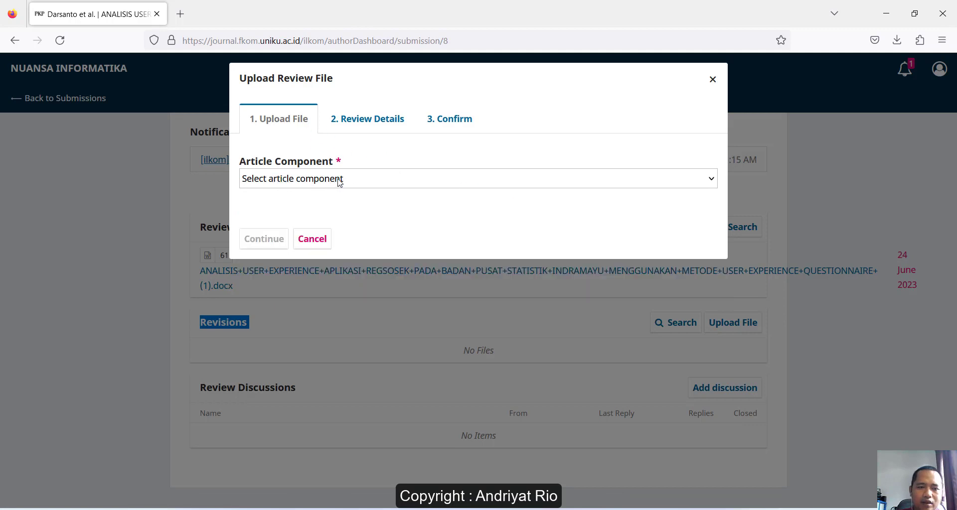
{"action": "left_click", "coordinate": [340, 183]}
{"action": "left_click", "coordinate": [331, 218]}
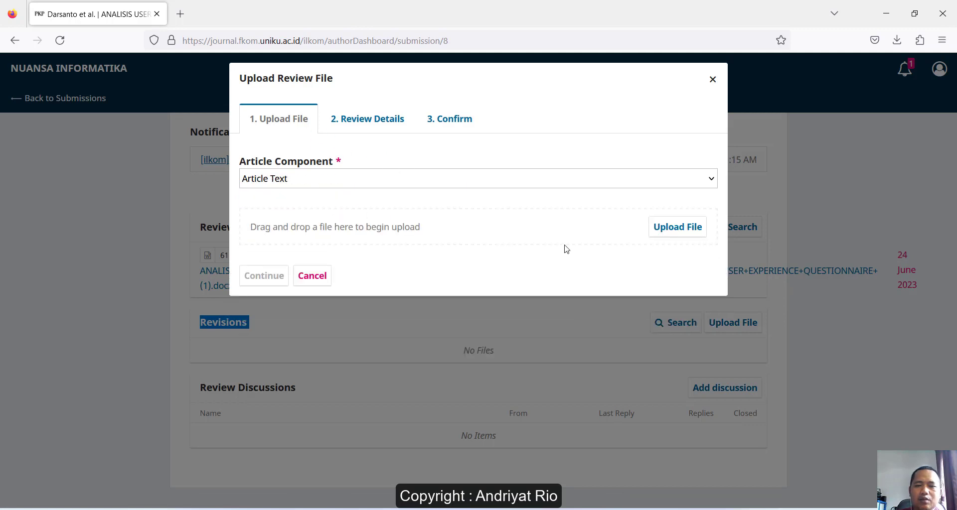
{"action": "left_click", "coordinate": [668, 232]}
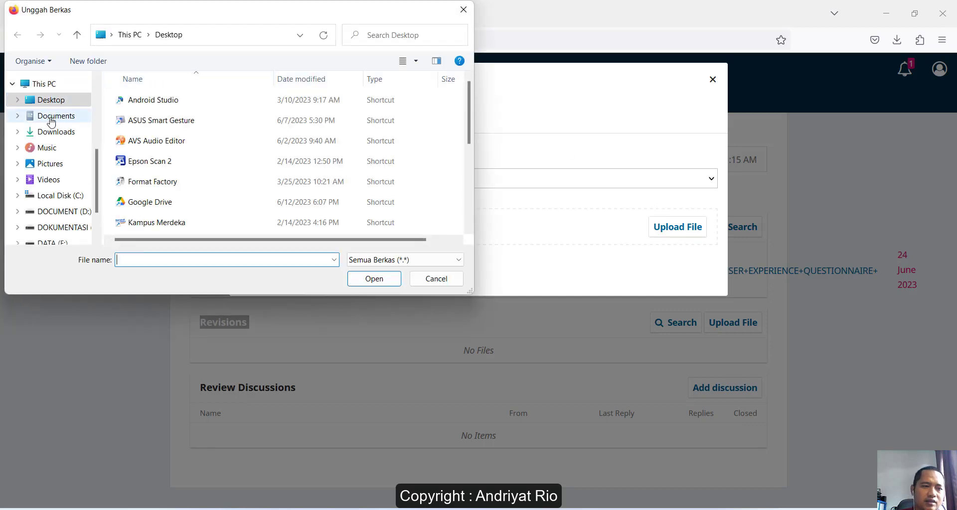
{"action": "left_click", "coordinate": [54, 130]}
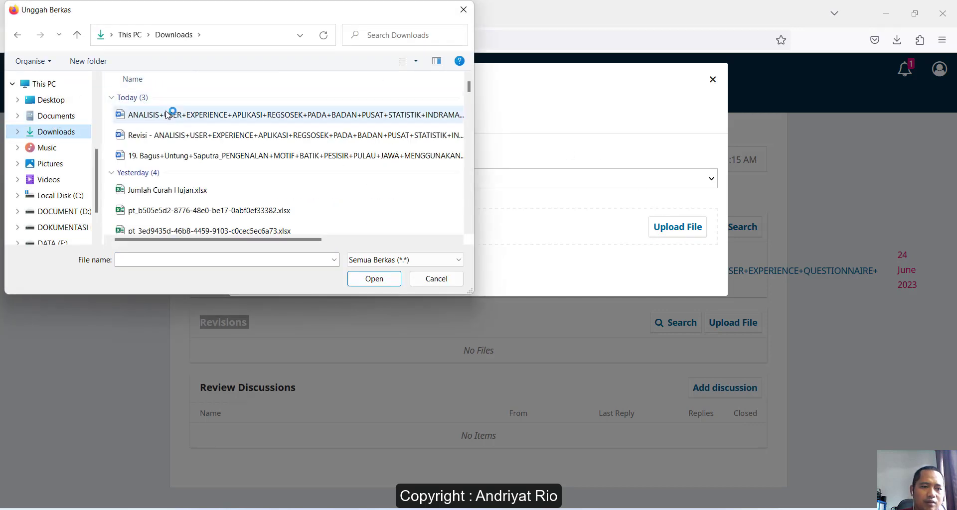
{"action": "left_click", "coordinate": [200, 136]}
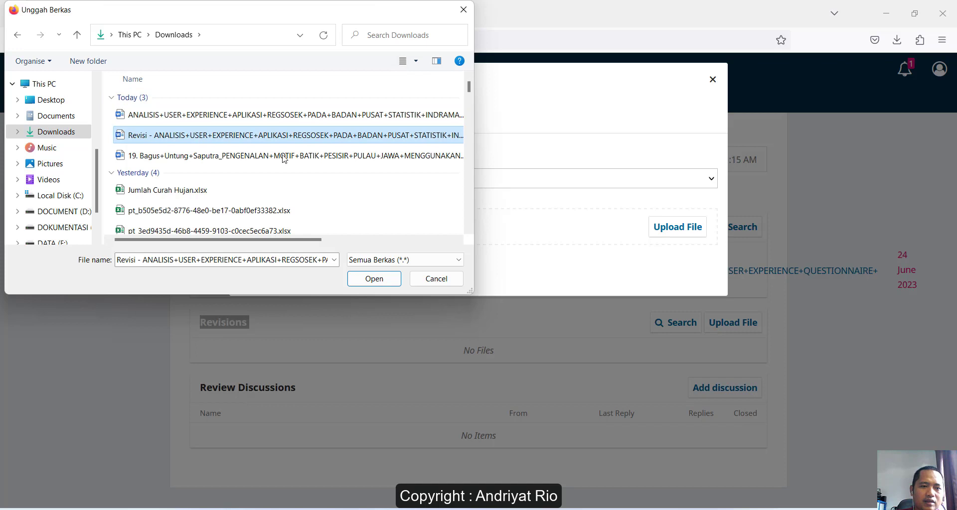
{"action": "left_click", "coordinate": [374, 279]}
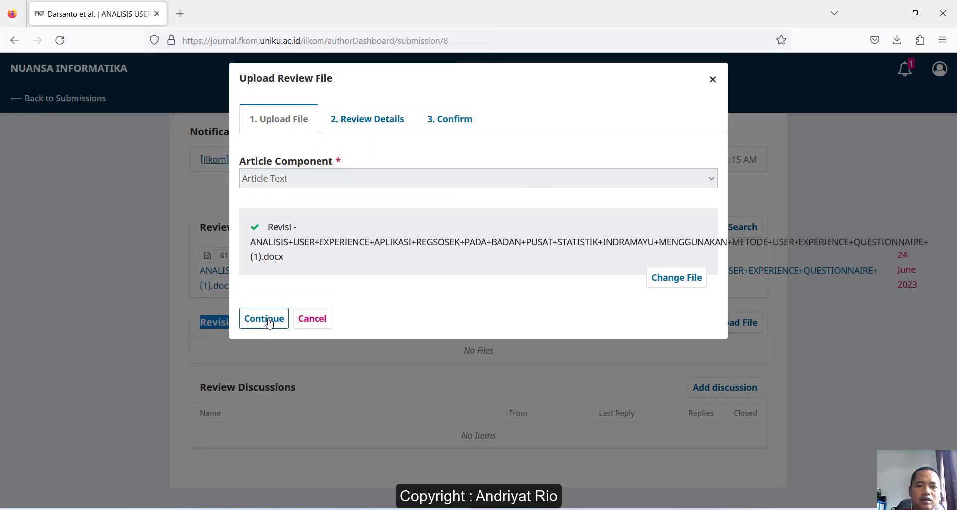
{"action": "left_click", "coordinate": [266, 320]}
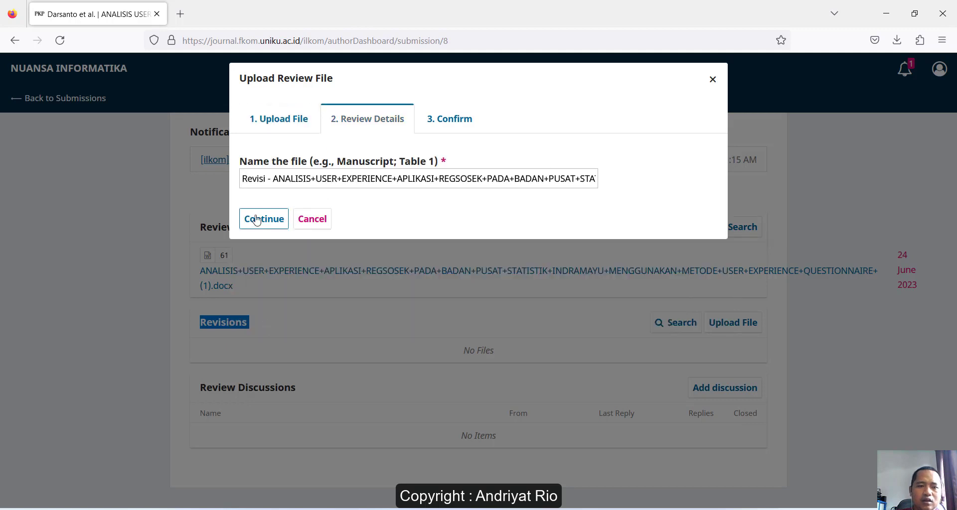
{"action": "left_click", "coordinate": [257, 219]}
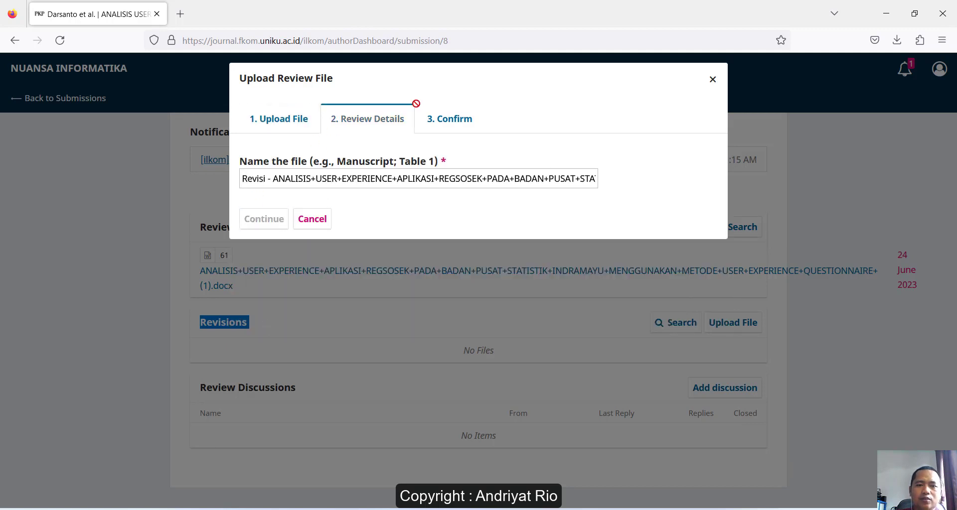
{"action": "left_click", "coordinate": [266, 271]}
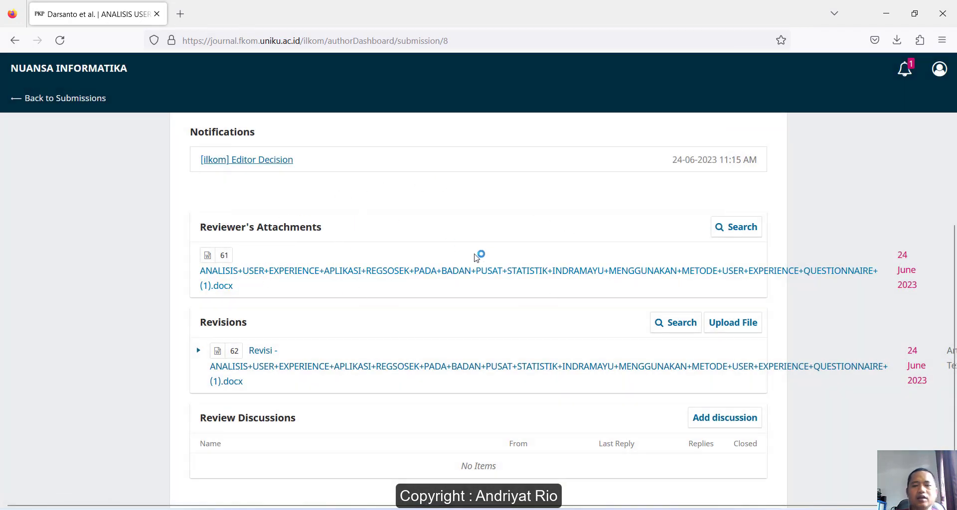
- Return to My Queue, where submission 8 is still listed with Review status
{"action": "scroll", "coordinate": [483, 258], "scroll_direction": "down", "scroll_amount": 1}
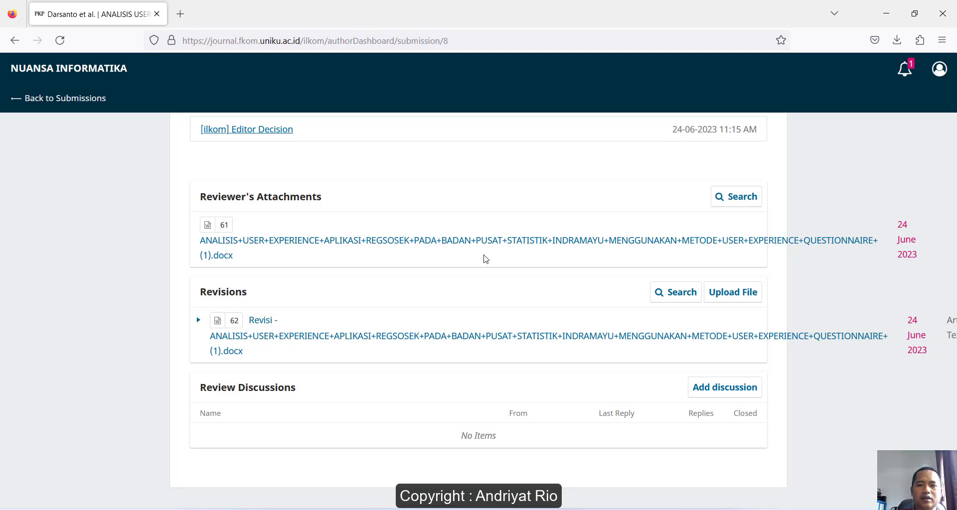
{"action": "scroll", "coordinate": [486, 258], "scroll_direction": "up", "scroll_amount": 4}
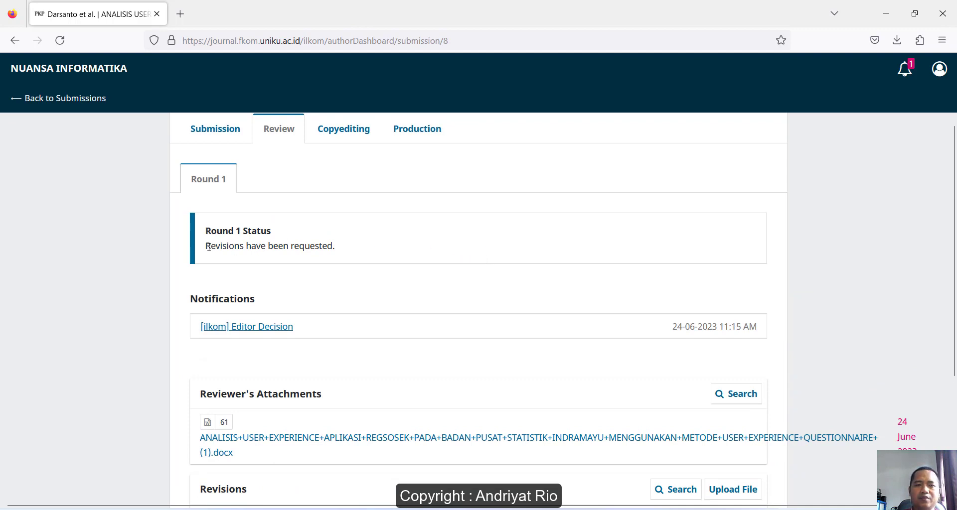
{"action": "left_click", "coordinate": [67, 102]}
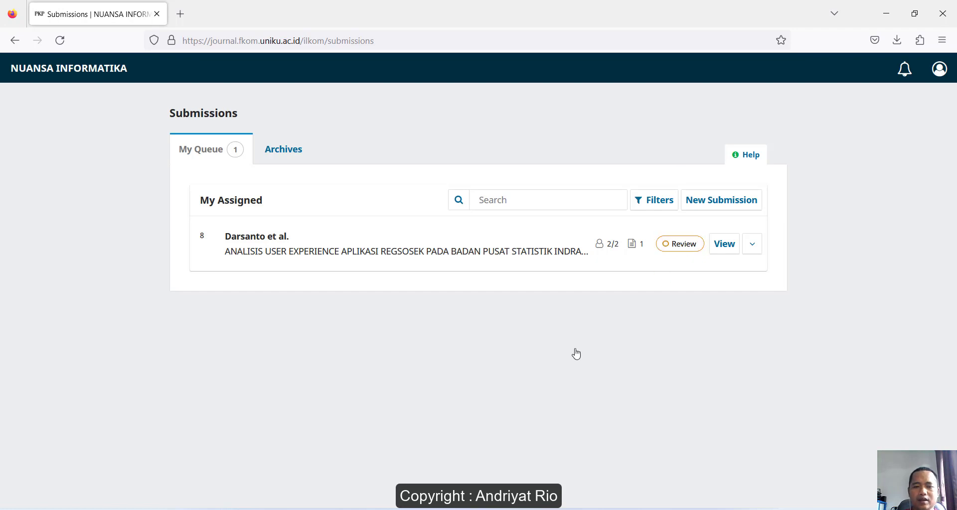
{"action": "mouse_move", "coordinate": [607, 508]}
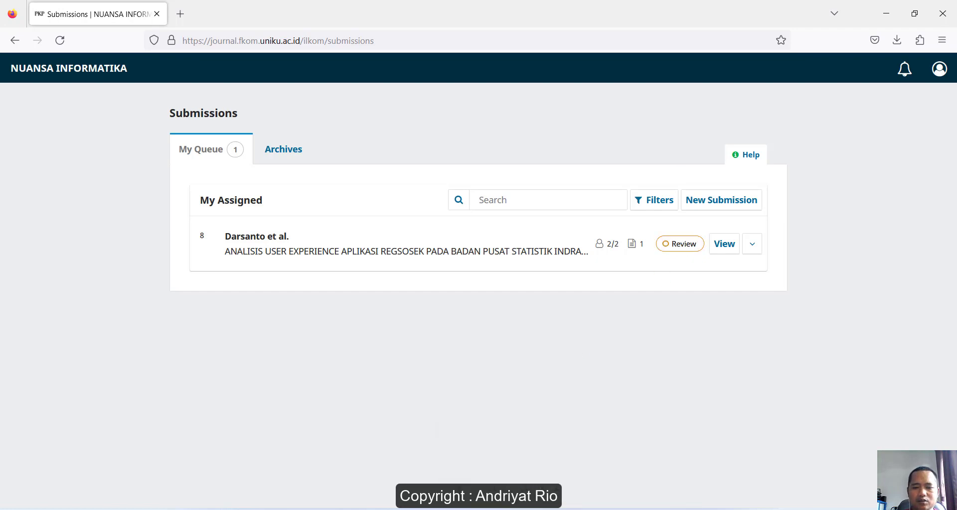
- In the green workflow sticky note, add a 'Hasil Revisi Author -->' line below Revision Required
{"action": "mouse_move", "coordinate": [498, 509]}
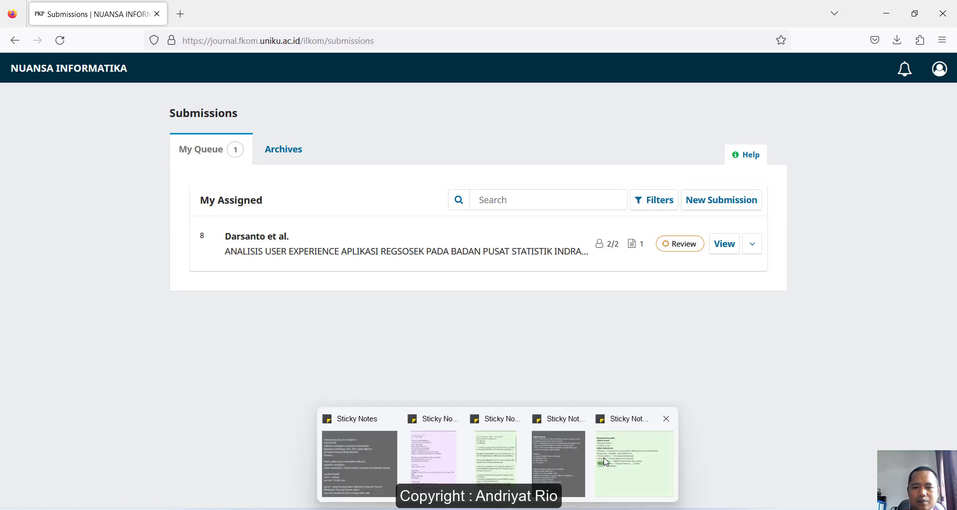
{"action": "left_click", "coordinate": [634, 464]}
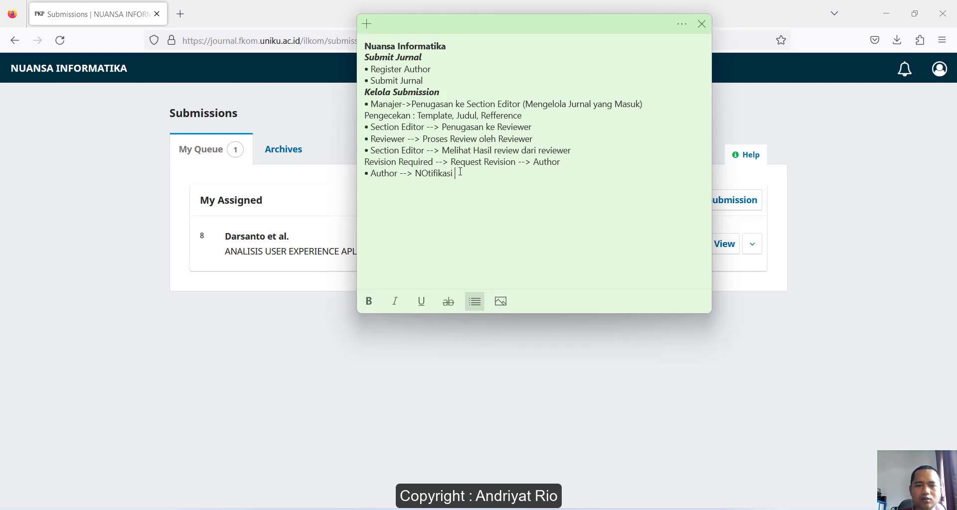
{"action": "triple_click", "coordinate": [372, 150]}
{"action": "left_click", "coordinate": [413, 152]}
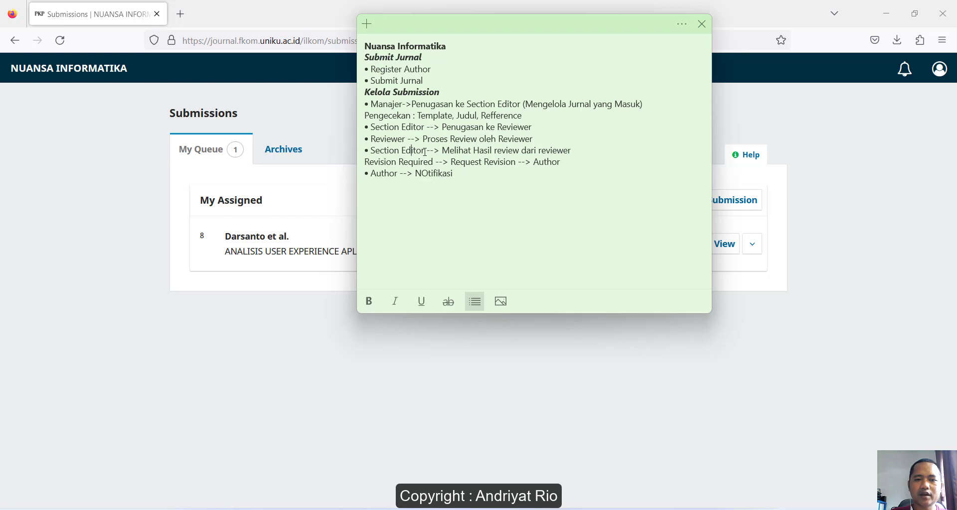
{"action": "left_click", "coordinate": [429, 152]}
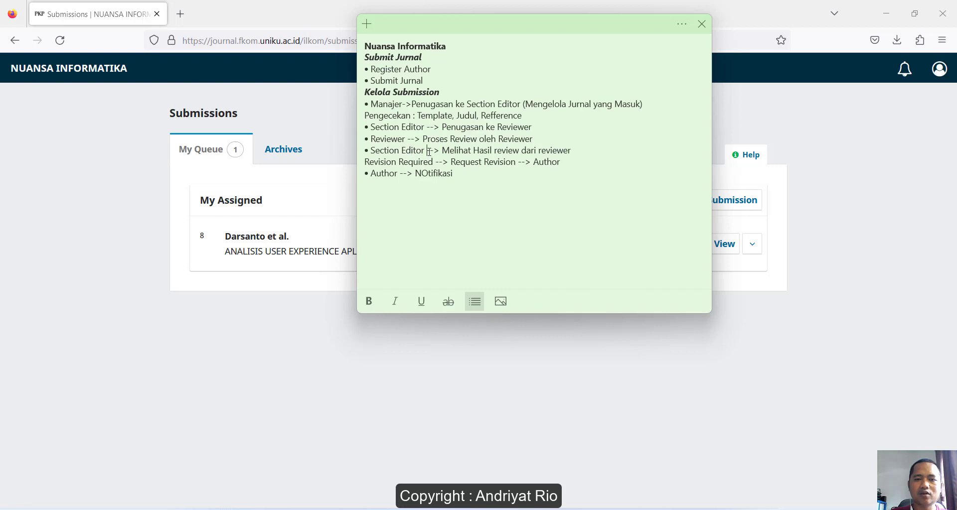
{"action": "left_click", "coordinate": [577, 160]}
{"action": "key", "text": "Return"}
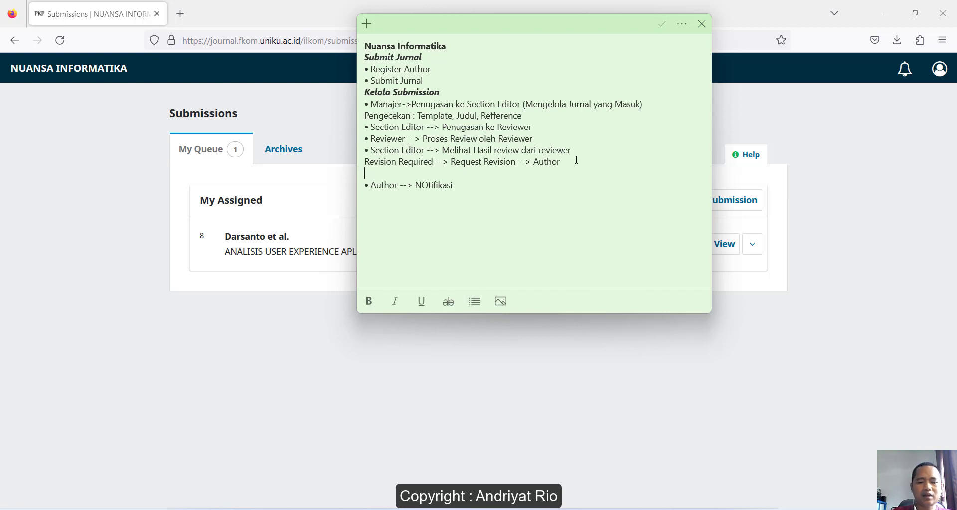
{"action": "type", "text": "Hasil Revisi Author -->"}
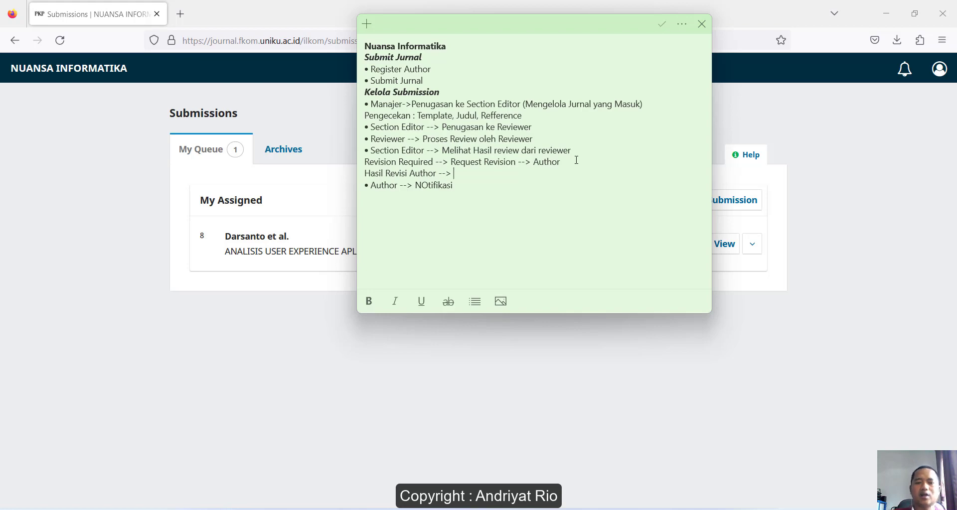
{"action": "left_click", "coordinate": [885, 12]}
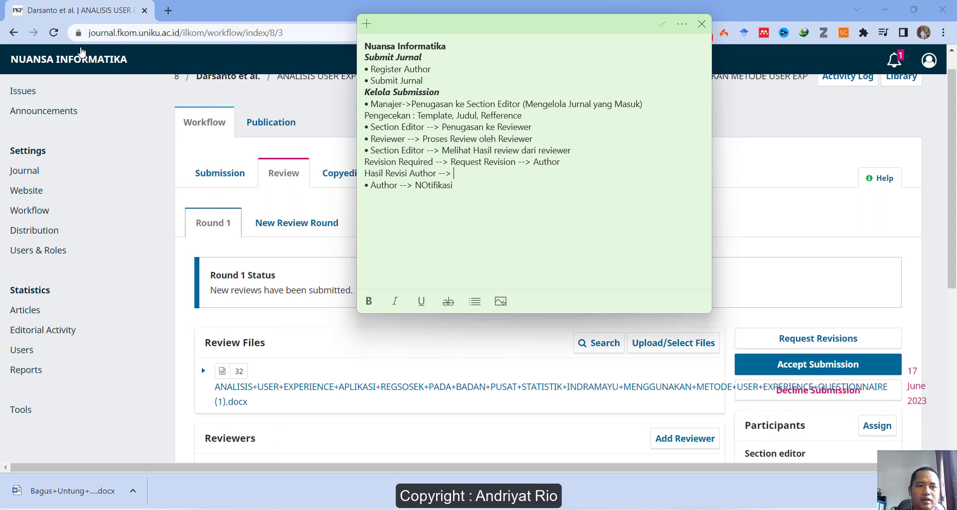
- Log back in with the saved editorial account and open the 11-item Submissions list
{"action": "left_click", "coordinate": [54, 33]}
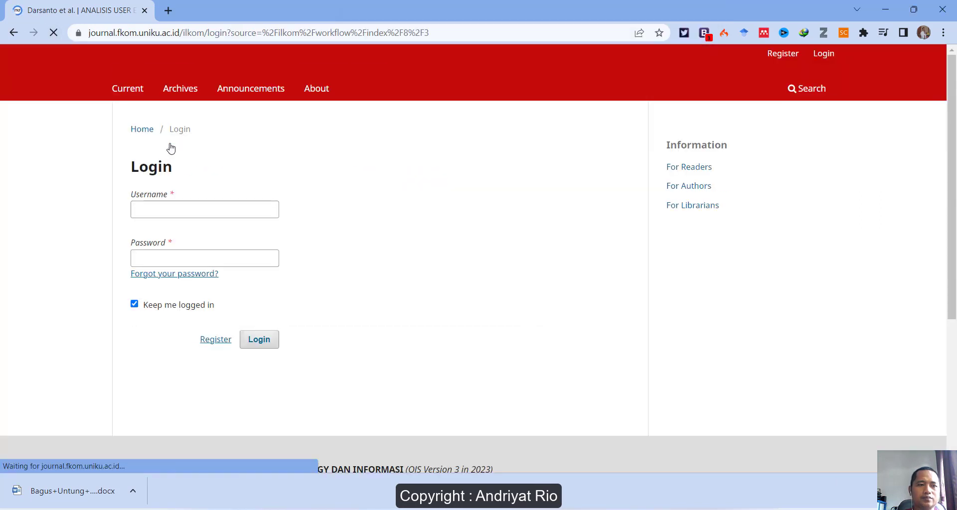
{"action": "left_click", "coordinate": [201, 248]}
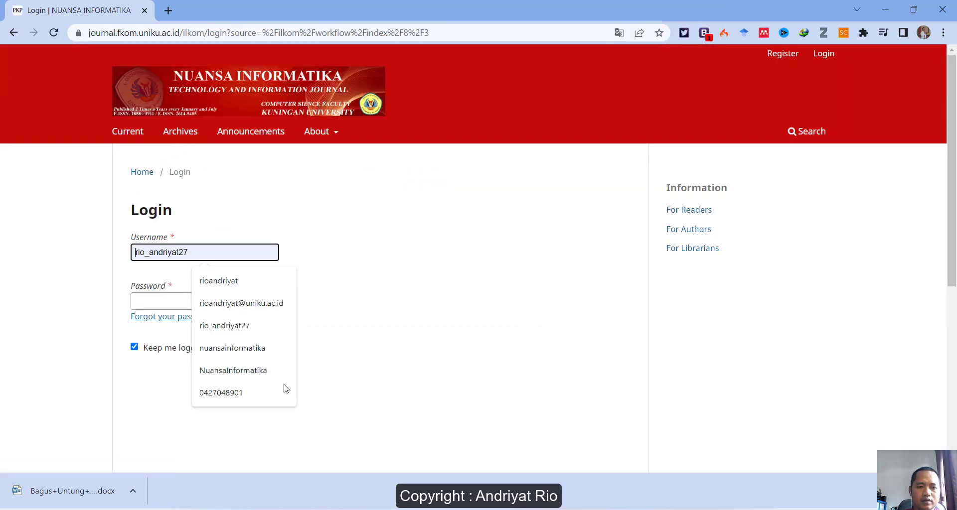
{"action": "left_click", "coordinate": [249, 357]}
{"action": "left_click", "coordinate": [180, 297]}
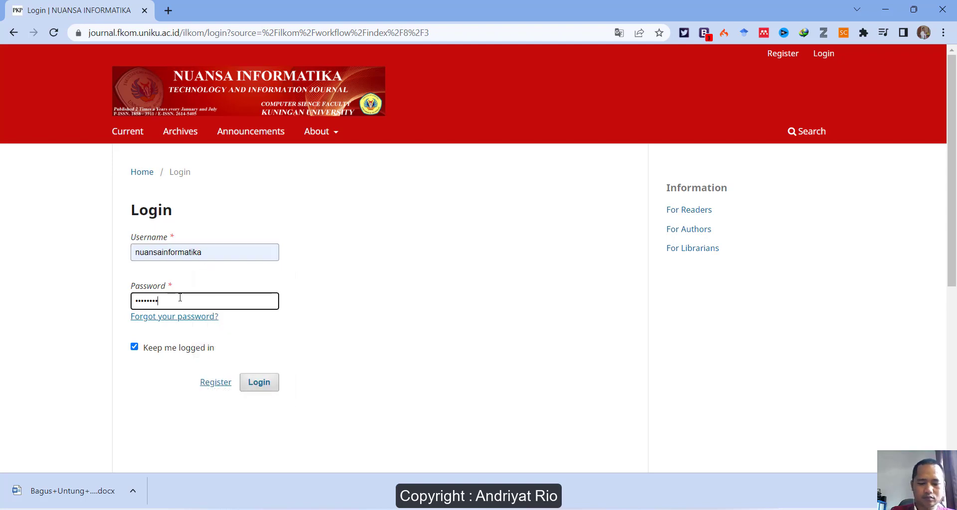
{"action": "key", "text": "Return"}
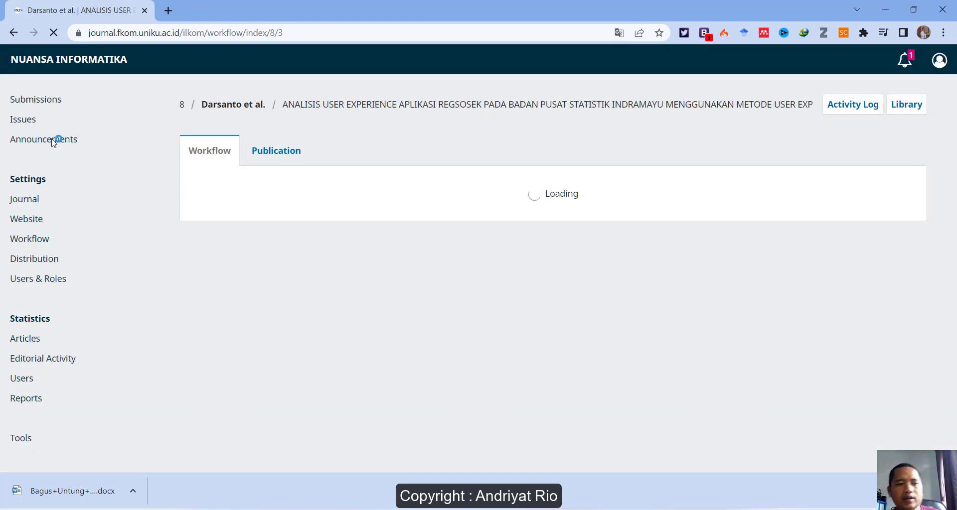
{"action": "left_click", "coordinate": [53, 102]}
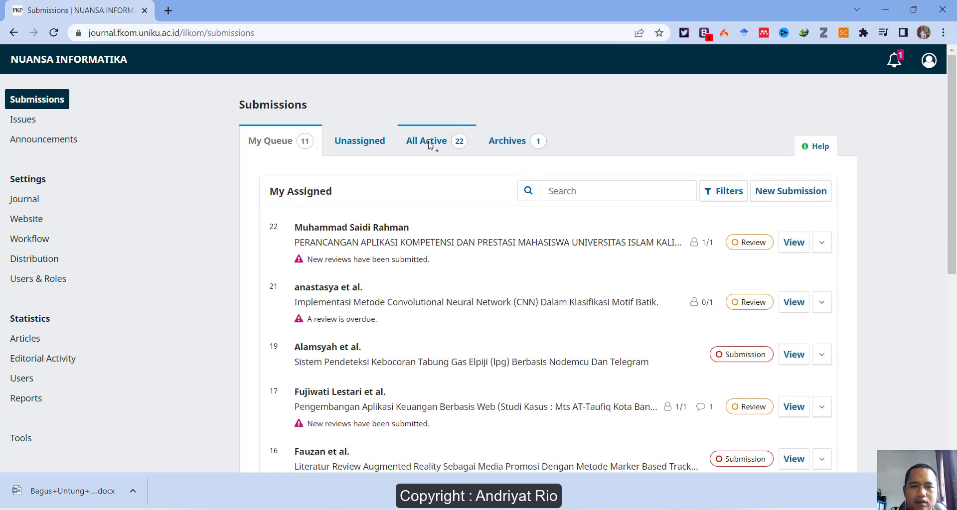
- Under All Active, open submission 8, which notes that revisions have been submitted
{"action": "left_click", "coordinate": [429, 145]}
{"action": "scroll", "coordinate": [506, 246], "scroll_direction": "down", "scroll_amount": 15}
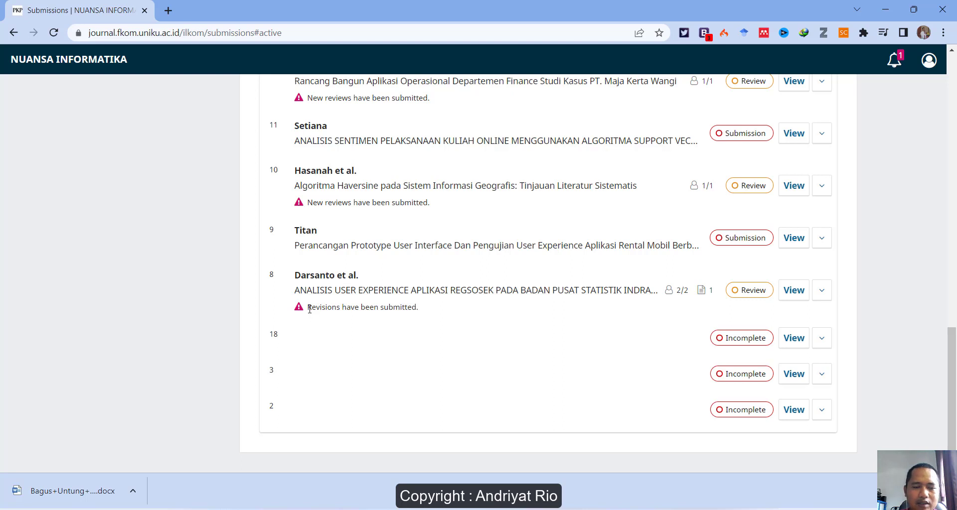
{"action": "left_click_drag", "start_coordinate": [310, 309], "coordinate": [433, 312]}
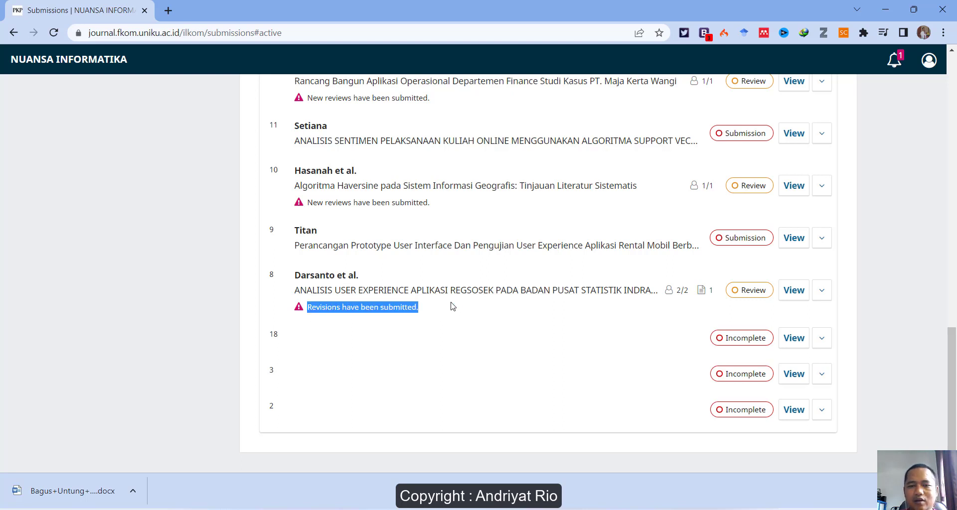
{"action": "left_click", "coordinate": [793, 291]}
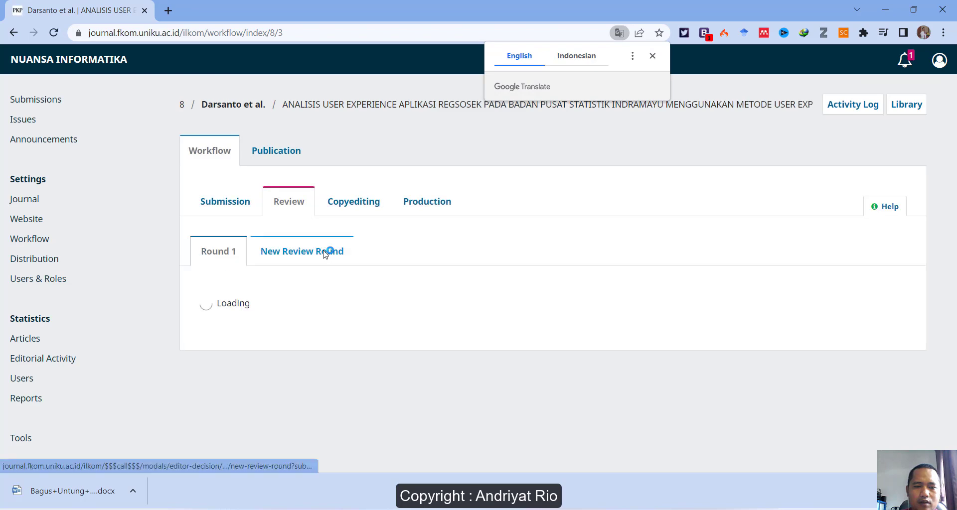
- Download the author's revised Revisi .docx file from the Revisions list
{"action": "scroll", "coordinate": [324, 254], "scroll_direction": "down", "scroll_amount": 4}
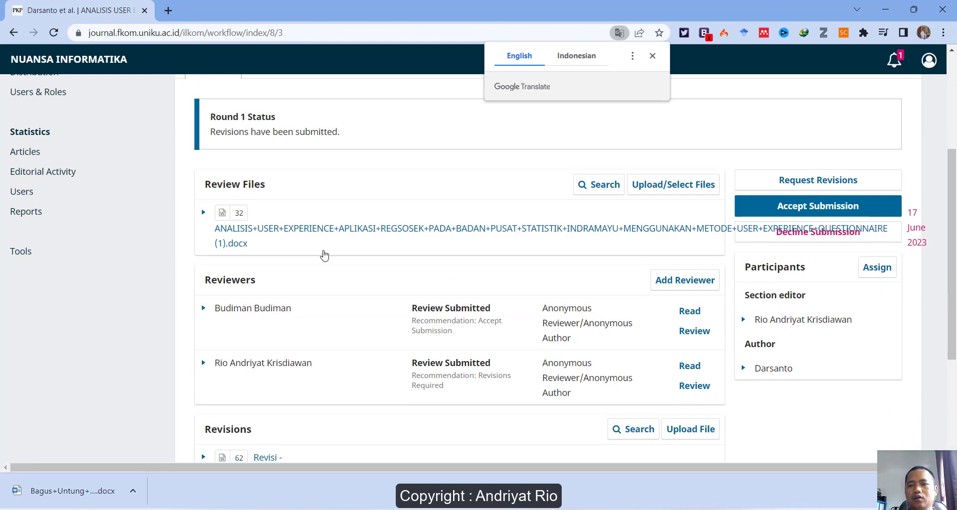
{"action": "scroll", "coordinate": [324, 256], "scroll_direction": "down", "scroll_amount": 3}
{"action": "scroll", "coordinate": [305, 254], "scroll_direction": "down", "scroll_amount": 1}
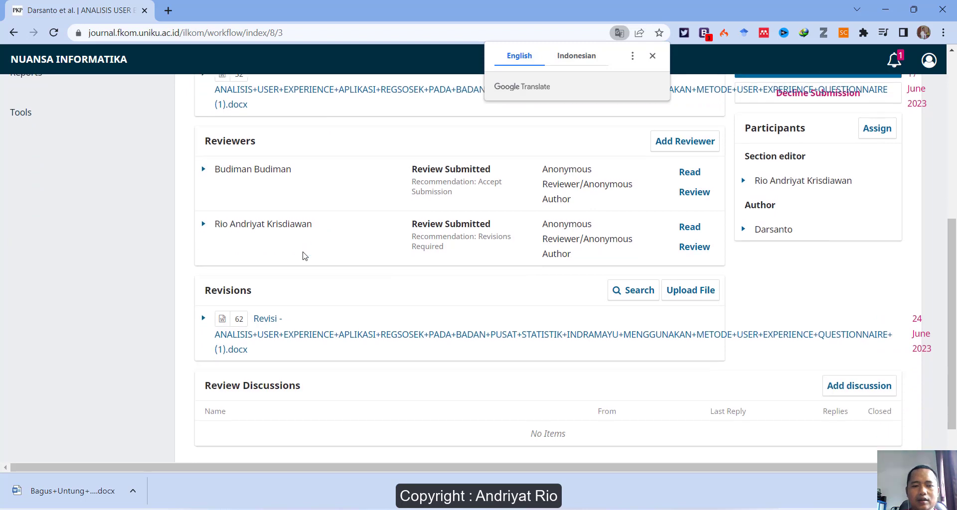
{"action": "left_click", "coordinate": [310, 294]}
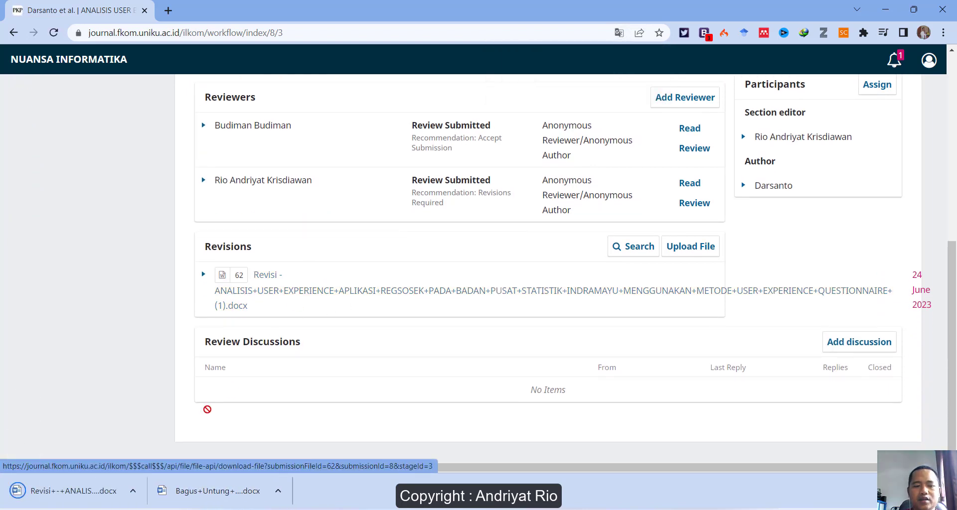
{"action": "left_click", "coordinate": [69, 493]}
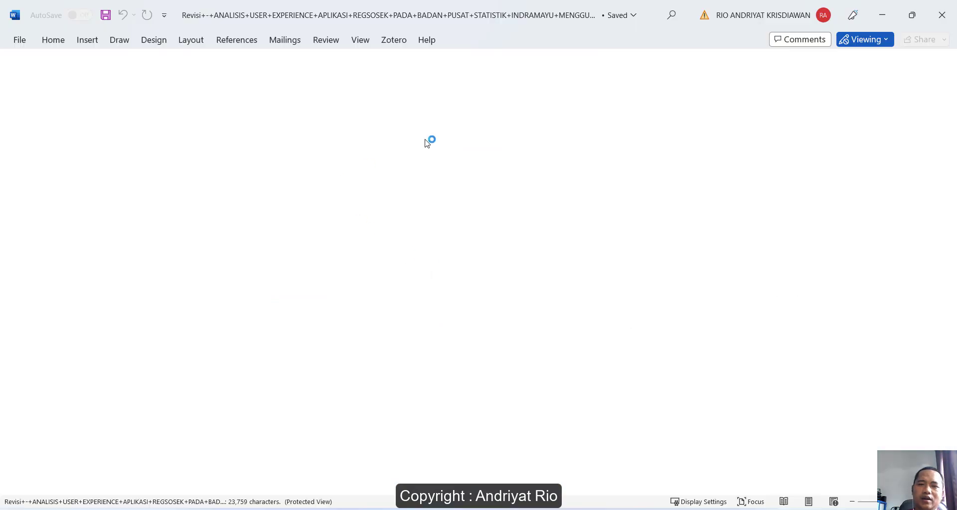
{"action": "scroll", "coordinate": [513, 244], "scroll_direction": "down", "scroll_amount": 1}
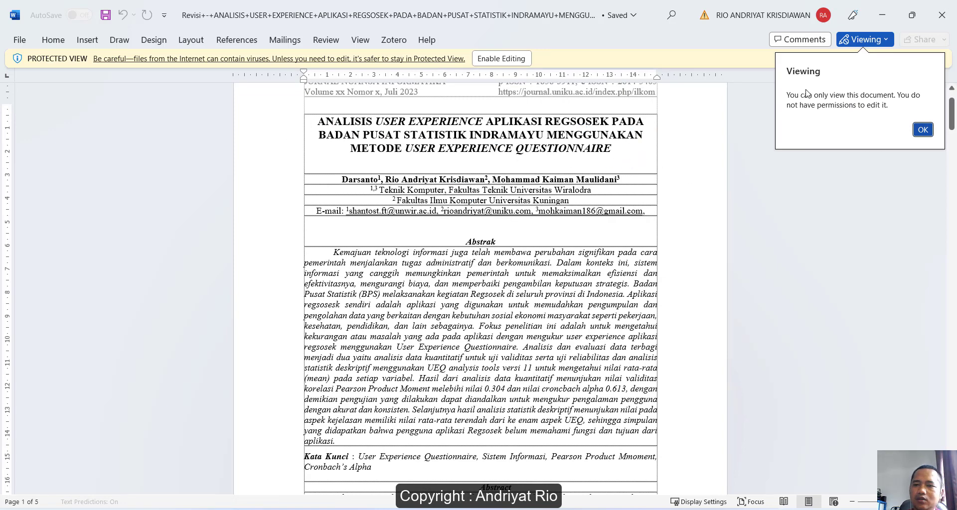
{"action": "left_click", "coordinate": [941, 16]}
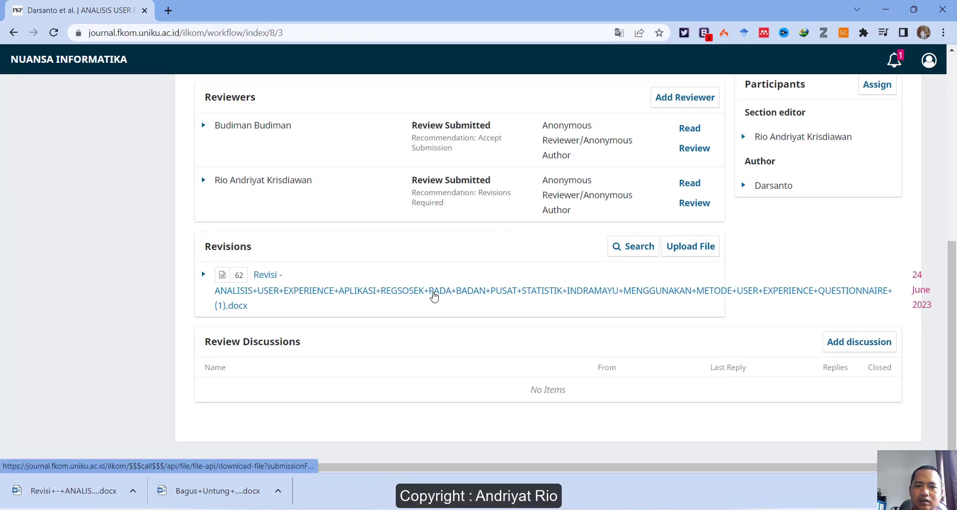
- Attempt New Review Round, dismiss the no-access alert, and reload submission 8's workflow page
{"action": "scroll", "coordinate": [434, 296], "scroll_direction": "up", "scroll_amount": 3}
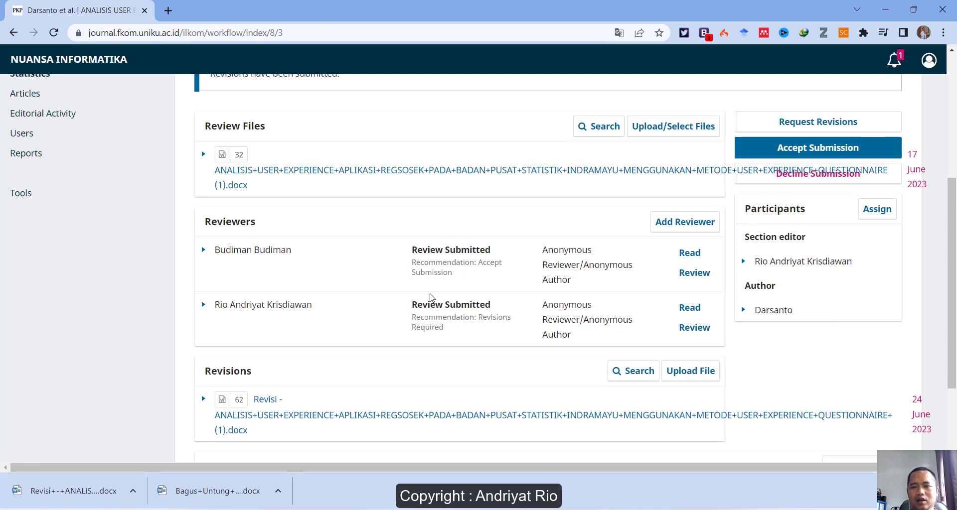
{"action": "scroll", "coordinate": [431, 298], "scroll_direction": "up", "scroll_amount": 5}
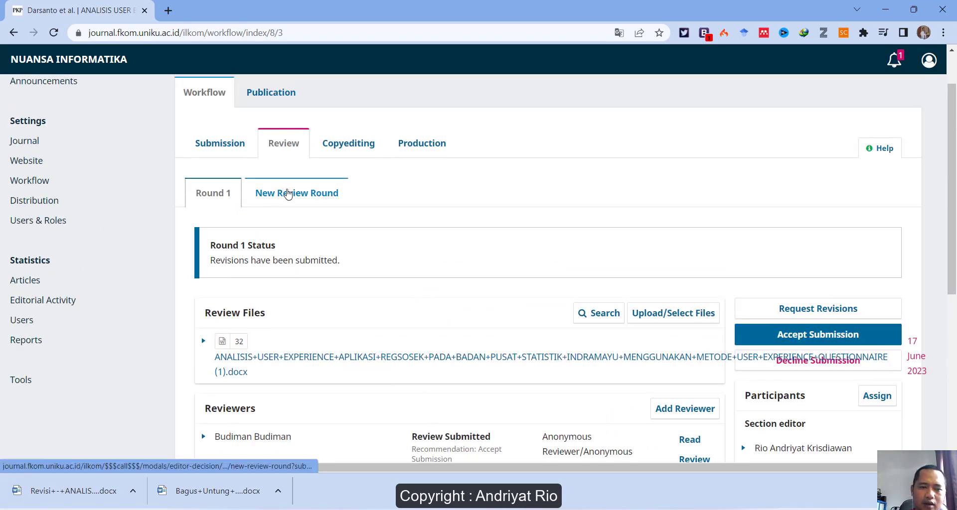
{"action": "left_click", "coordinate": [314, 195]}
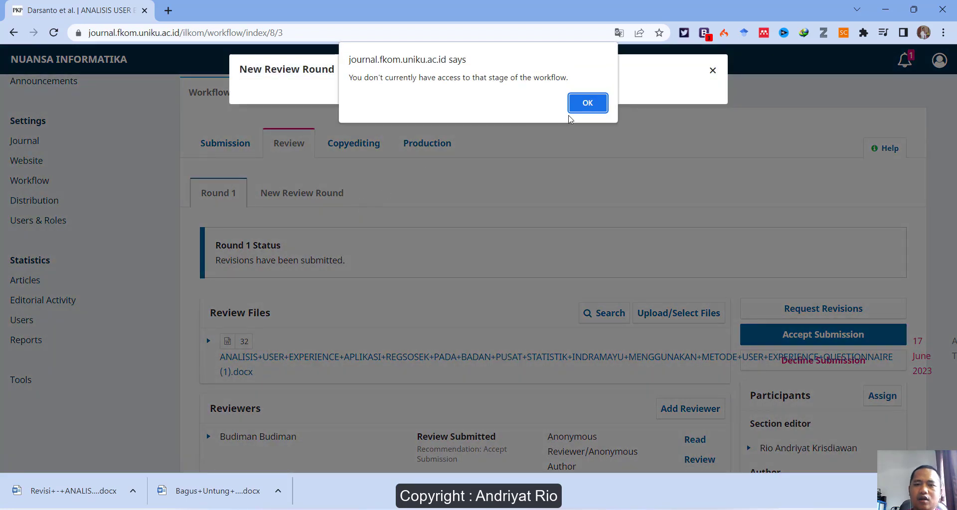
{"action": "left_click", "coordinate": [591, 104]}
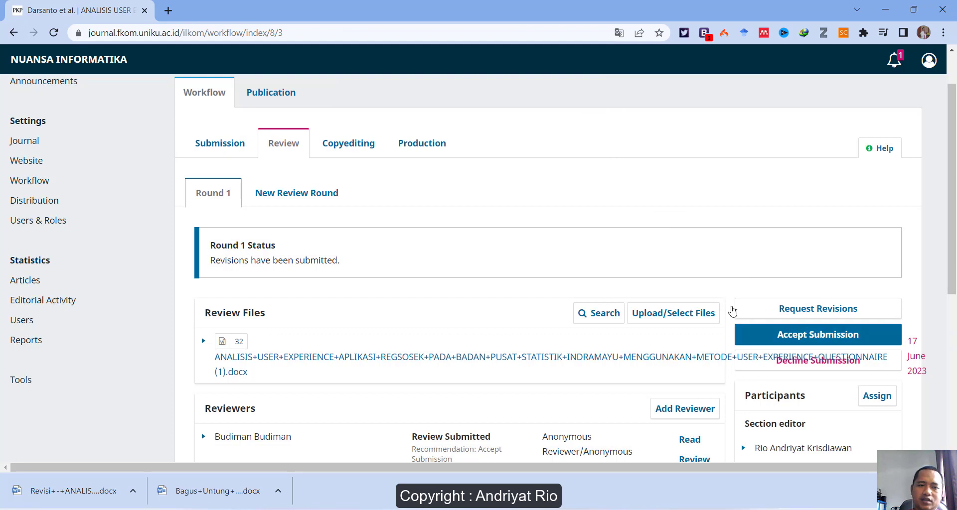
{"action": "left_click", "coordinate": [54, 33]}
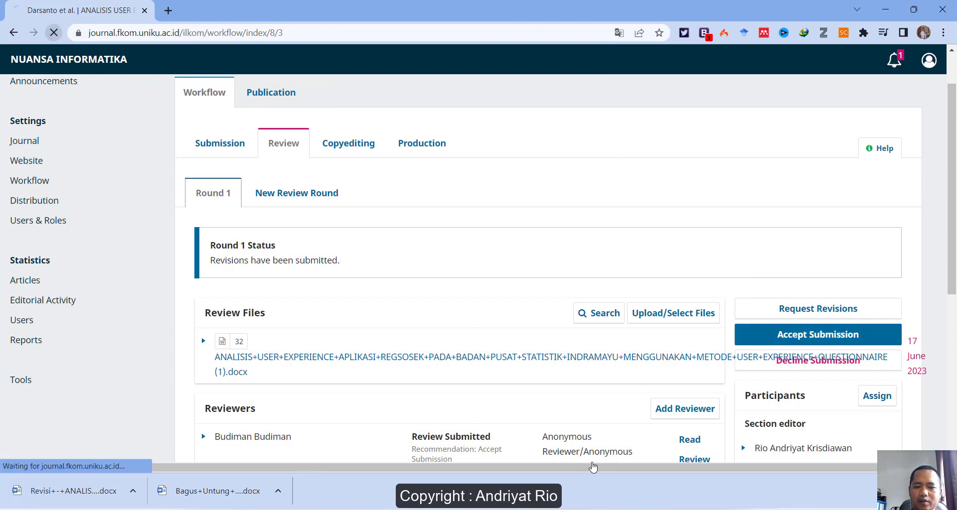
- Add 'Sudah sesuai --> Accepted' and 'Belum sesuai / Perlu di review kembali --> Review Round 2' to the note
{"action": "left_click", "coordinate": [609, 464]}
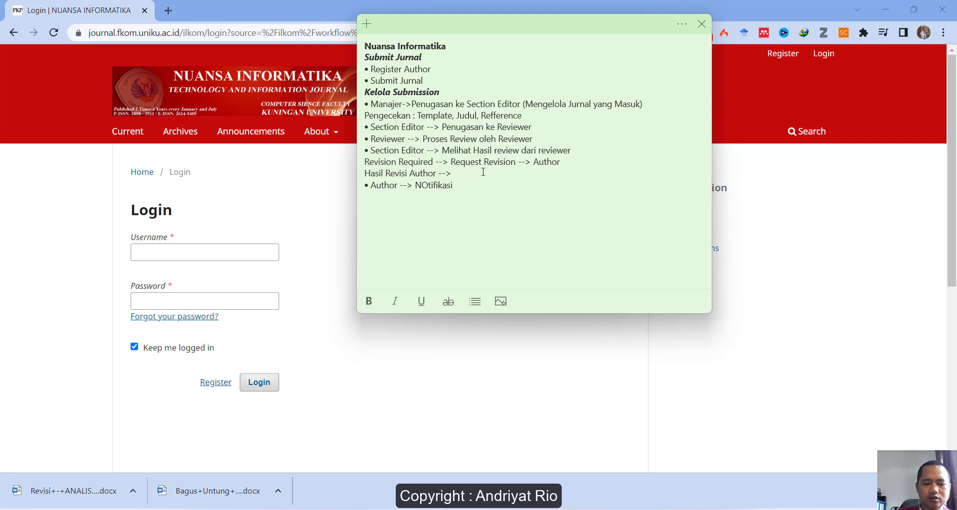
{"action": "type", "text": "uda"}
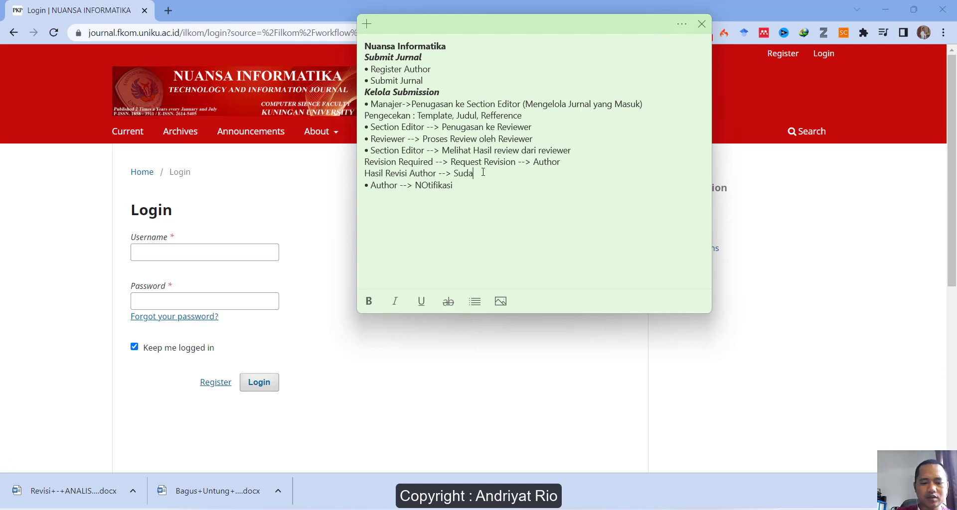
{"action": "type", "text": "h sesuai --"}
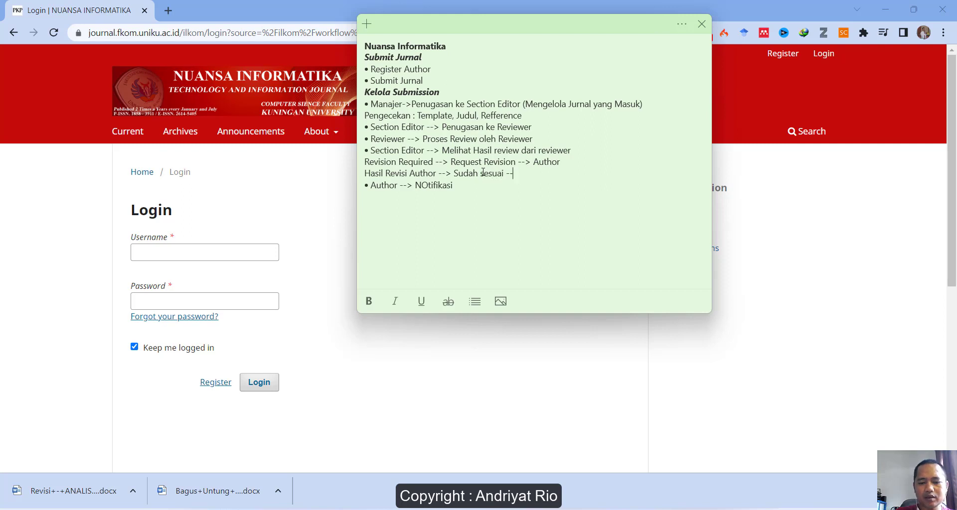
{"action": "type", "text": "> Acce"}
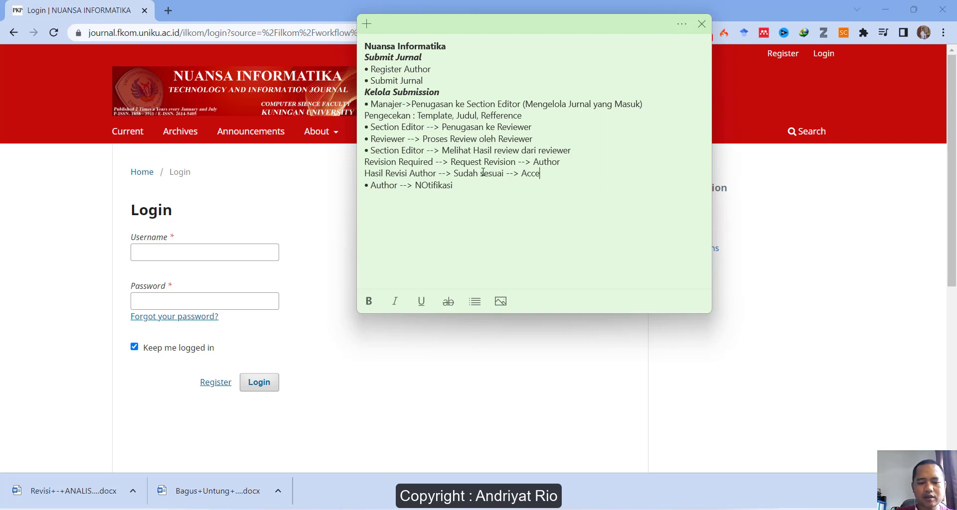
{"action": "type", "text": "pted"}
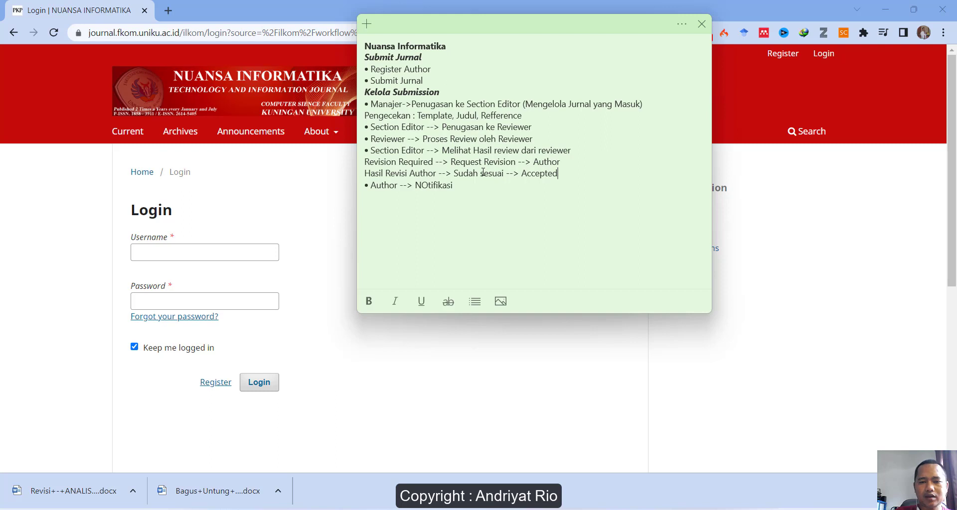
{"action": "key", "text": "Return"}
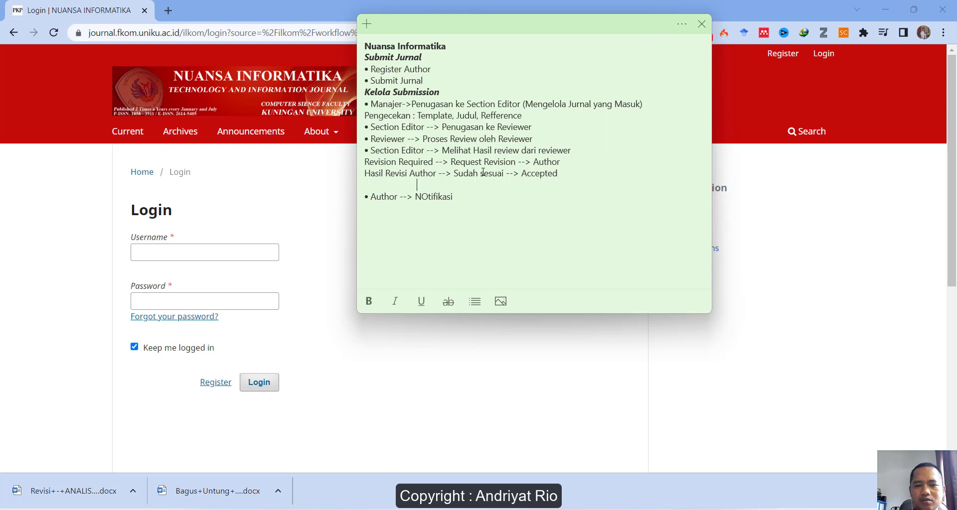
{"action": "type", "text": "Belum sesuai /"}
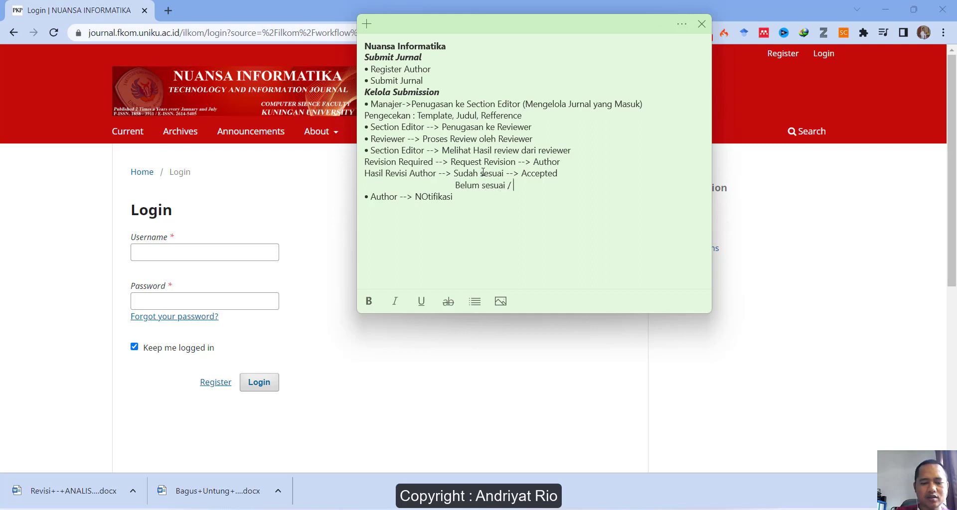
{"action": "key", "text": "BackSpace"}
{"action": "key", "text": "BackSpace"}
{"action": "key", "text": "BackSpace"}
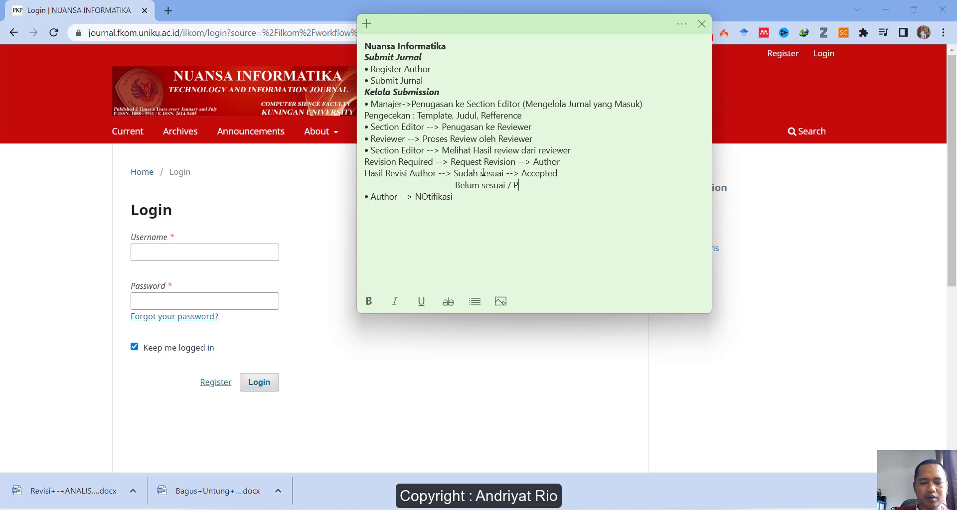
{"action": "type", "text": "Perlu di revi"}
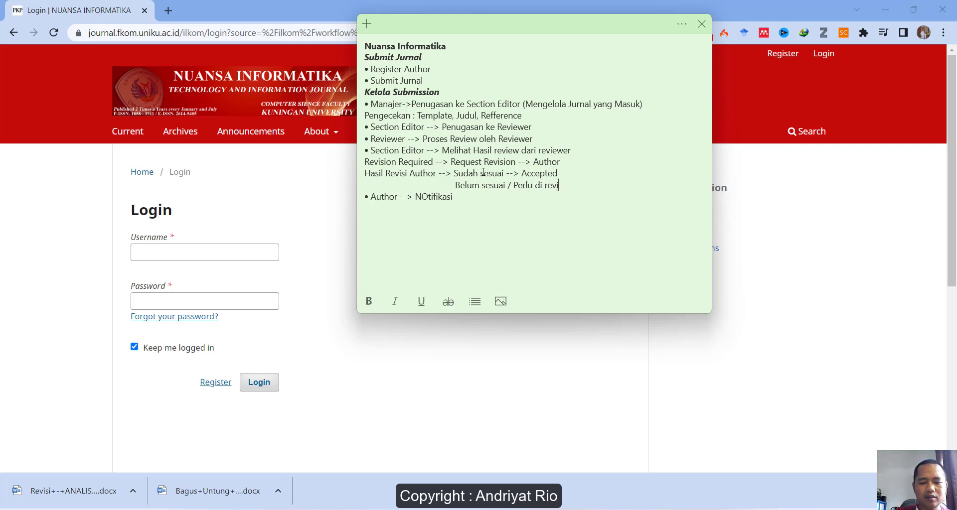
{"action": "type", "text": "ew kembali"}
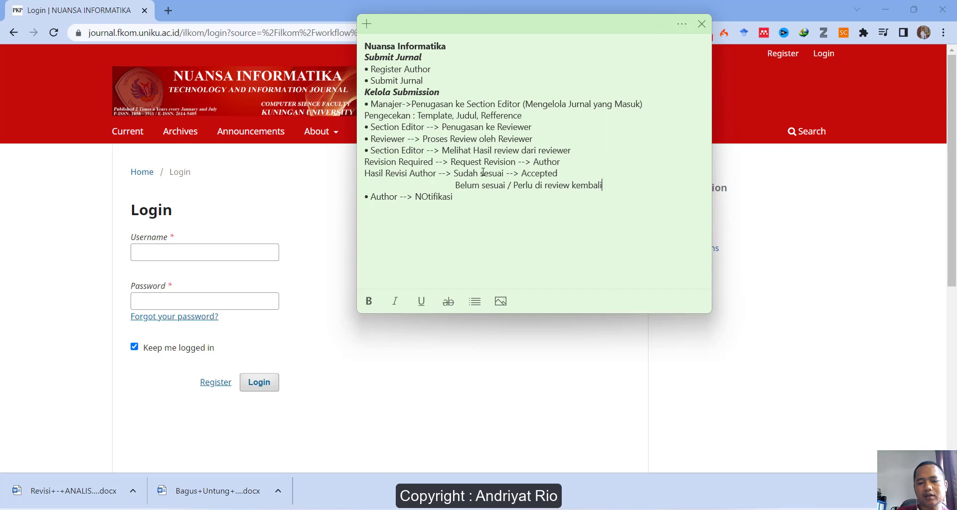
{"action": "type", "text": " --> "}
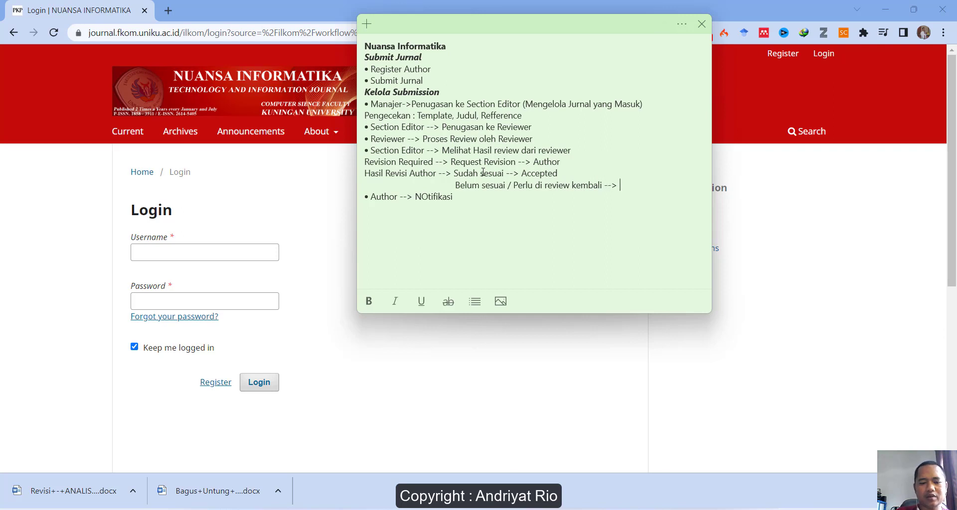
{"action": "type", "text": "Re"}
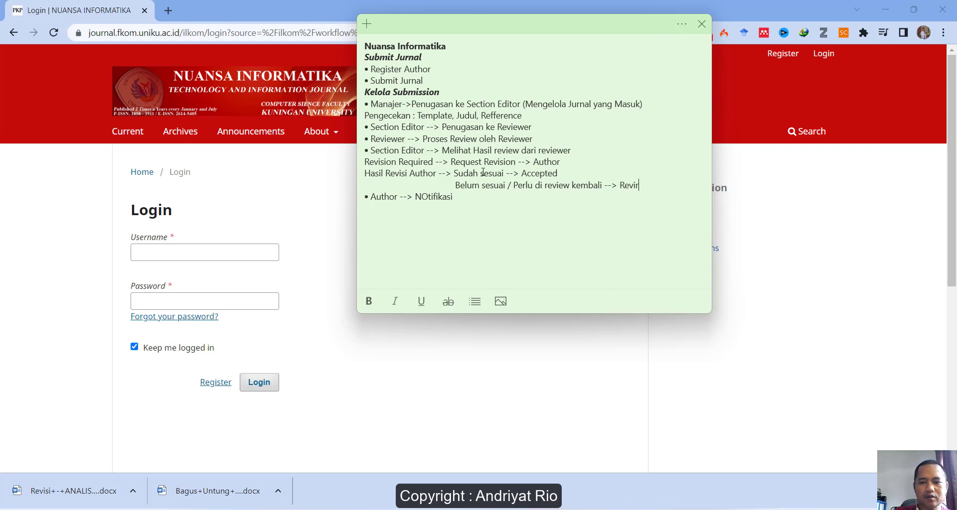
{"action": "type", "text": "view "}
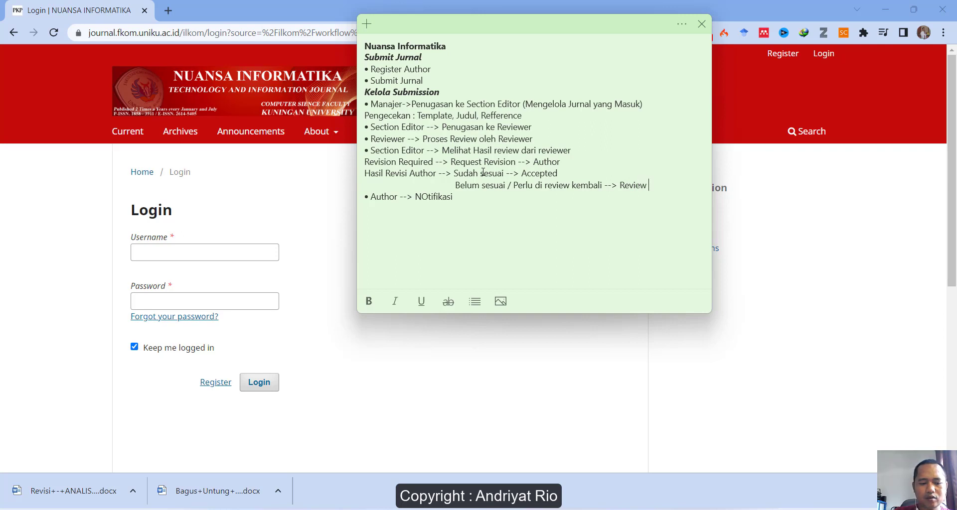
{"action": "type", "text": "Round "}
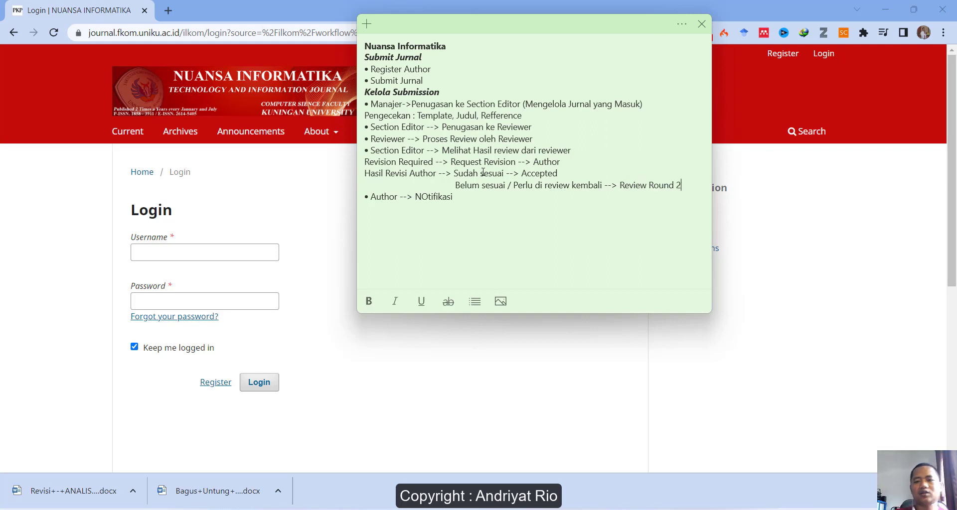
{"action": "type", "text": "2,"}
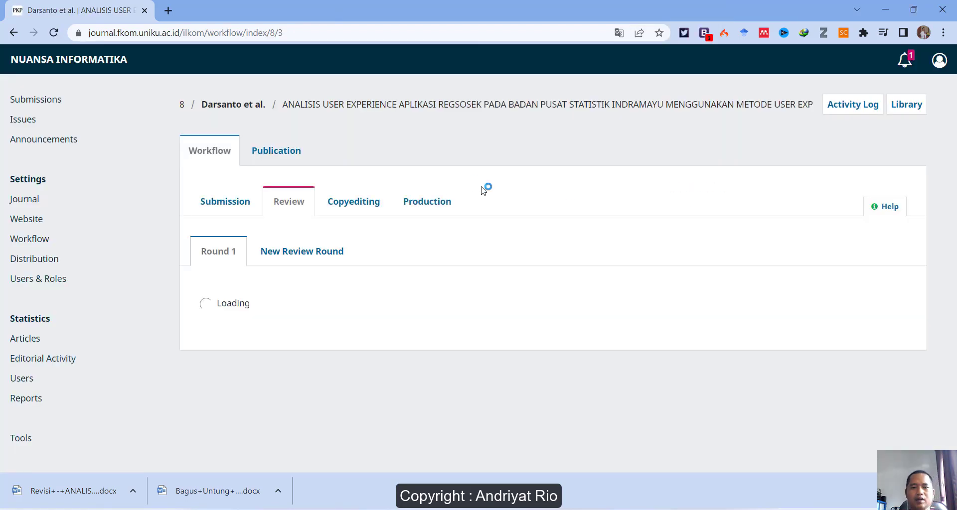
{"action": "scroll", "coordinate": [485, 199], "scroll_direction": "down", "scroll_amount": 4}
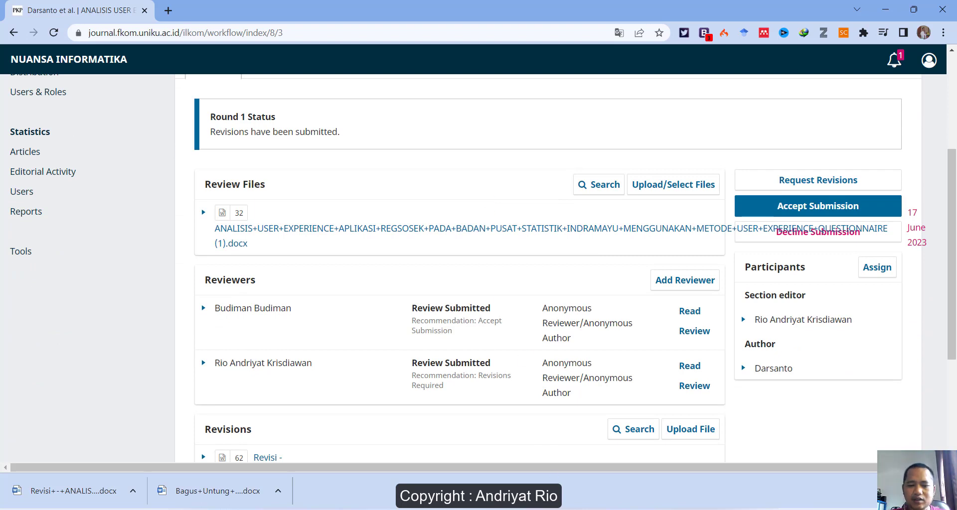
{"action": "mouse_move", "coordinate": [498, 509]}
{"action": "left_click", "coordinate": [622, 461]}
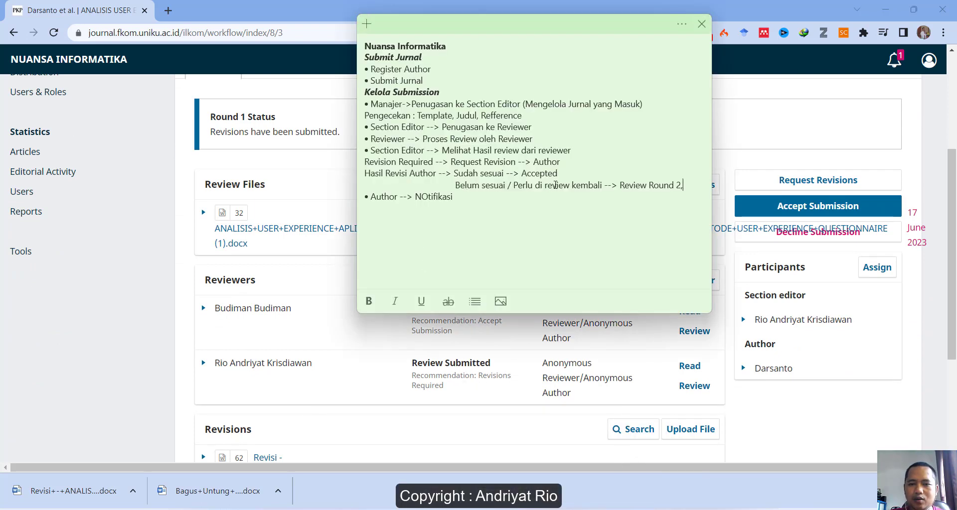
{"action": "left_click_drag", "start_coordinate": [558, 185], "coordinate": [598, 186]}
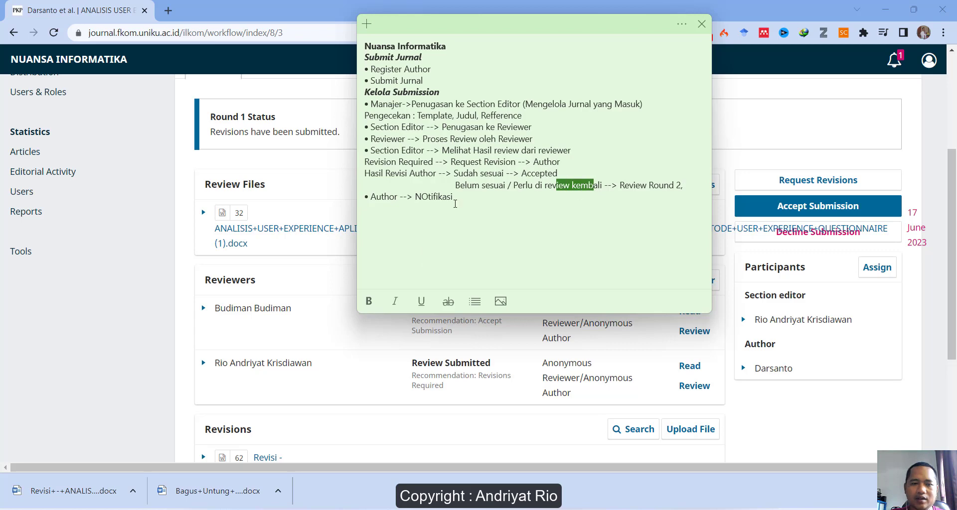
{"action": "left_click", "coordinate": [148, 234]}
{"action": "scroll", "coordinate": [288, 201], "scroll_direction": "up", "scroll_amount": 2}
{"action": "left_click", "coordinate": [275, 209]}
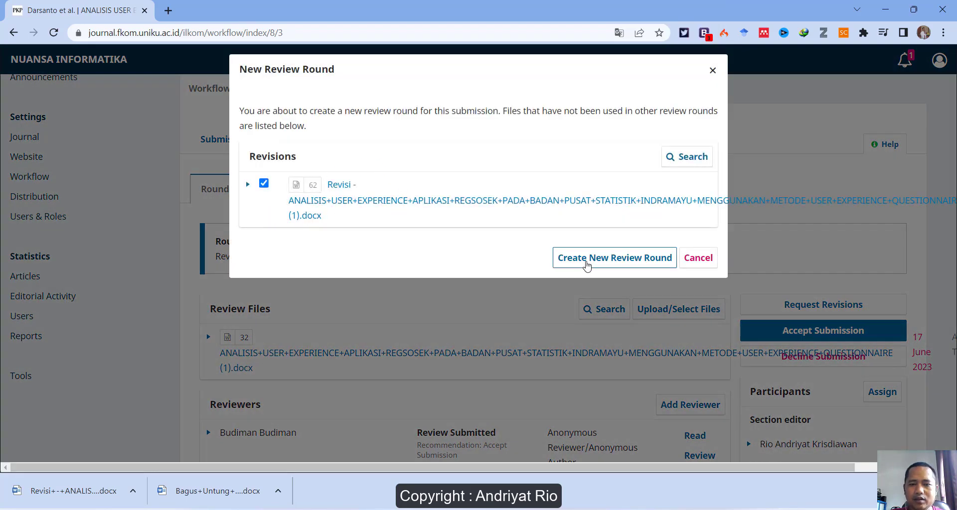
{"action": "left_click", "coordinate": [713, 70]}
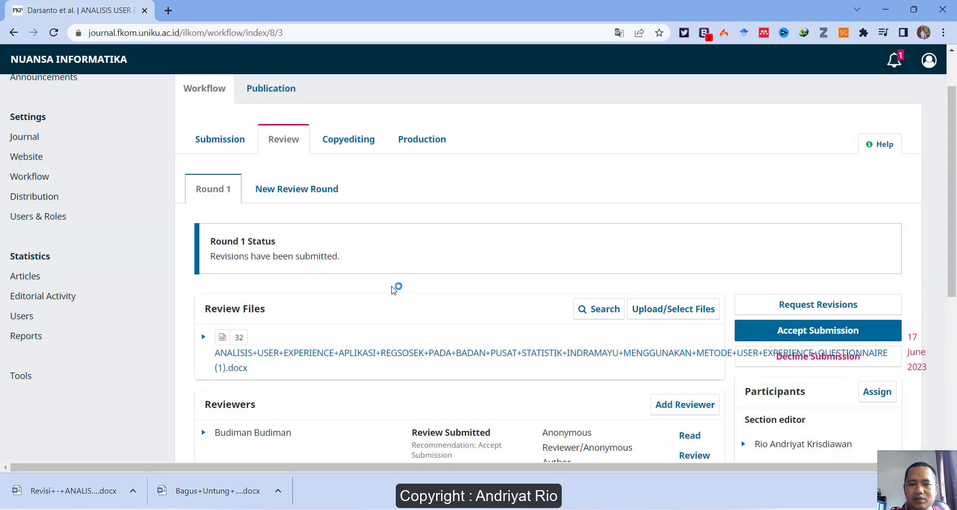
{"action": "scroll", "coordinate": [497, 307], "scroll_direction": "down", "scroll_amount": 2}
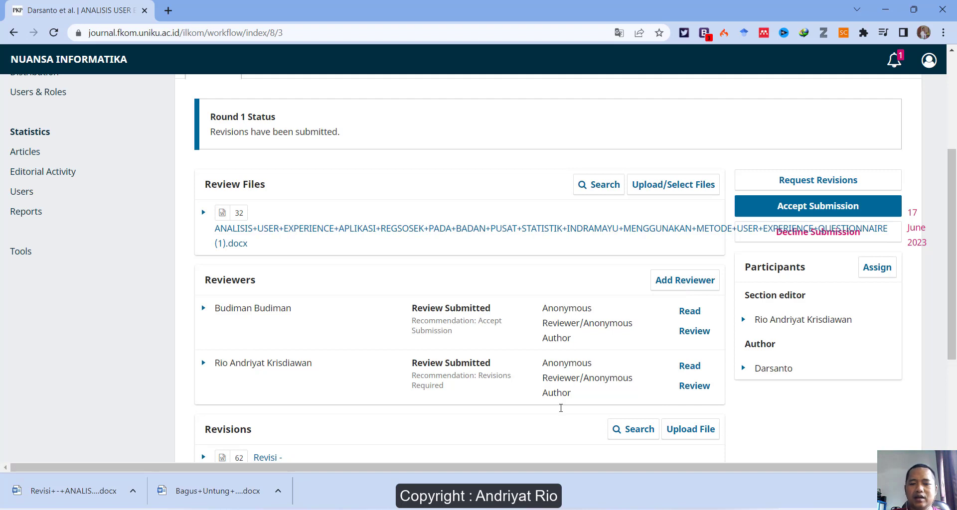
{"action": "mouse_move", "coordinate": [497, 509]}
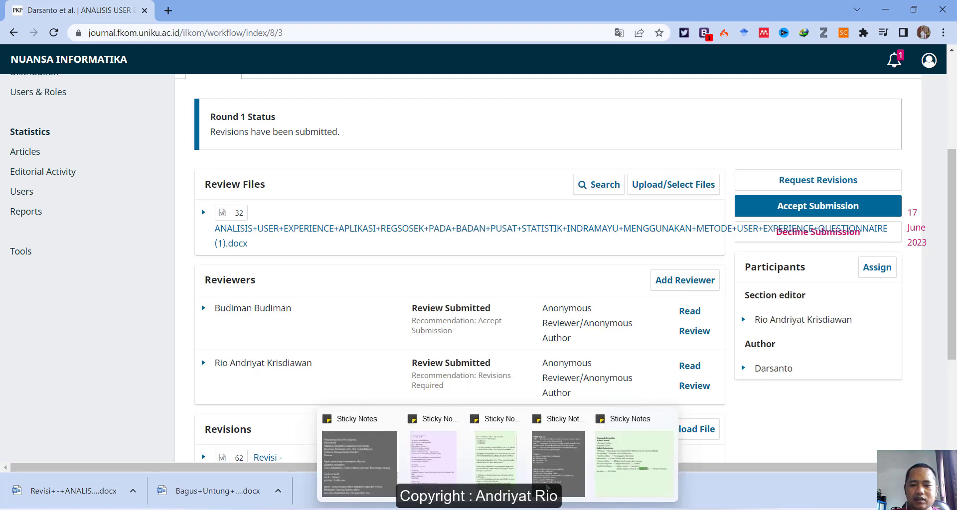
- Check 'Accepted' in the workflow note, then choose Accept Submission for submission 8
{"action": "left_click", "coordinate": [636, 454]}
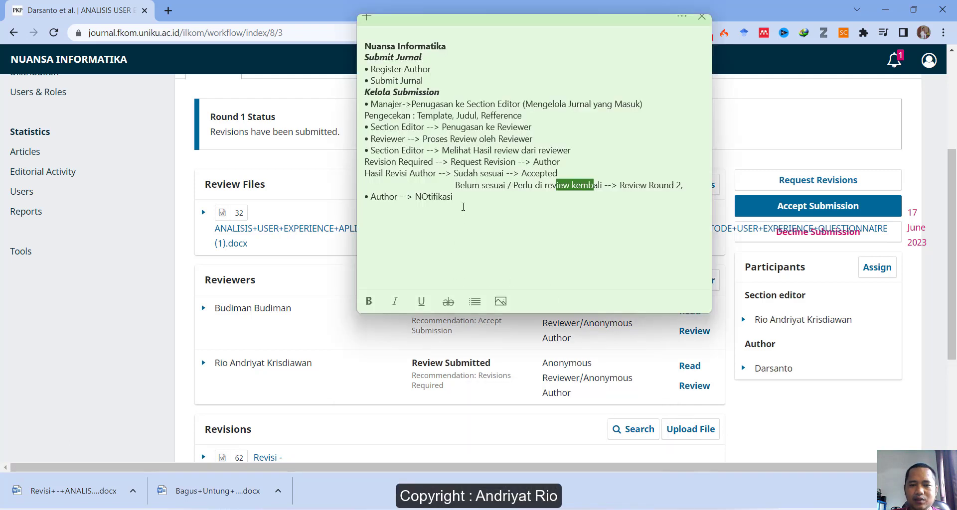
{"action": "double_click", "coordinate": [544, 173]}
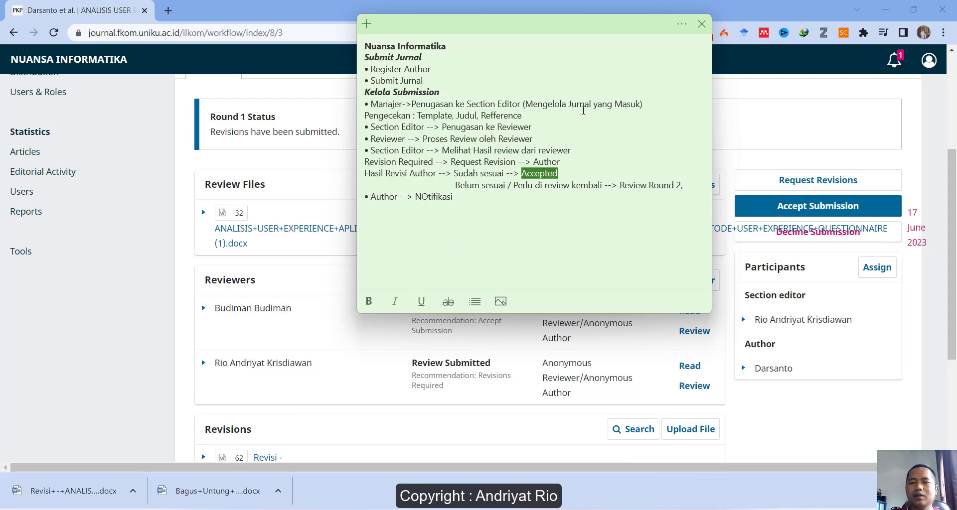
{"action": "left_click", "coordinate": [766, 105]}
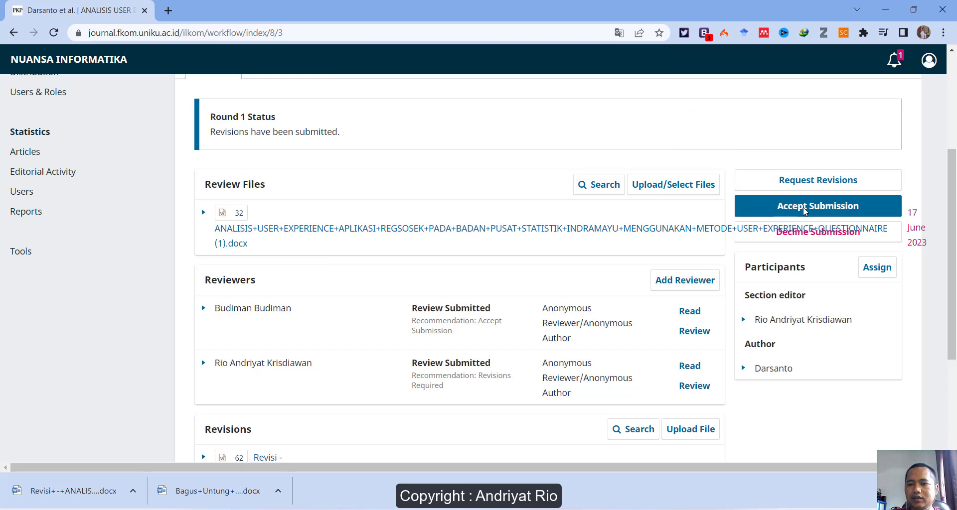
{"action": "scroll", "coordinate": [509, 188], "scroll_direction": "up", "scroll_amount": 4}
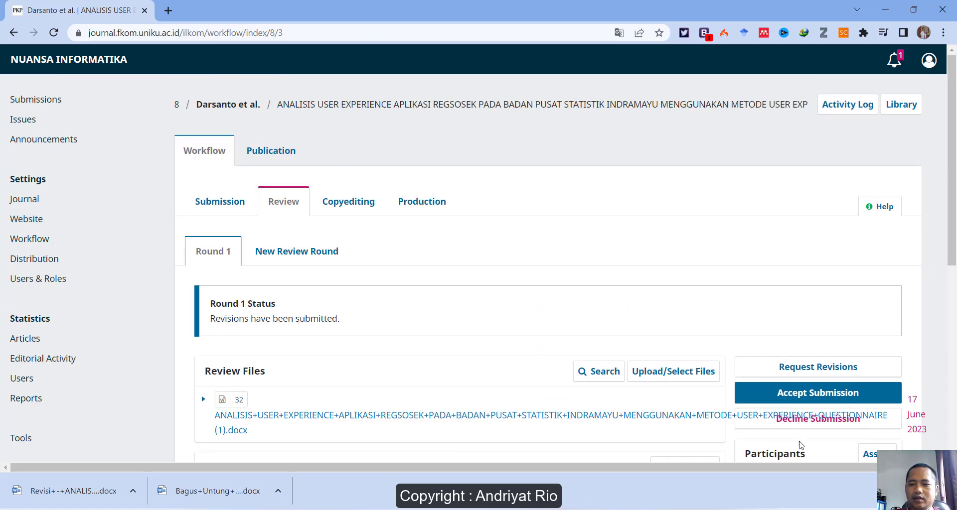
{"action": "scroll", "coordinate": [698, 344], "scroll_direction": "down", "scroll_amount": 4}
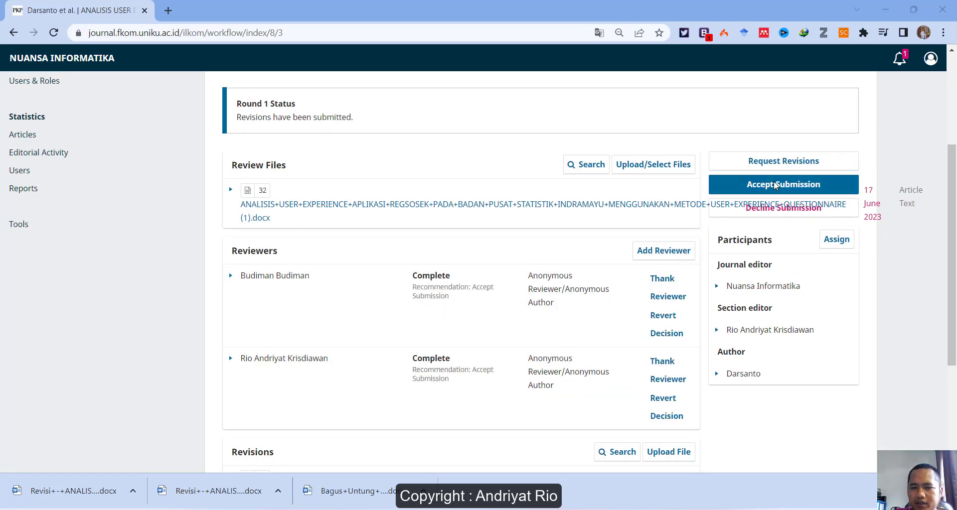
{"action": "left_click", "coordinate": [773, 182]}
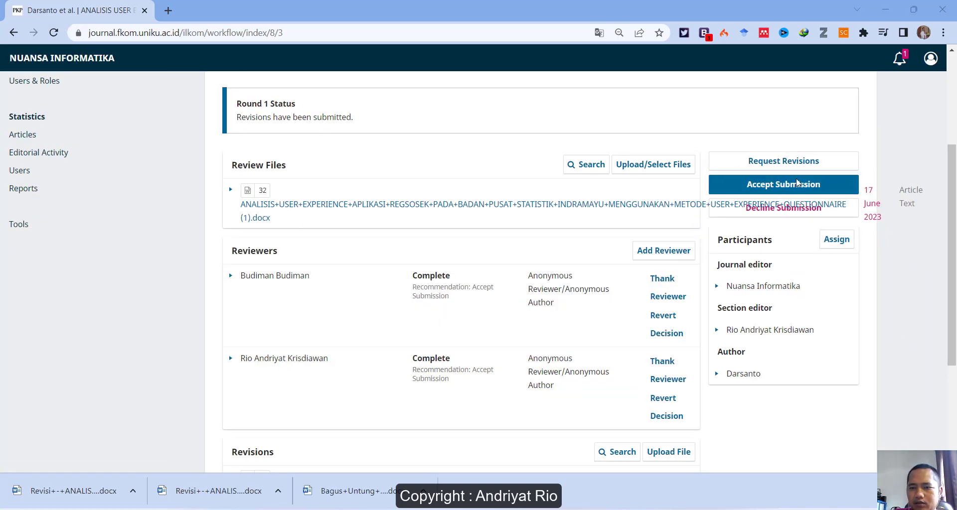
- In Accept Submission, keep the email notification and share only revised file 62, not file 61, with the authors
{"action": "left_click", "coordinate": [769, 184]}
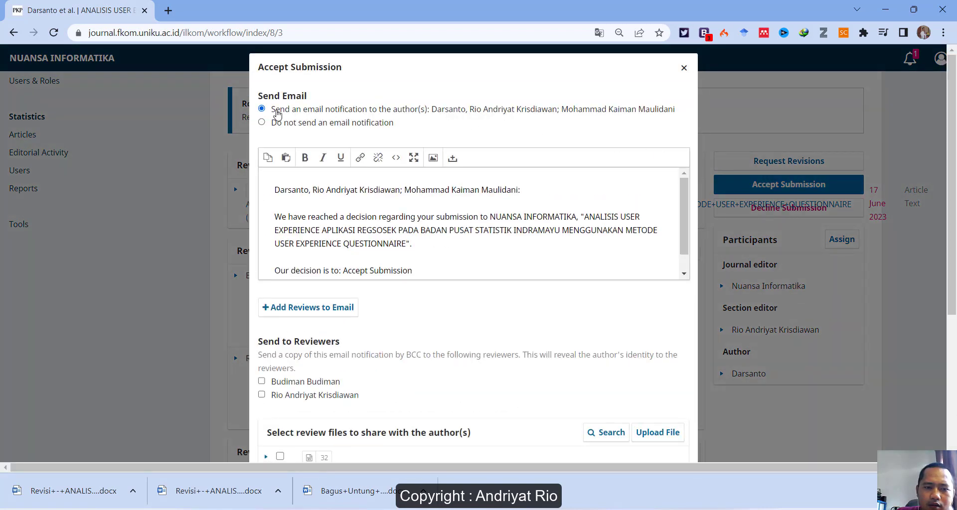
{"action": "scroll", "coordinate": [380, 252], "scroll_direction": "down", "scroll_amount": 1}
{"action": "scroll", "coordinate": [378, 251], "scroll_direction": "up", "scroll_amount": 1}
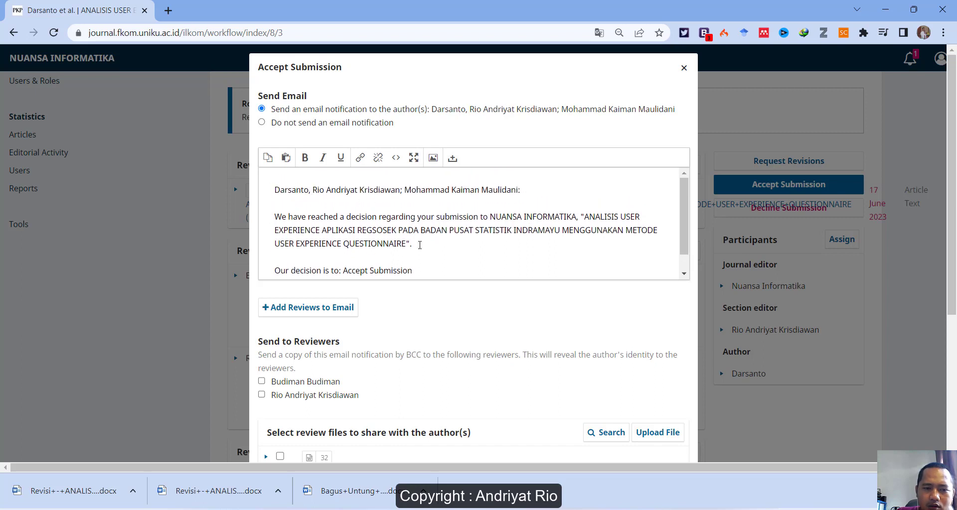
{"action": "scroll", "coordinate": [419, 245], "scroll_direction": "down", "scroll_amount": 1}
{"action": "left_click_drag", "start_coordinate": [426, 250], "coordinate": [346, 244]}
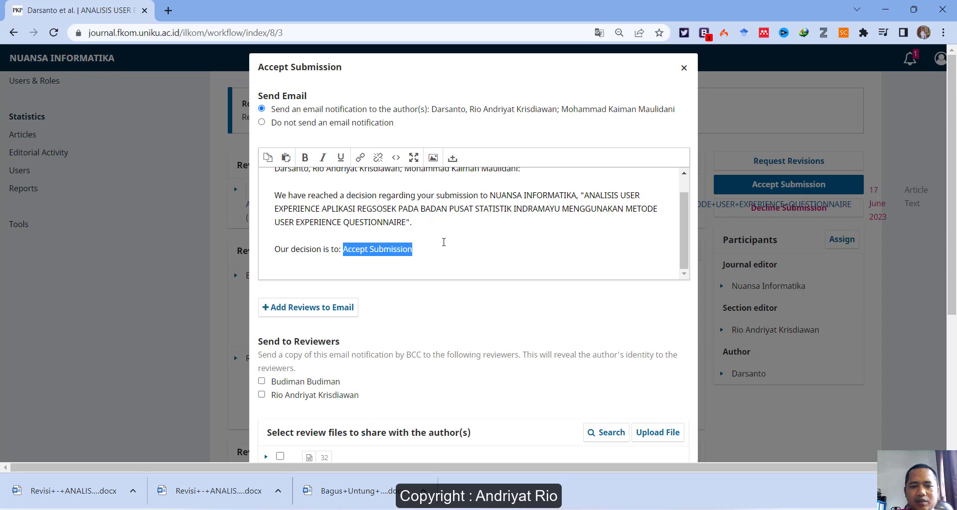
{"action": "scroll", "coordinate": [444, 242], "scroll_direction": "down", "scroll_amount": 5}
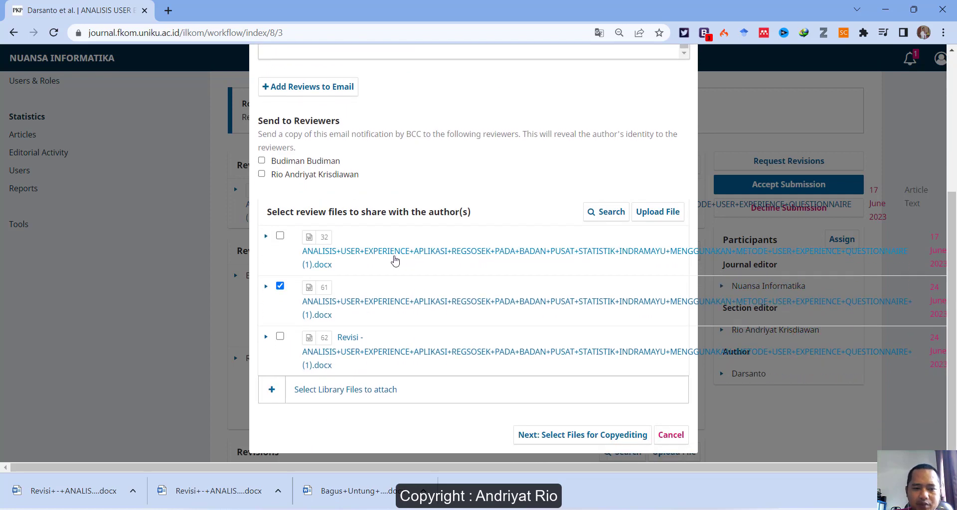
{"action": "left_click", "coordinate": [280, 287]}
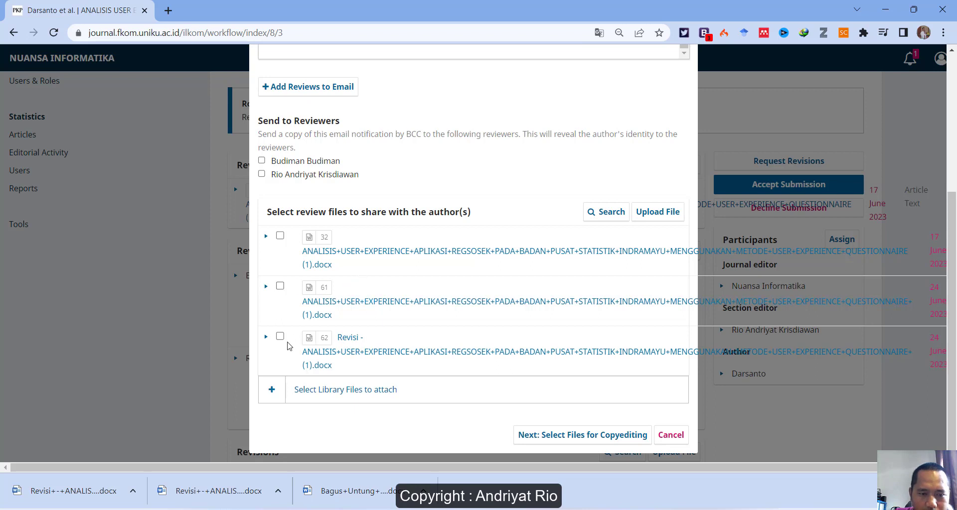
{"action": "left_click", "coordinate": [280, 336]}
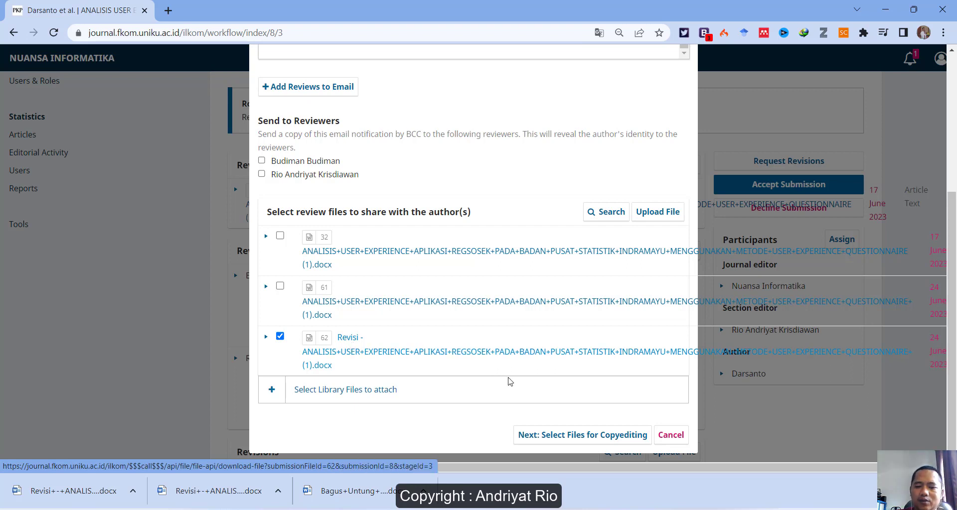
{"action": "left_click", "coordinate": [563, 436]}
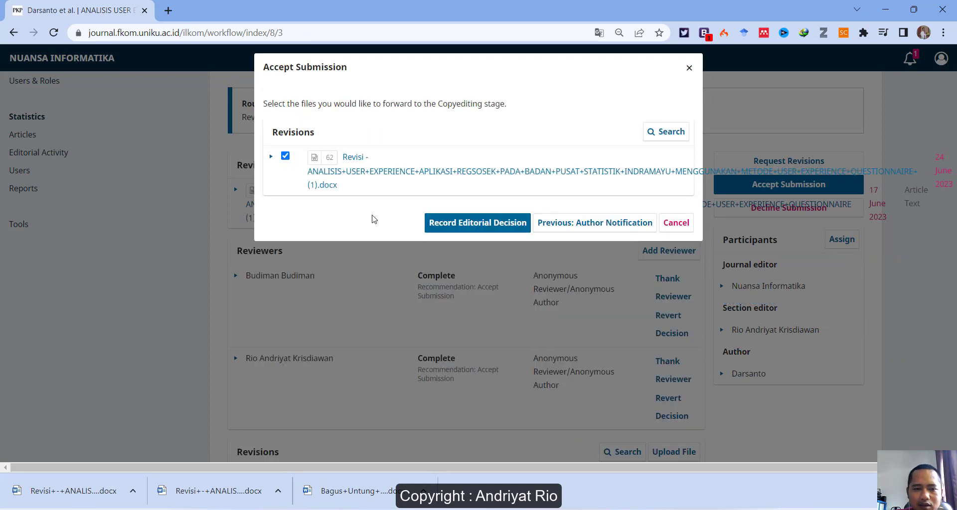
- Record the accept decision so submission 8 moves to Copyediting, then dismiss the downloads bar
{"action": "left_click", "coordinate": [478, 225]}
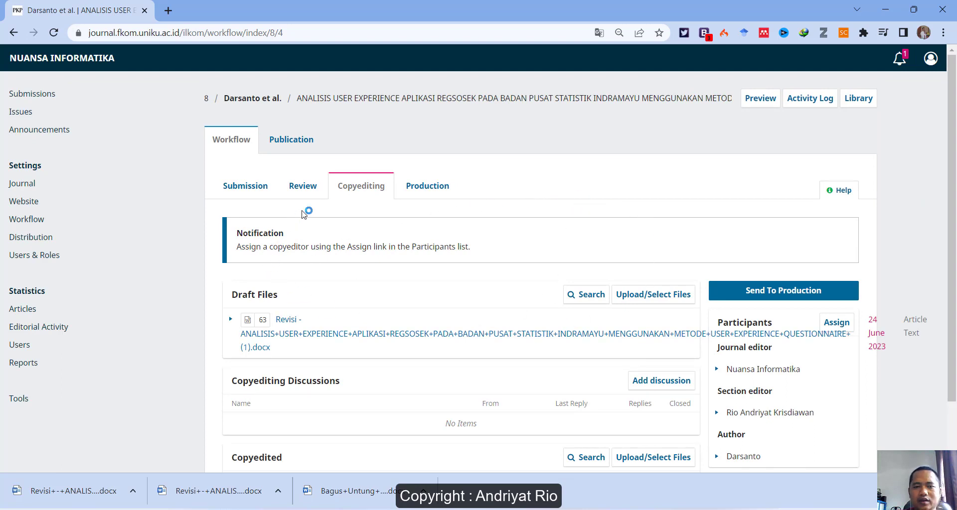
{"action": "scroll", "coordinate": [420, 313], "scroll_direction": "down", "scroll_amount": 1}
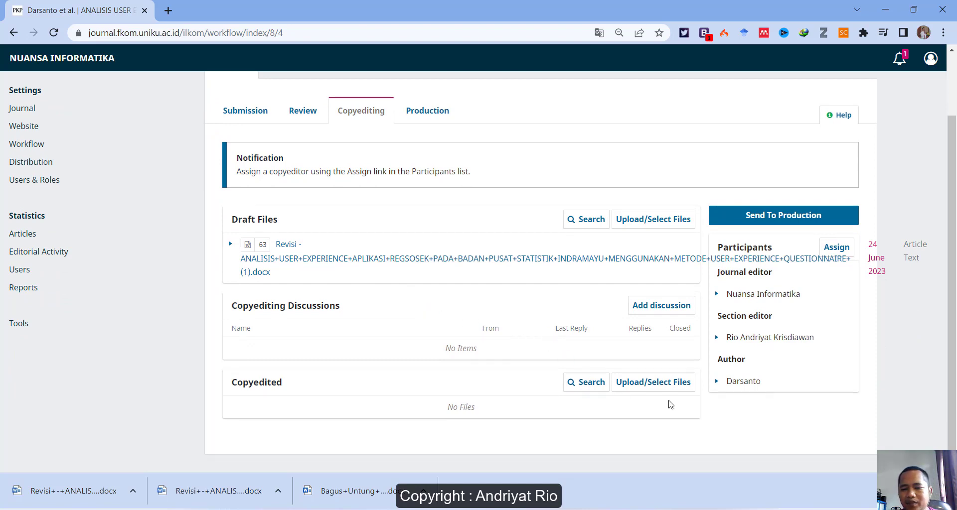
{"action": "left_click", "coordinate": [943, 491]}
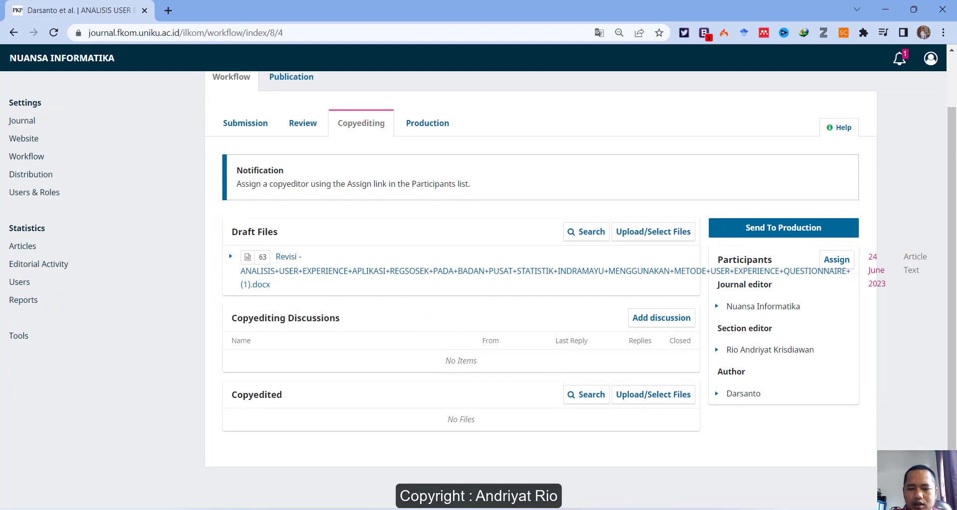
{"action": "left_click", "coordinate": [581, 509]}
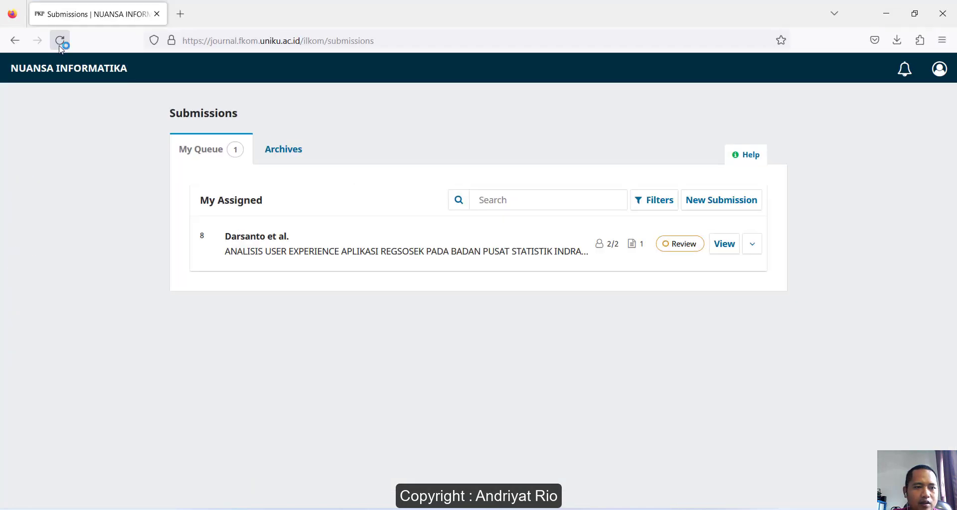
- Sign back in with the author's username and password and decline saving the login
{"action": "left_click", "coordinate": [60, 40]}
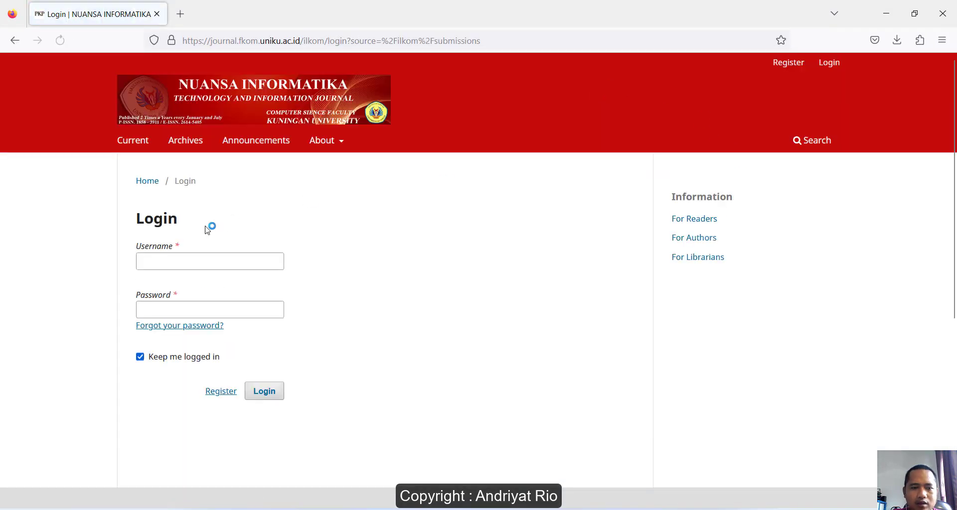
{"action": "left_click", "coordinate": [192, 263]}
{"action": "type", "text": "s"}
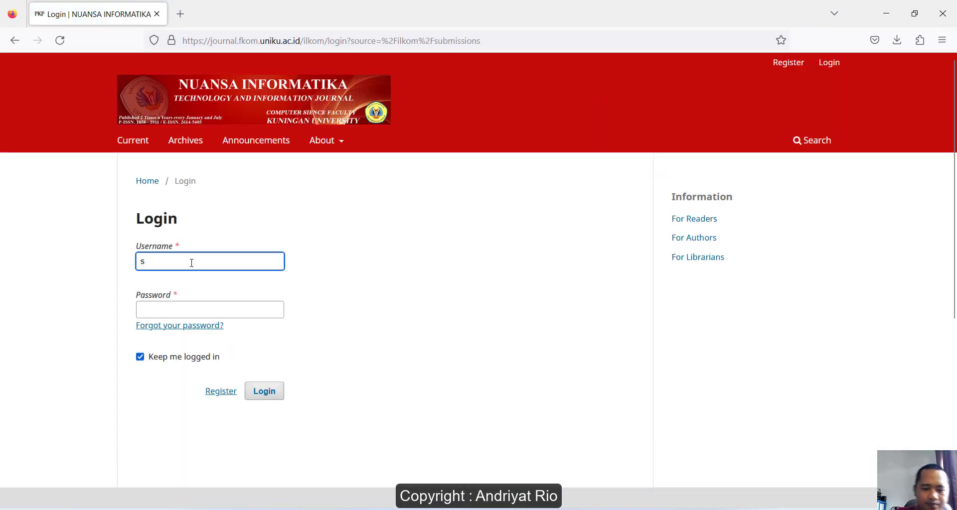
{"action": "type", "text": "hantost"}
{"action": "key", "text": "Tab"}
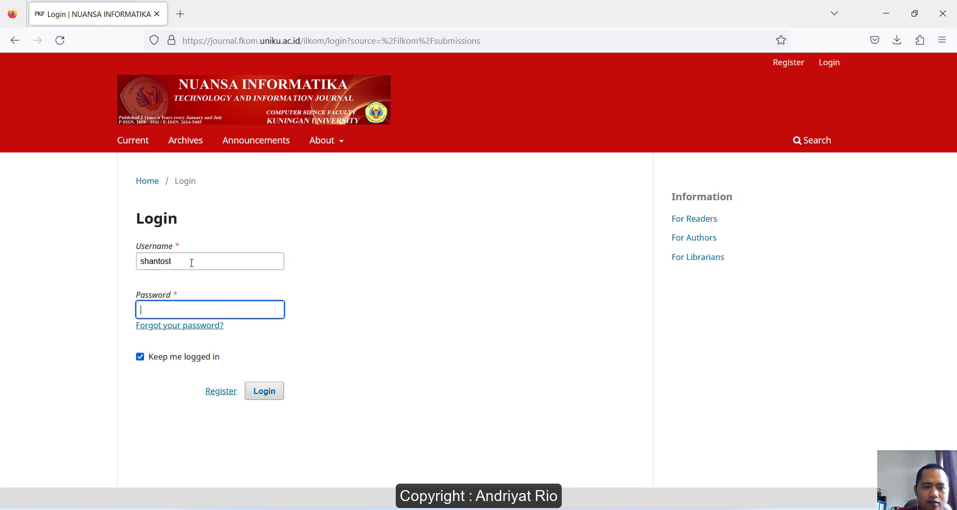
{"action": "type", "text": "********"}
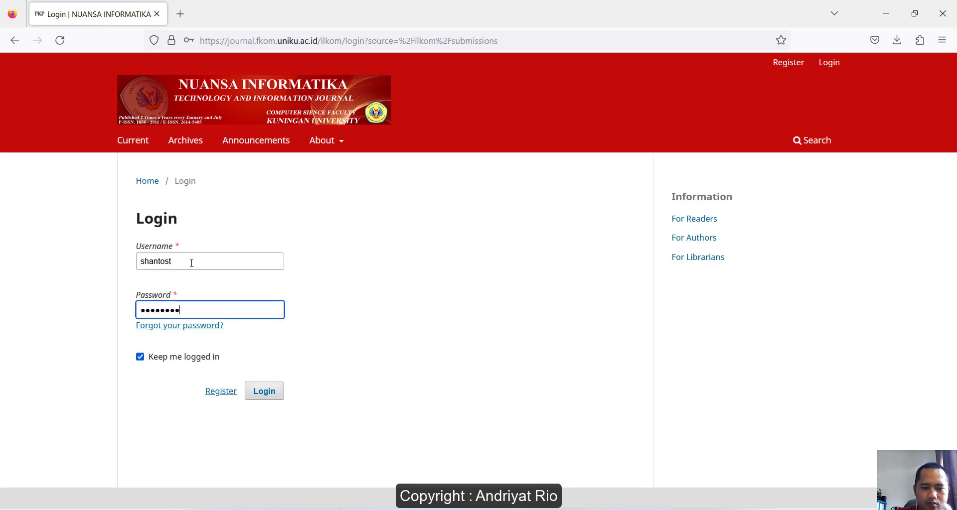
{"action": "left_click", "coordinate": [262, 392]}
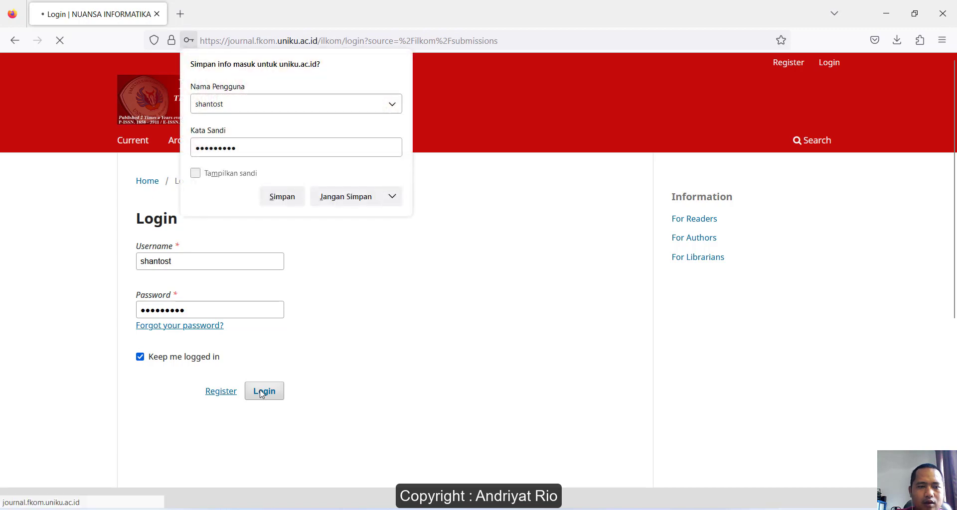
{"action": "left_click", "coordinate": [356, 196]}
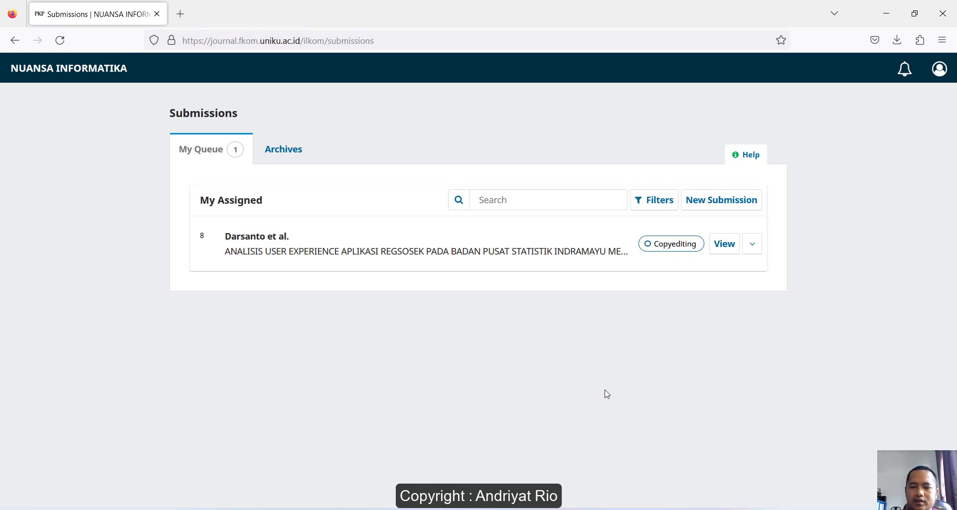
- Highlight Reviewer, Proses Review oleh Reviewer, Section Editor, Melihat Hasil review dari reviewer and Revision Required in the note
{"action": "left_click", "coordinate": [626, 456]}
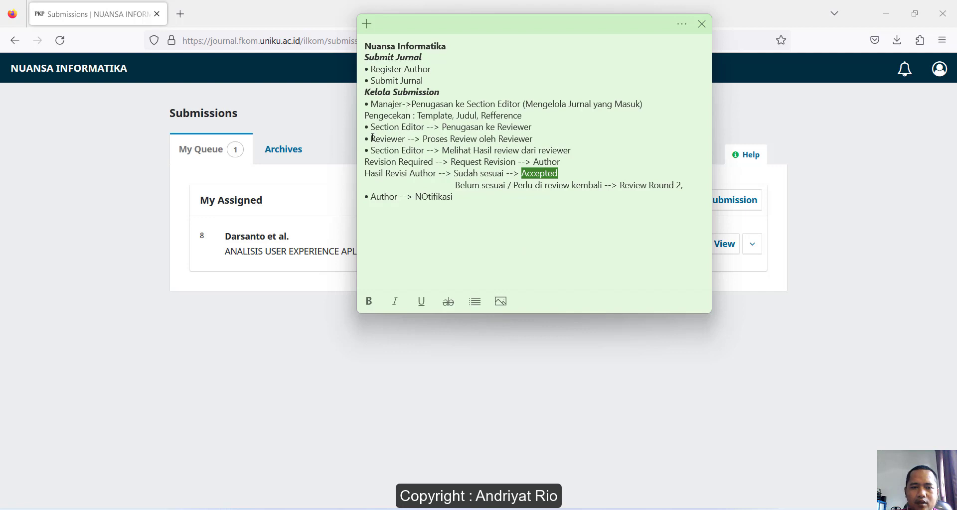
{"action": "left_click_drag", "start_coordinate": [372, 138], "coordinate": [532, 140]}
{"action": "double_click", "coordinate": [402, 139]}
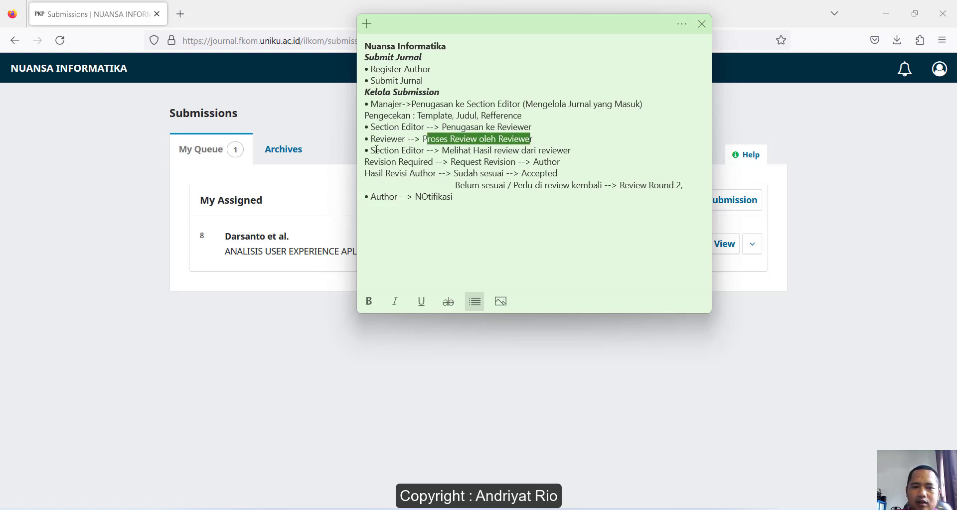
{"action": "left_click_drag", "start_coordinate": [371, 150], "coordinate": [431, 150]}
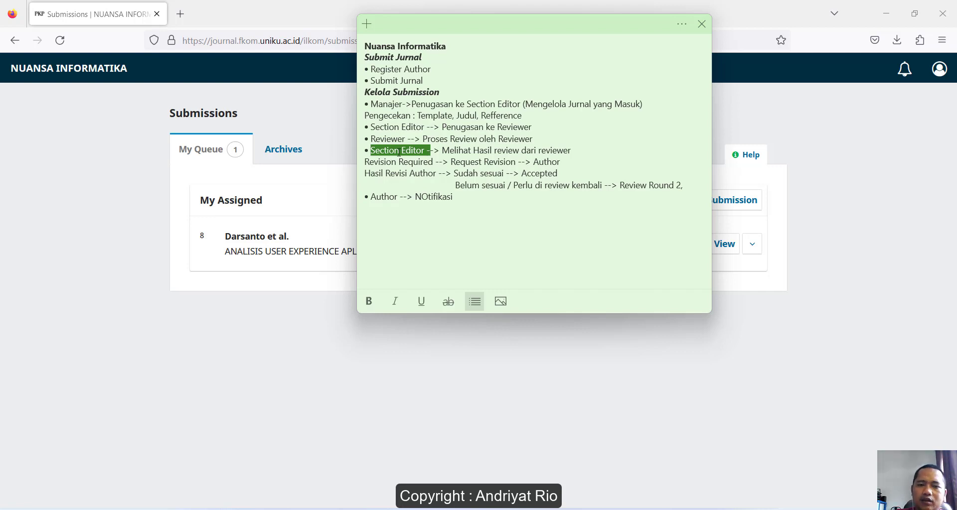
{"action": "left_click_drag", "start_coordinate": [448, 150], "coordinate": [561, 151]}
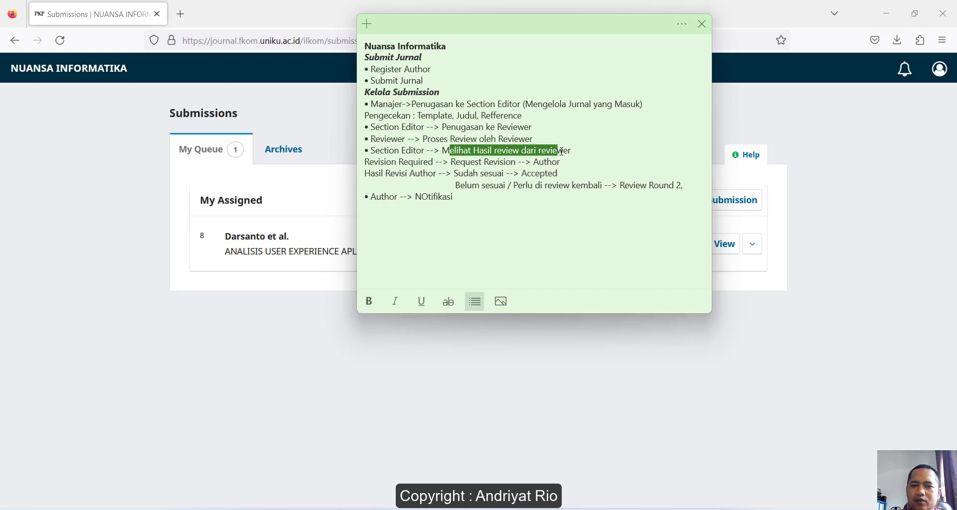
{"action": "left_click_drag", "start_coordinate": [373, 162], "coordinate": [433, 162]}
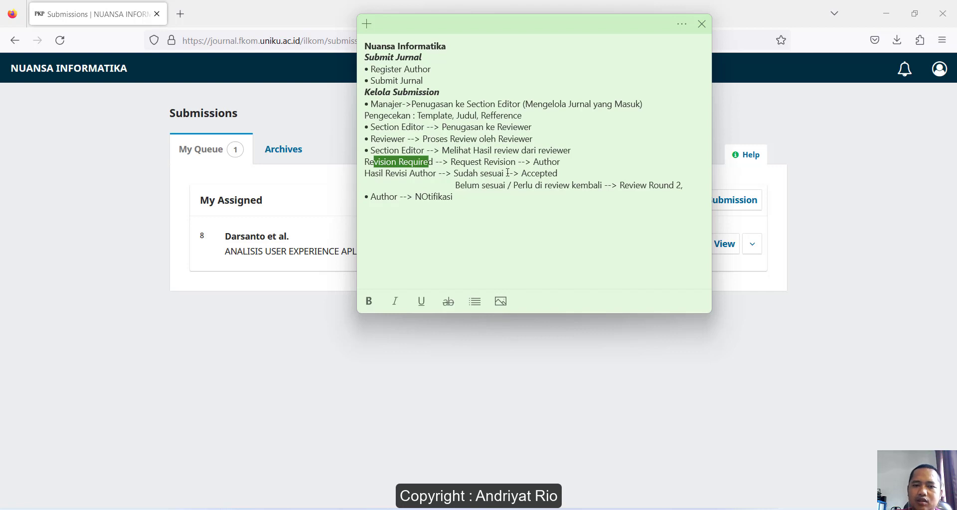
{"action": "left_click", "coordinate": [691, 184]}
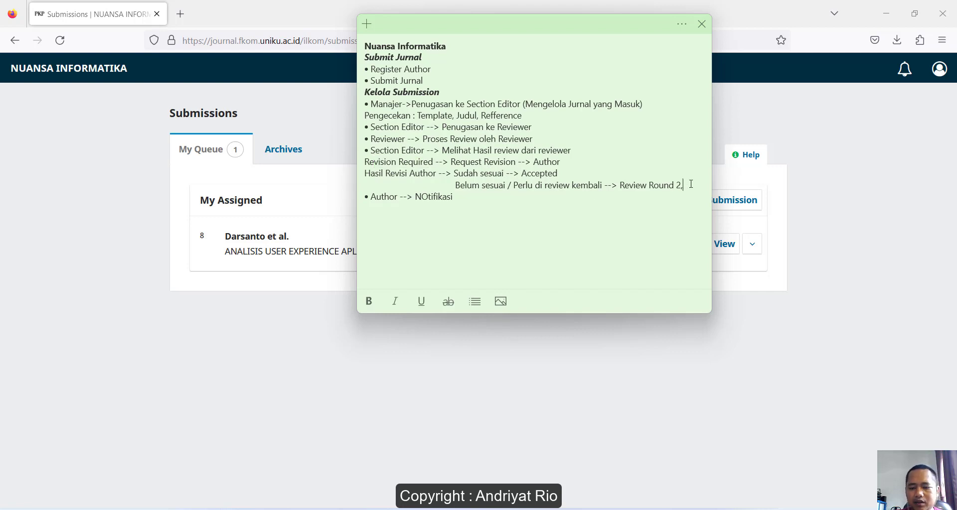
- Add a new 'Accept Submission' line below Review Round 2 in the workflow note
{"action": "key", "text": "Return"}
{"action": "type", "text": "Accep"}
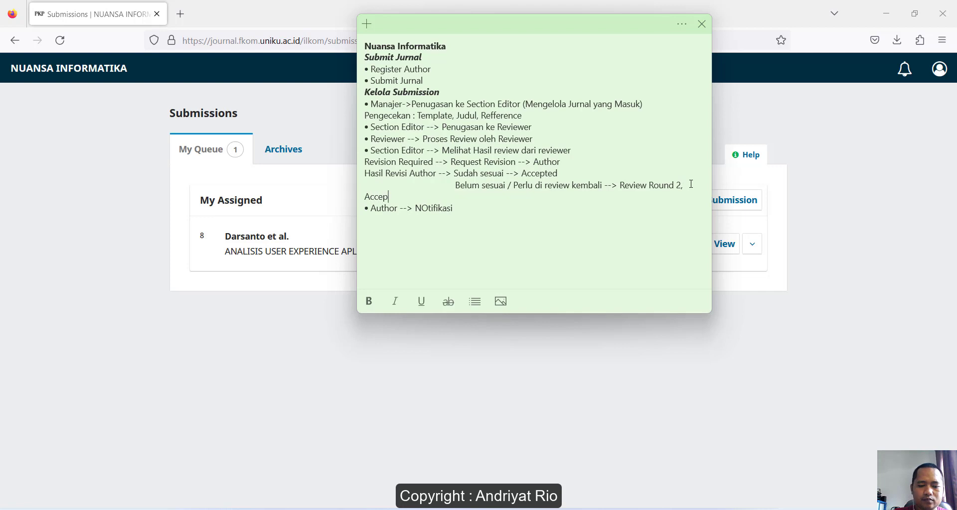
{"action": "type", "text": "t Submission"}
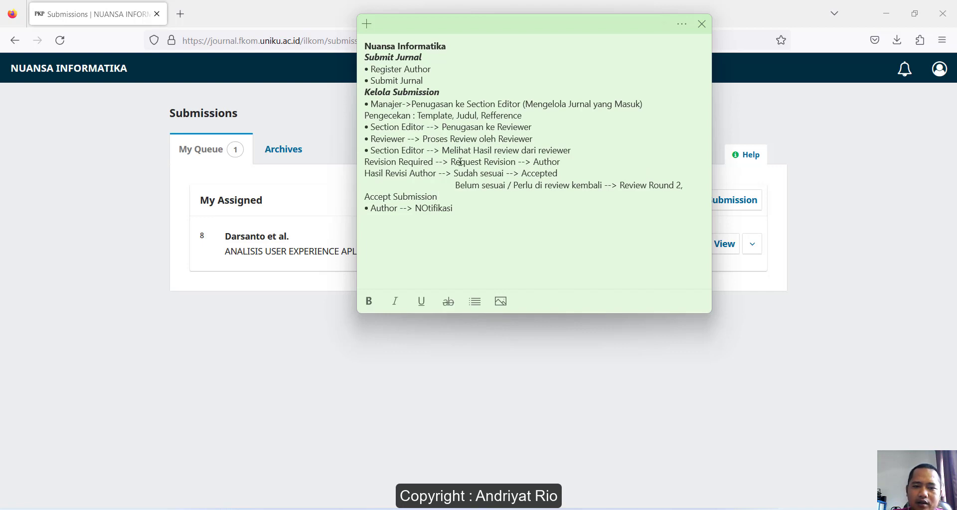
{"action": "left_click_drag", "start_coordinate": [485, 163], "coordinate": [513, 165]}
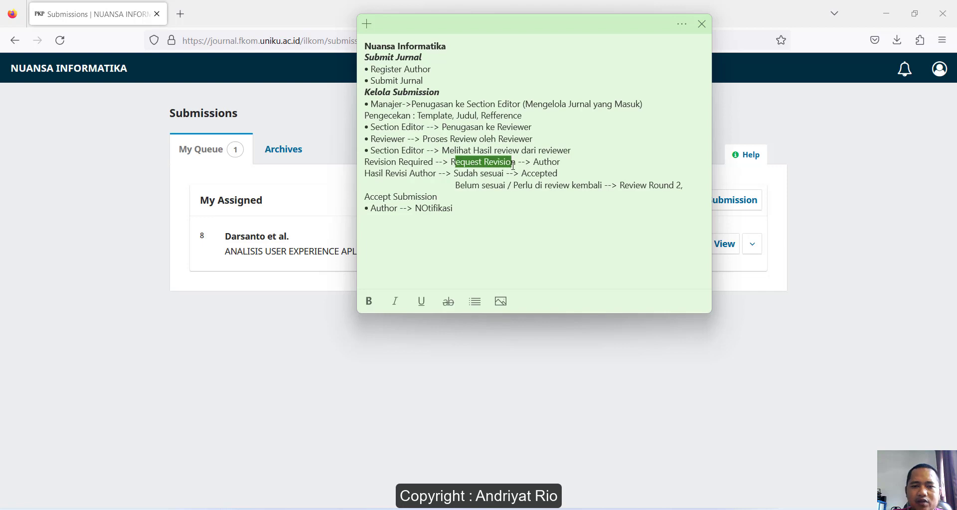
{"action": "double_click", "coordinate": [554, 164]}
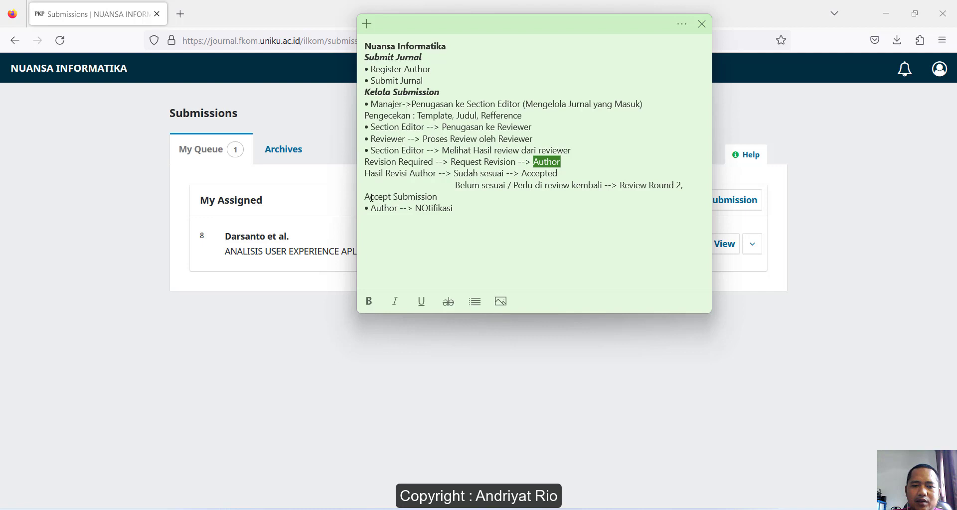
{"action": "left_click_drag", "start_coordinate": [370, 198], "coordinate": [433, 198]}
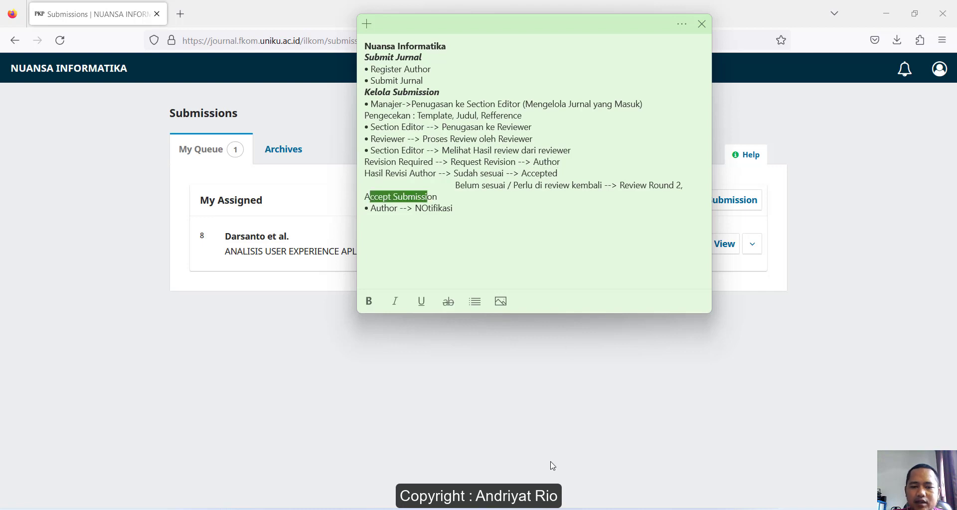
- Show the submission's Copyediting page, then highlight the Accept Submission line in the note
{"action": "left_click", "coordinate": [470, 509]}
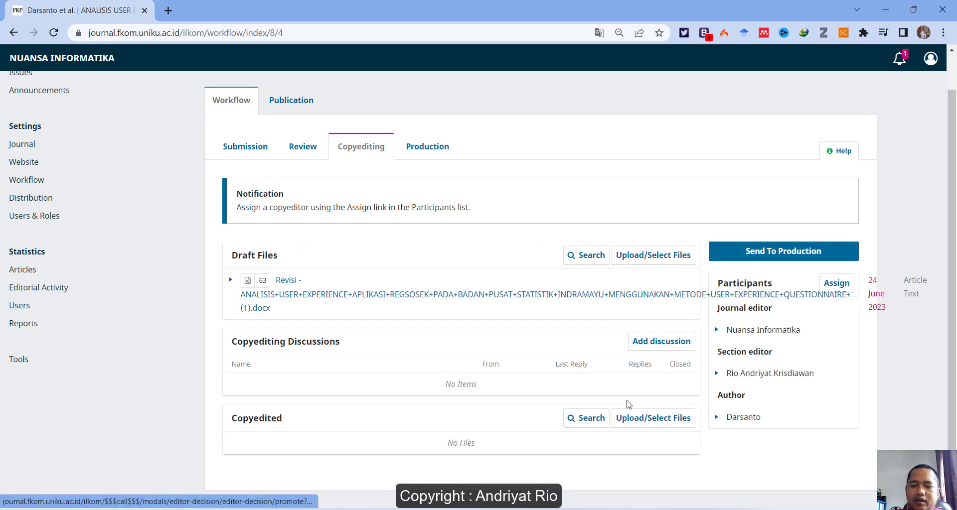
{"action": "mouse_move", "coordinate": [503, 506]}
{"action": "left_click", "coordinate": [619, 466]}
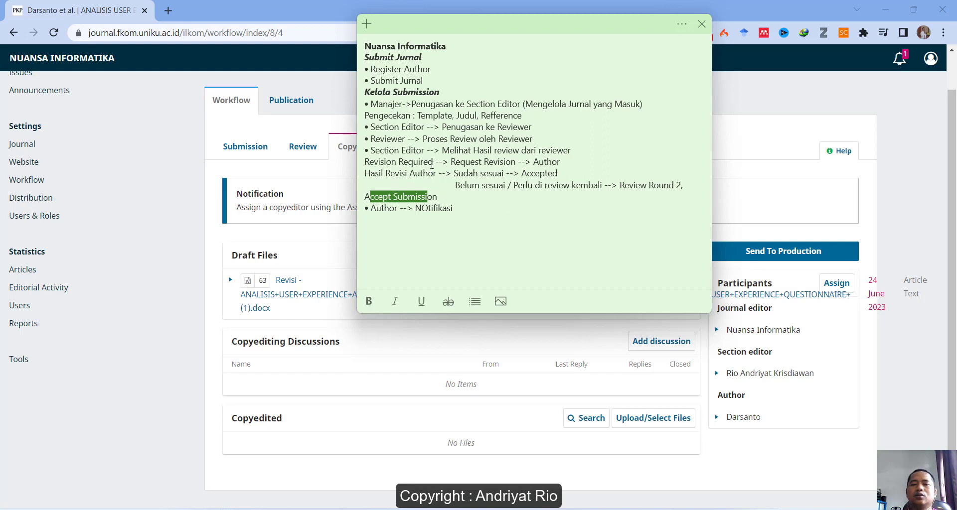
{"action": "left_click", "coordinate": [462, 194]}
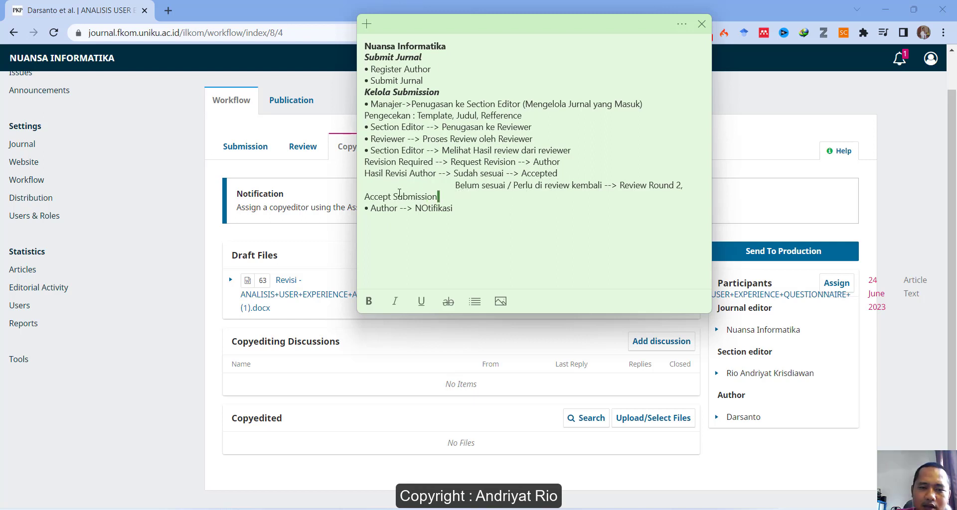
{"action": "left_click_drag", "start_coordinate": [438, 197], "coordinate": [360, 193]}
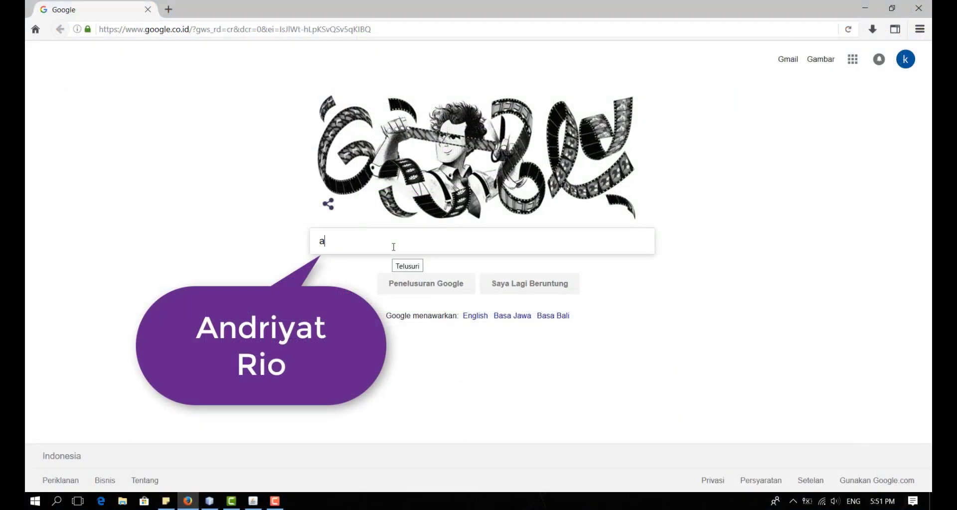
- Search for the tutorial author's channel, open its YouTube playlists, and subscribe
{"action": "type", "text": "ndriyat rio"}
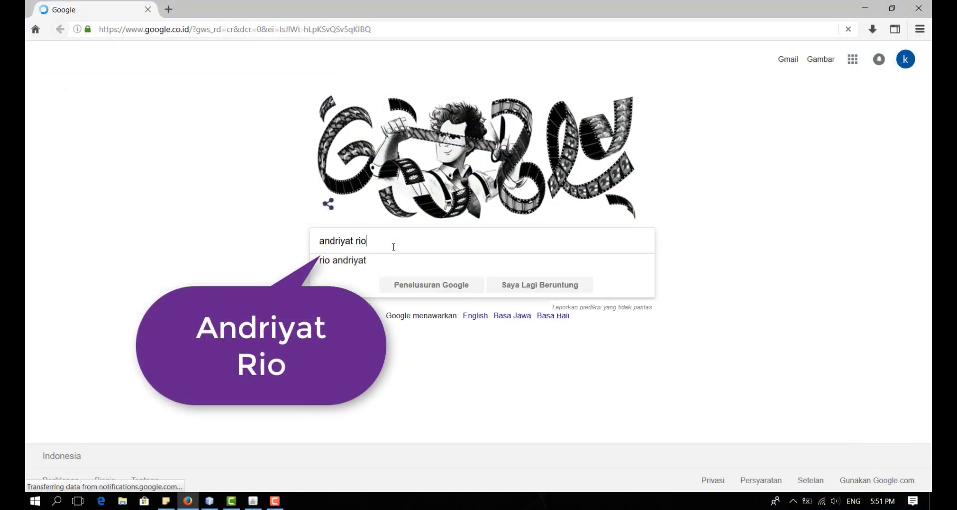
{"action": "key", "text": "Return"}
{"action": "left_click", "coordinate": [178, 151]}
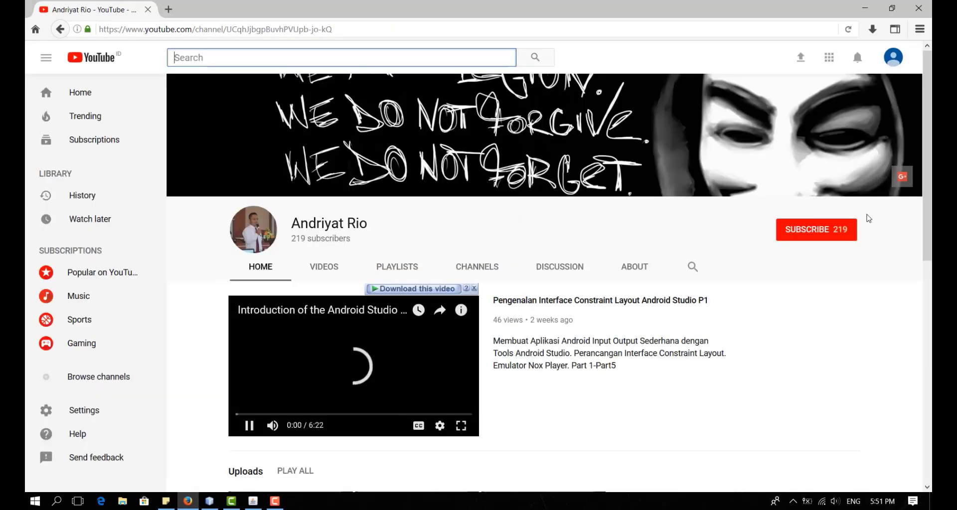
{"action": "left_click", "coordinate": [398, 266]}
{"action": "scroll", "coordinate": [600, 272], "scroll_direction": "down", "scroll_amount": 3}
{"action": "scroll", "coordinate": [602, 273], "scroll_direction": "down", "scroll_amount": 5}
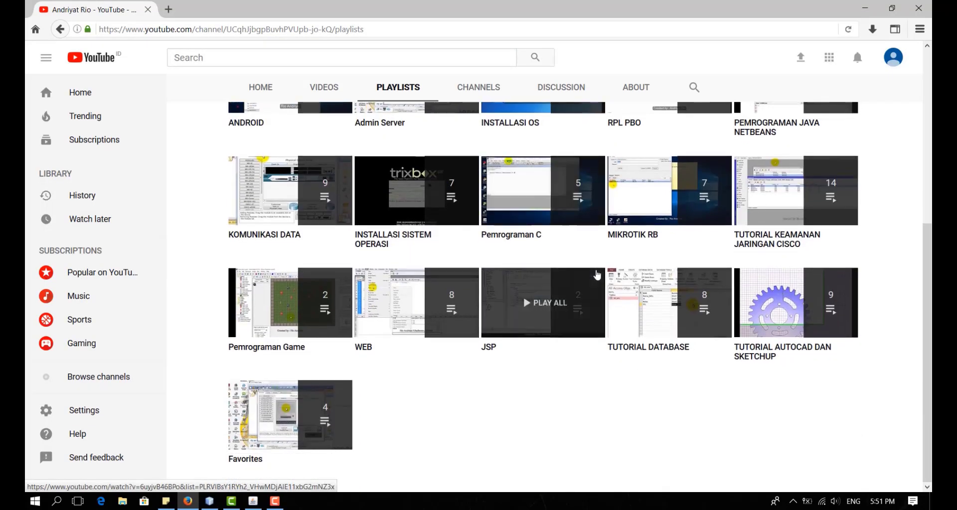
{"action": "scroll", "coordinate": [598, 275], "scroll_direction": "up", "scroll_amount": 10}
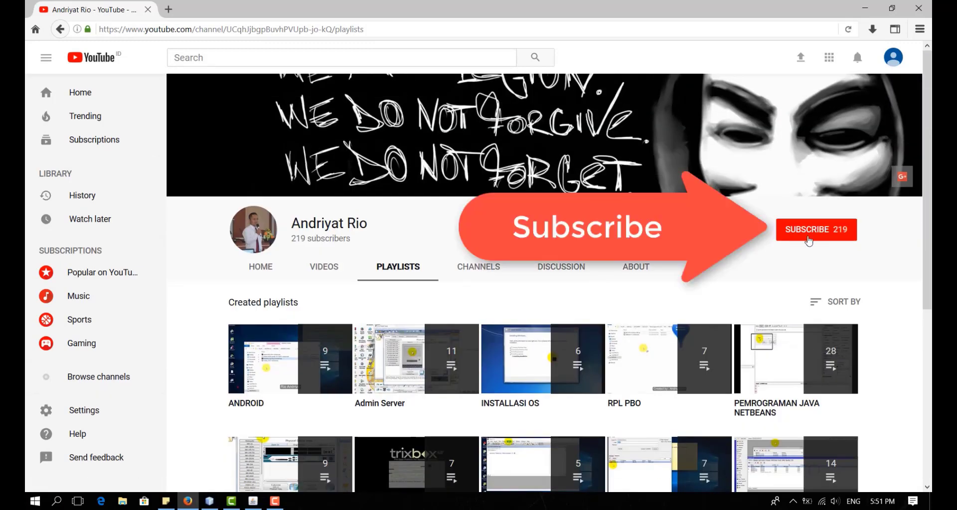
{"action": "left_click", "coordinate": [808, 240]}
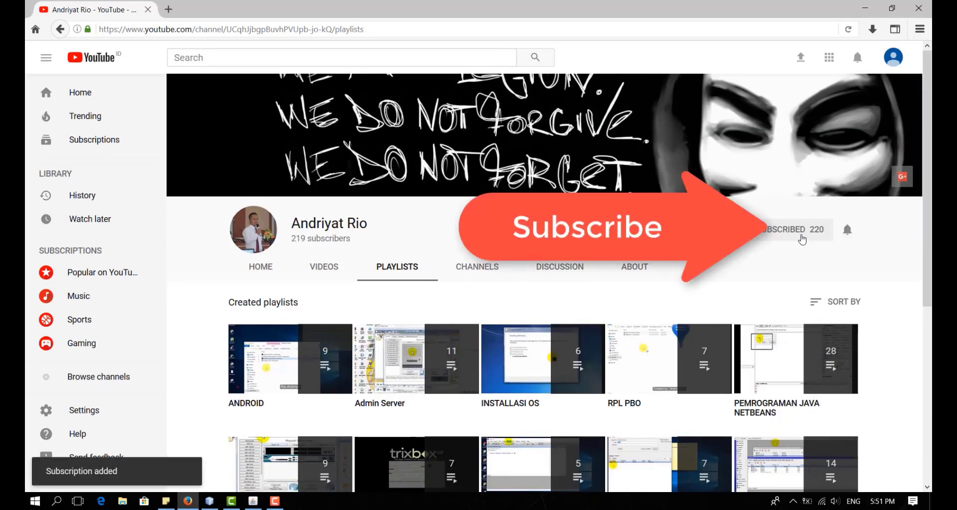